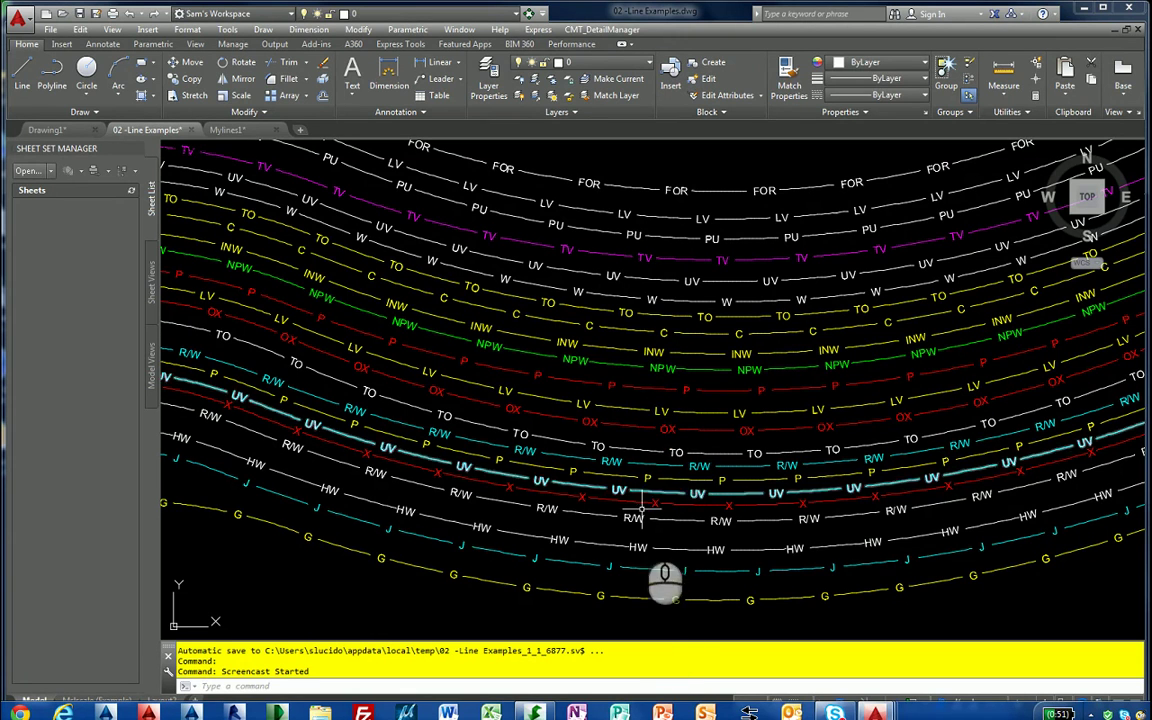
Pan through the dot, star, hand and footprint example linetypes, inspecting the green dotted line
middle_drag(638, 570, 632, 352)
middle_drag(627, 522, 616, 292)
mouse_move(617, 570)
middle_down()
mouse_move(638, 224)
mouse_move(660, 481)
mouse_move(637, 372)
mouse_move(642, 390)
middle_up()
click(638, 395)
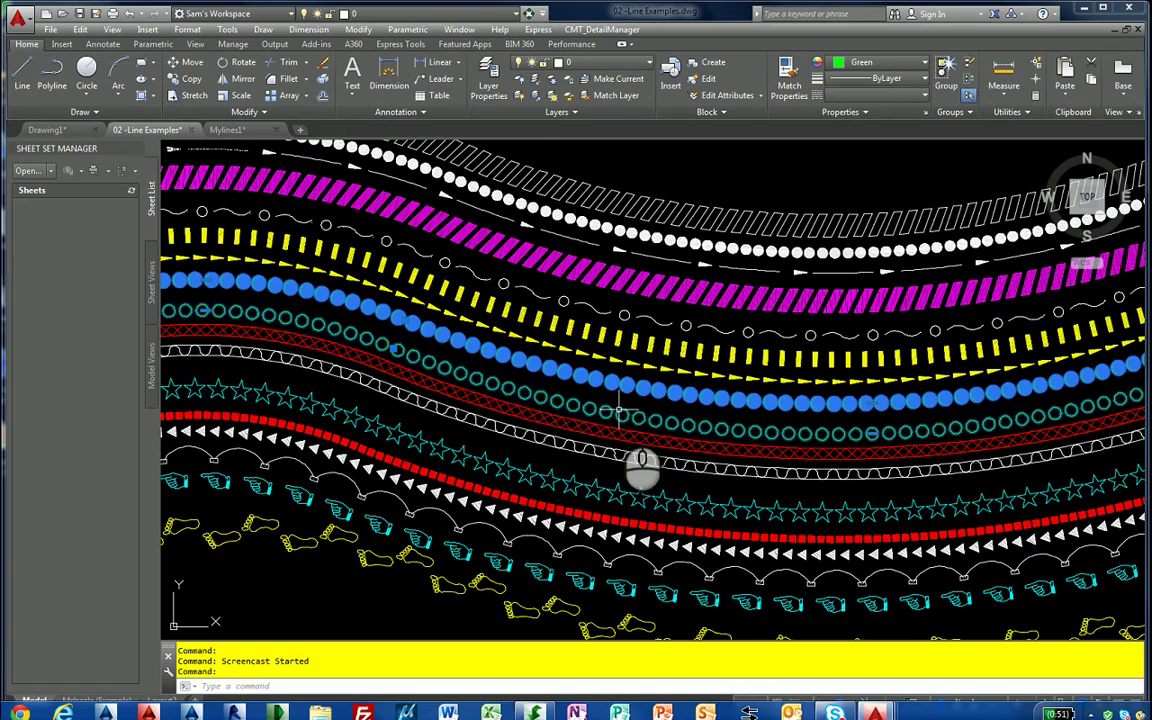
key(Escape)
middle_drag(574, 608, 569, 421)
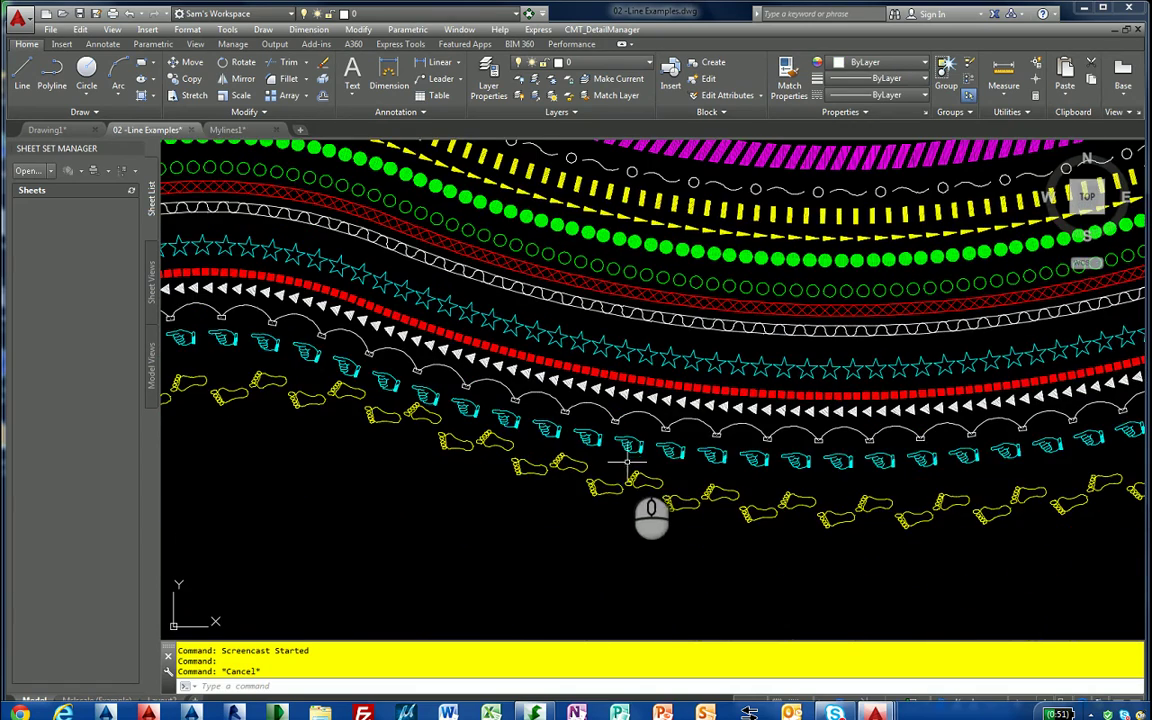
mouse_move(650, 506)
middle_down()
mouse_move(638, 571)
mouse_move(626, 480)
middle_up()
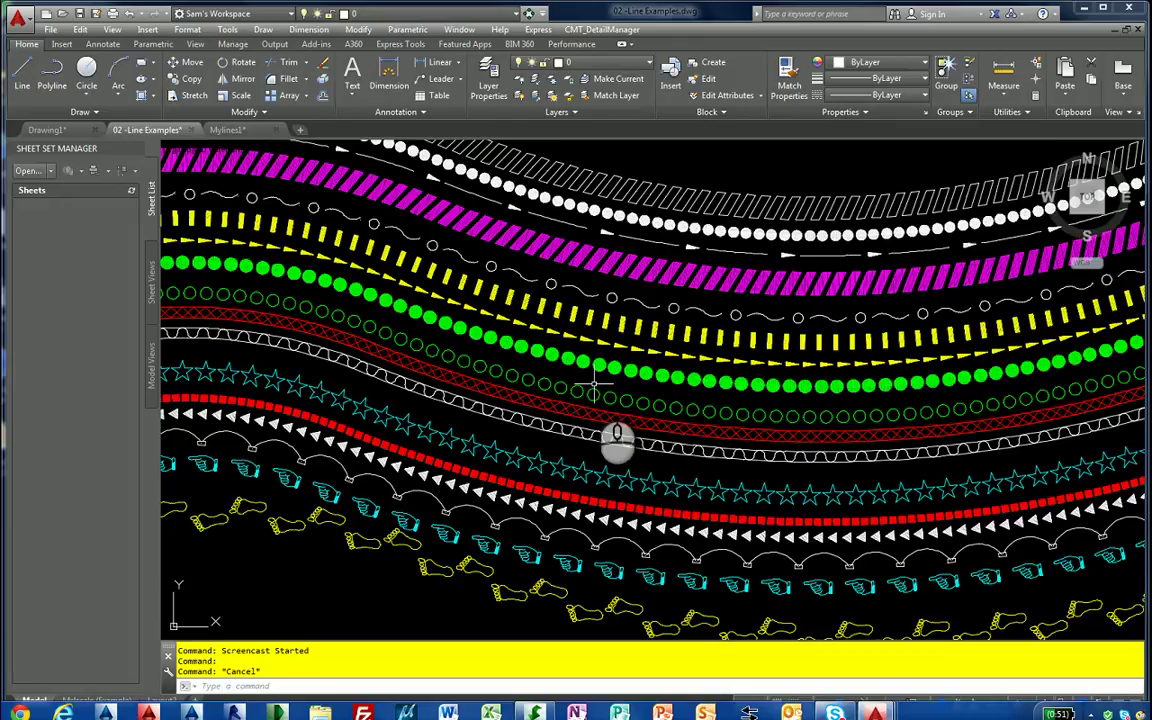
Open the loaded linetype list and scroll through HA-CIVIL linetypes such as Footprints and Stars
key(Return)
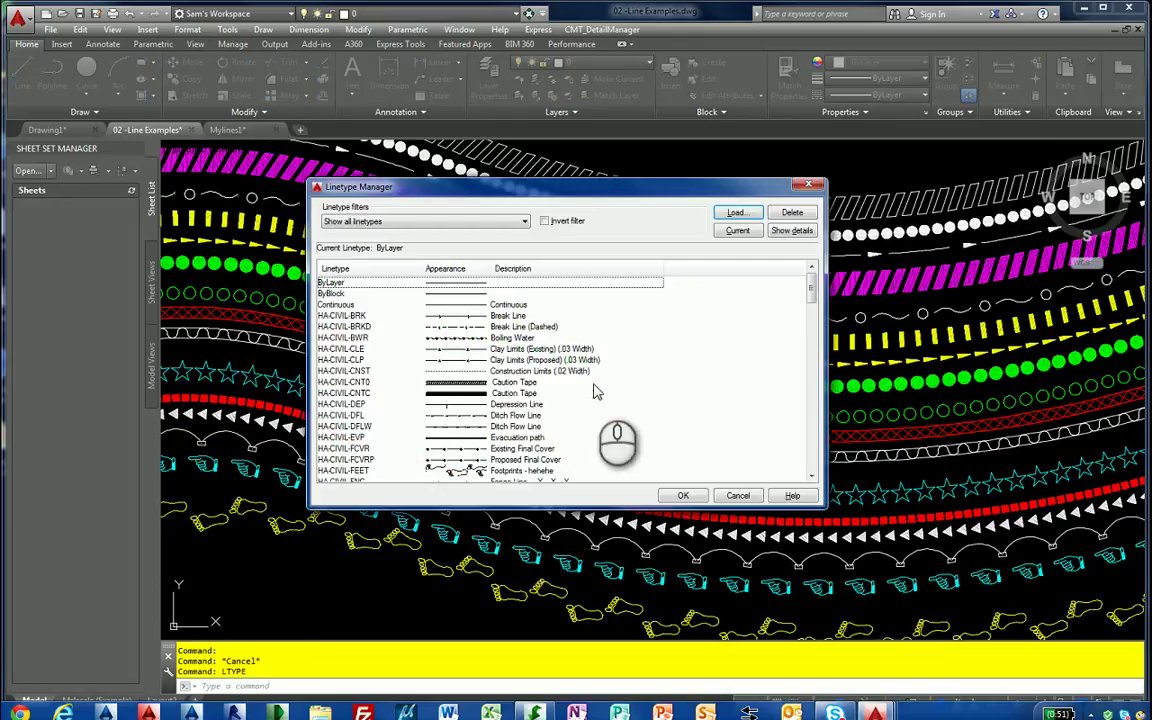
drag(826, 292, 700, 293)
scroll(688, 316, down, 2)
scroll(686, 316, down, 4)
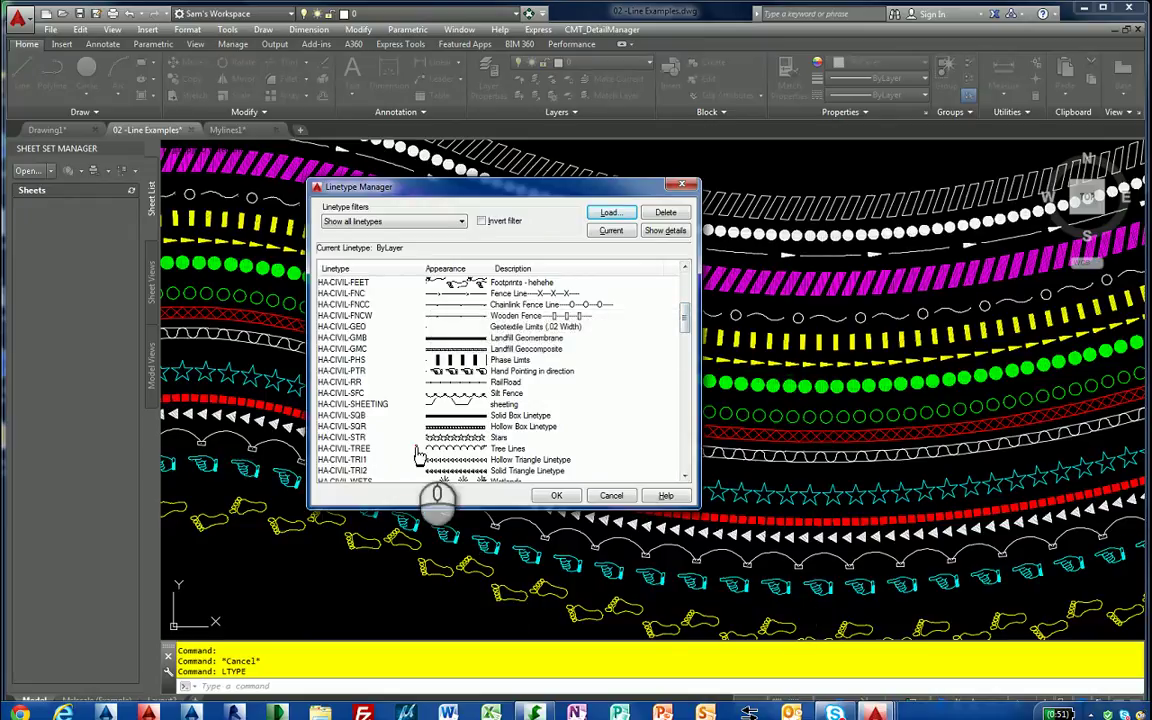
mouse_move(627, 285)
mouse_down()
mouse_move(560, 265)
mouse_move(418, 288)
mouse_move(411, 408)
mouse_move(426, 485)
mouse_move(575, 482)
mouse_move(600, 304)
mouse_up()
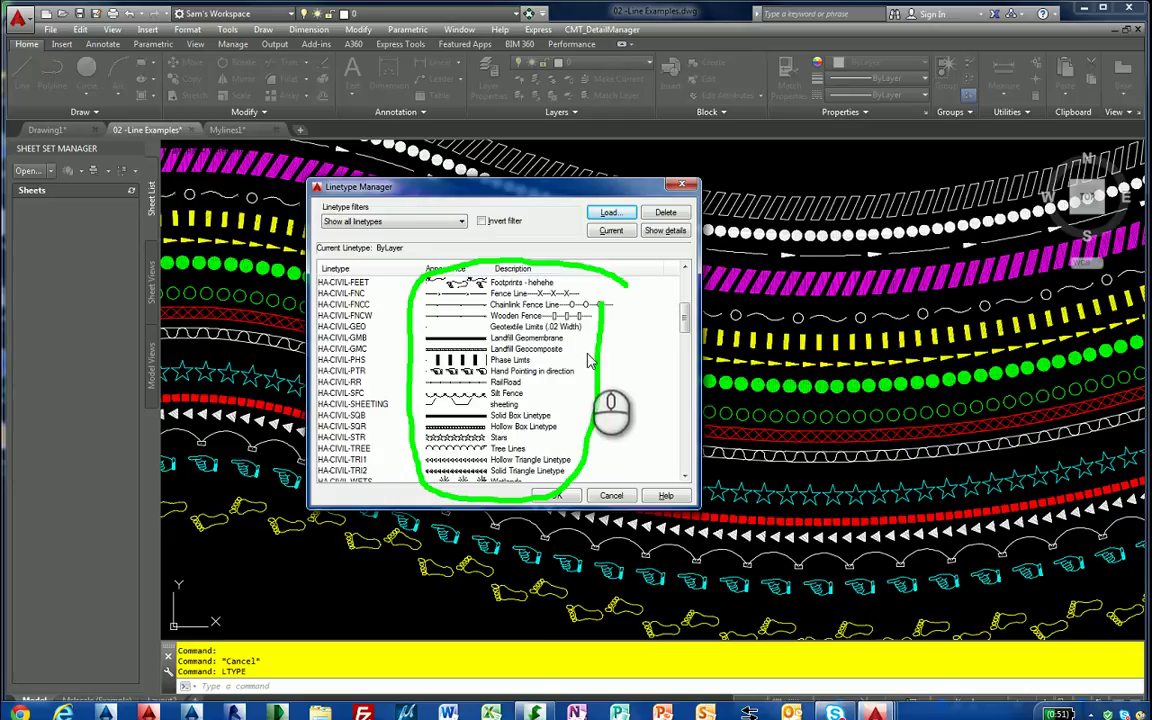
key(Escape)
Switch to the Mylines1 drawing and draw a small circle centred on the line's midpoint
click(611, 496)
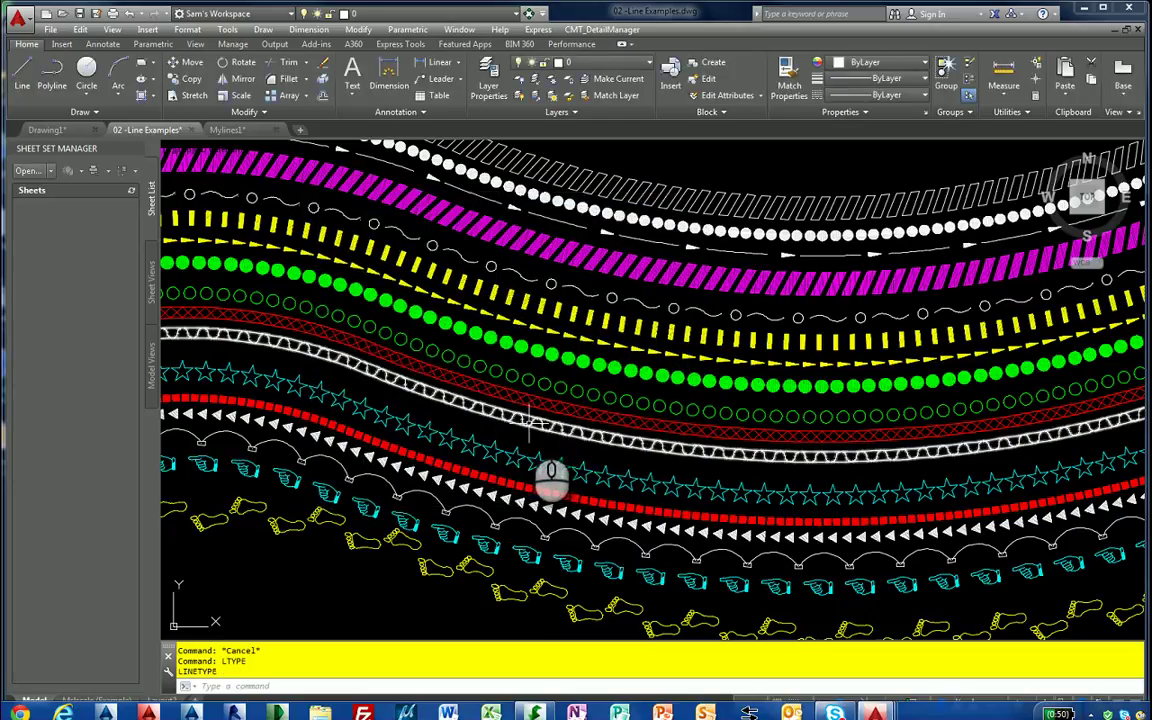
click(228, 130)
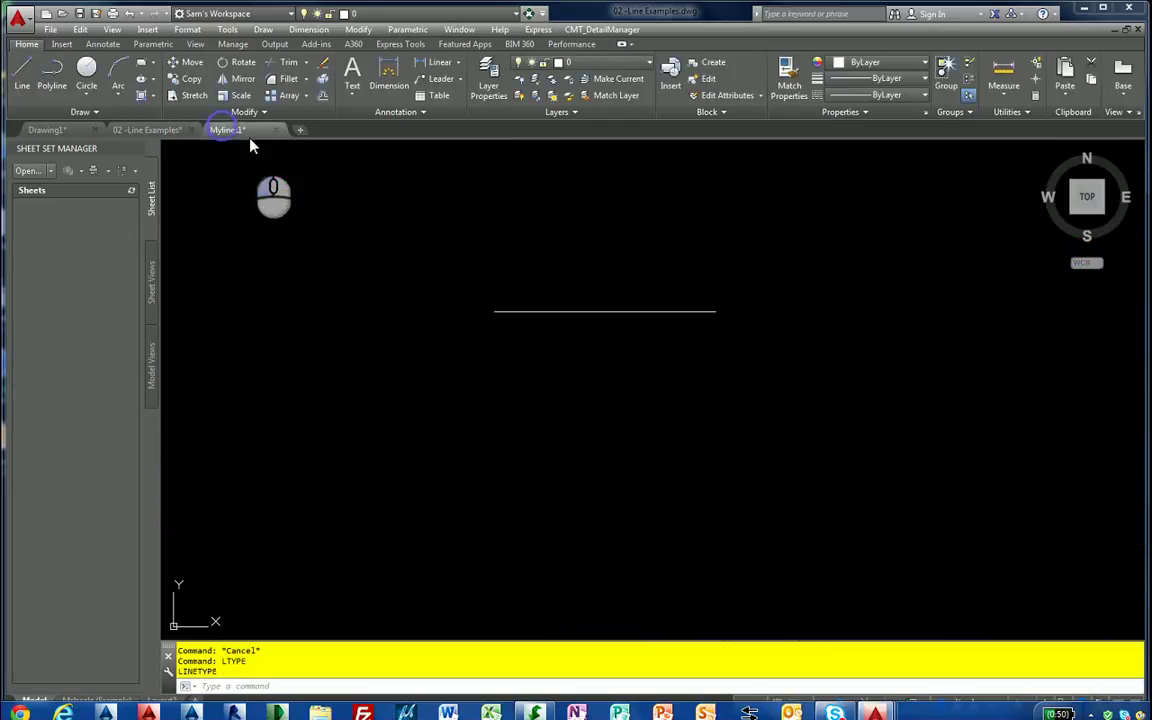
middle_drag(593, 315, 625, 337)
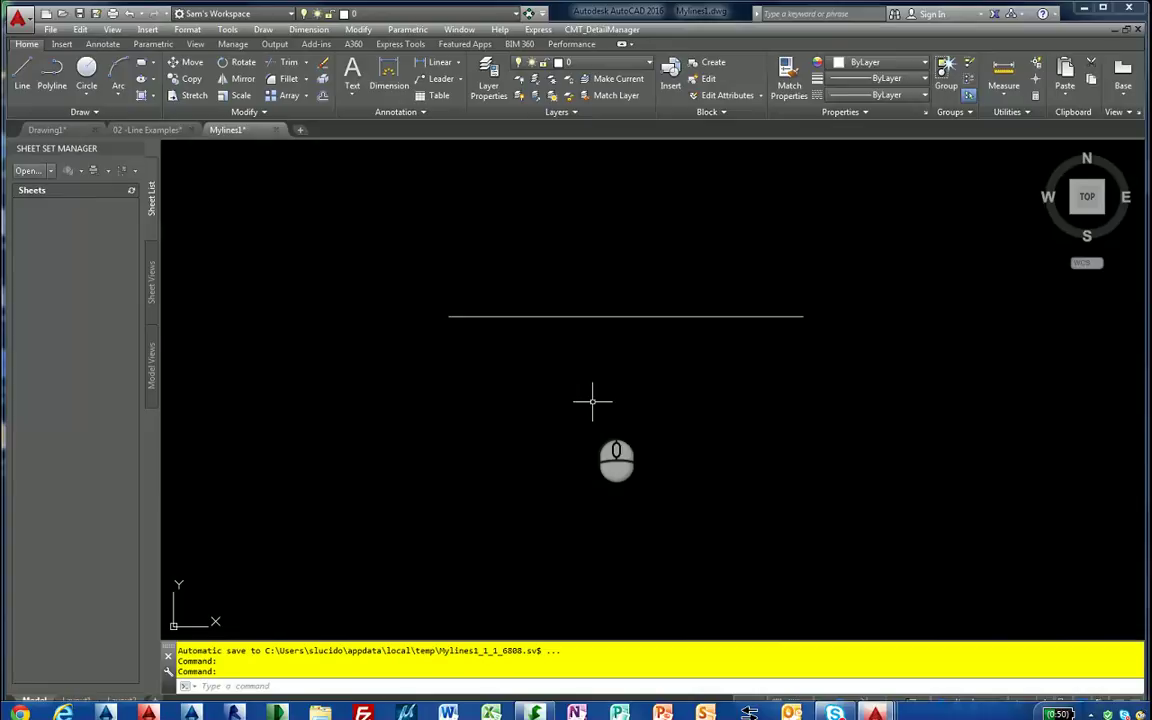
text(c)
key(Return)
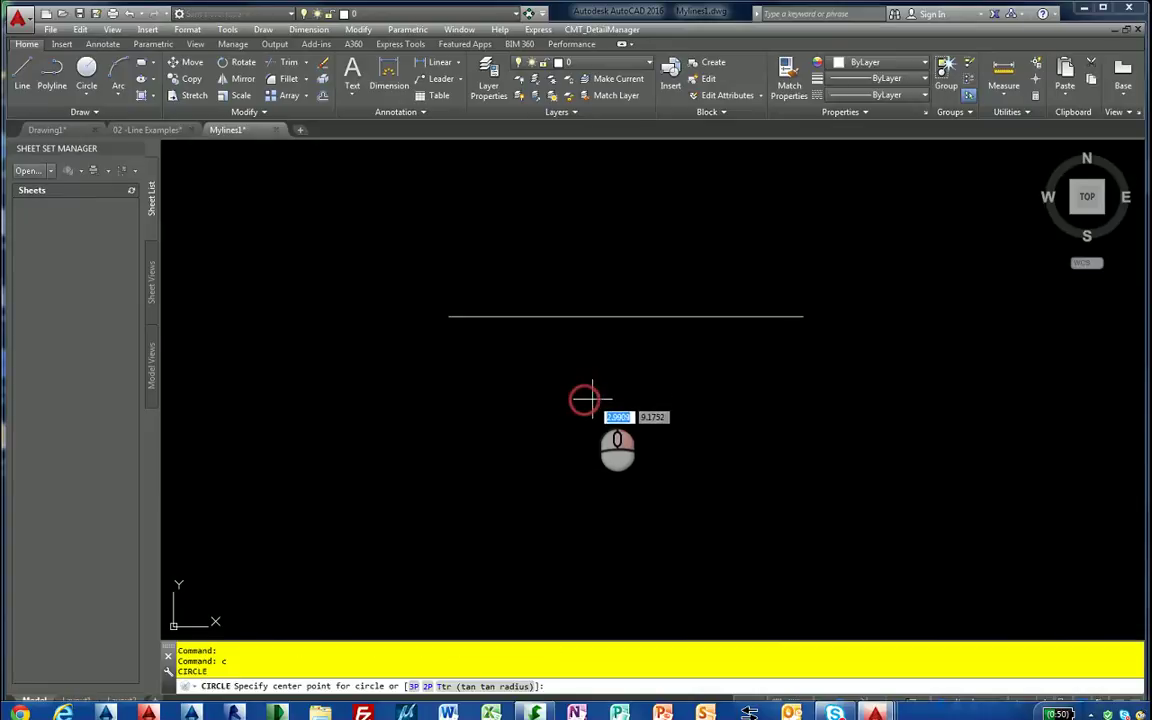
text(mid)
key(Return)
click(625, 318)
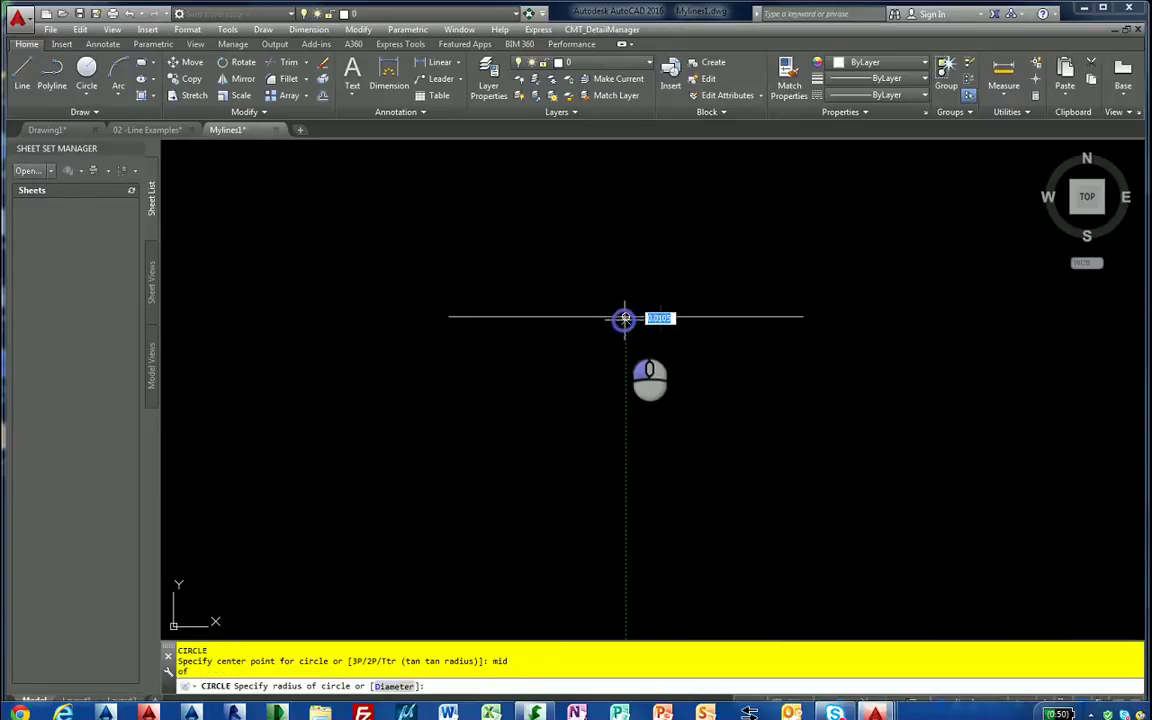
click(632, 329)
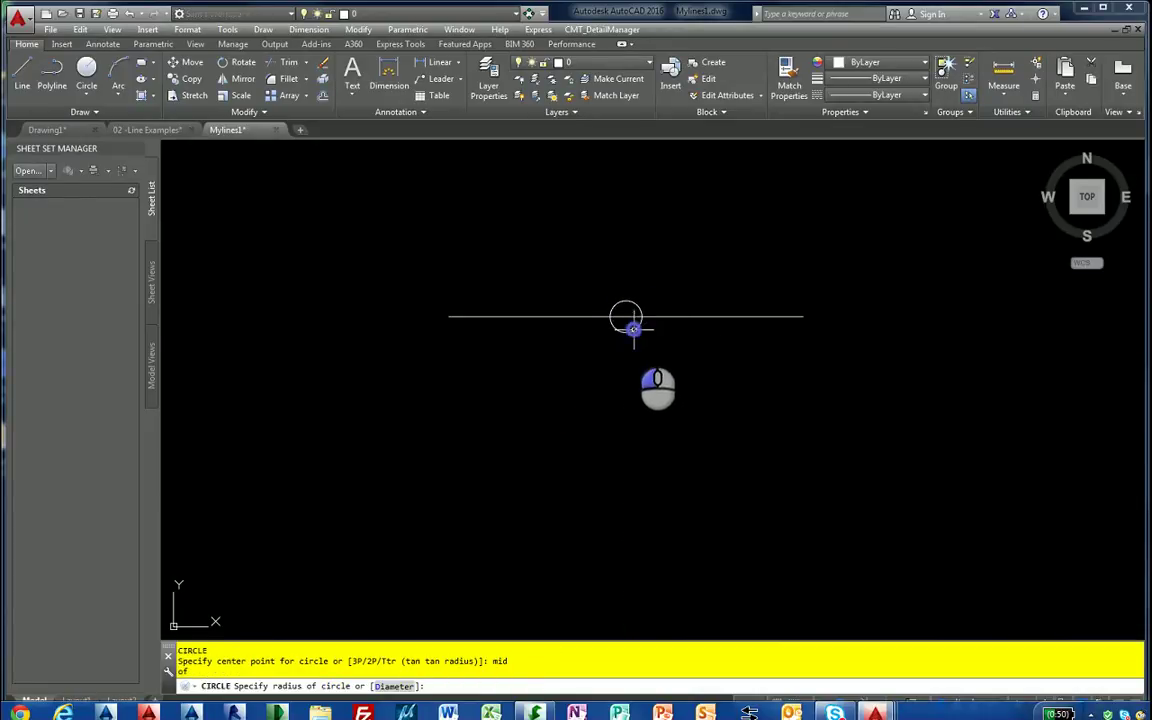
Move the circle down so it sits just below the line
text(move)
key(Return)
double_click(632, 331)
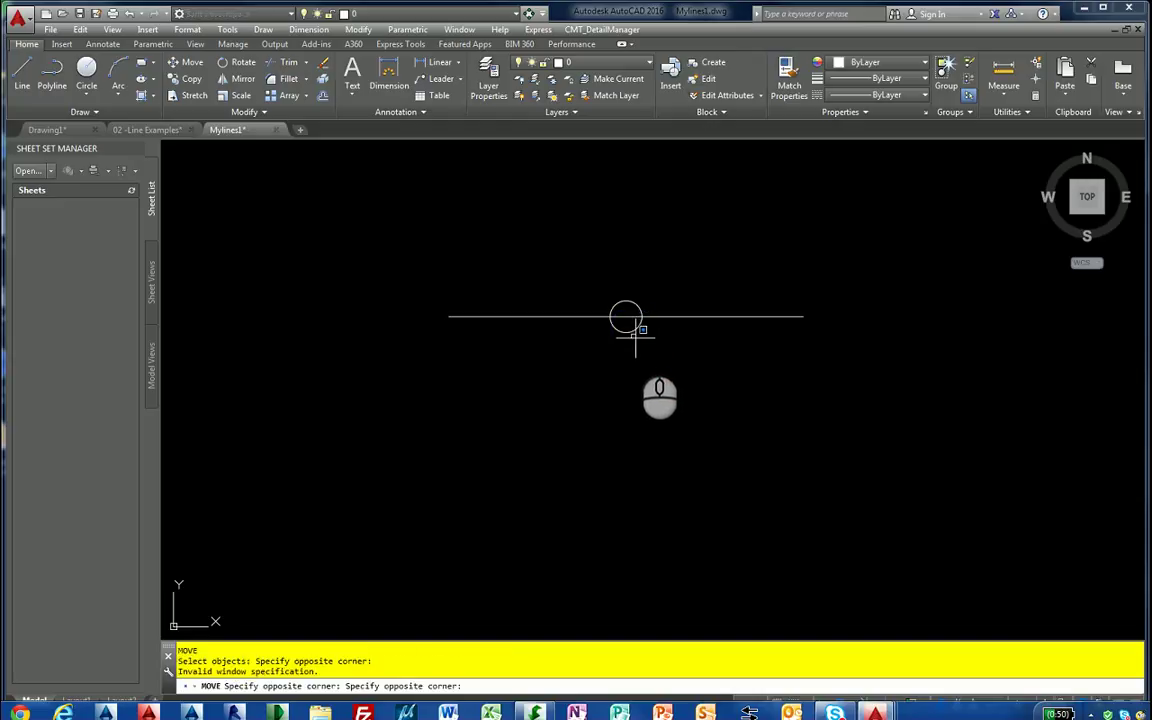
key(Escape)
key(Return)
click(627, 330)
key(Return)
click(629, 330)
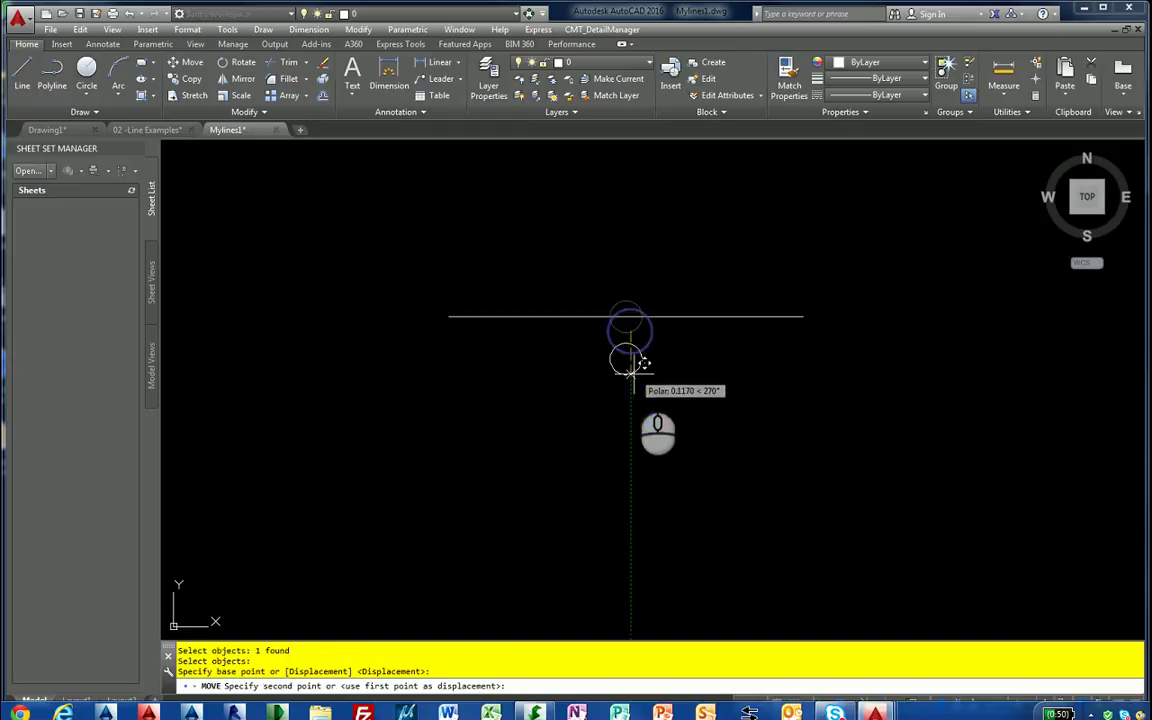
click(630, 371)
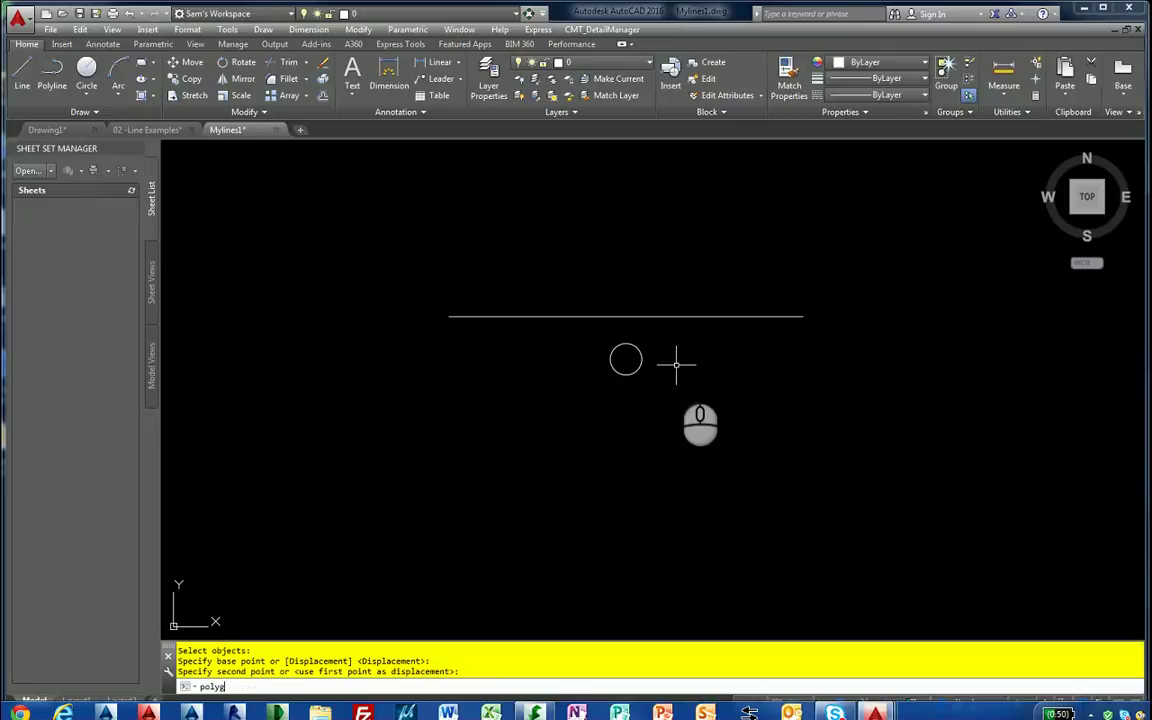
Draw a small inscribed three-sided polygon centred on the line using a NEAR snap
key(Return)
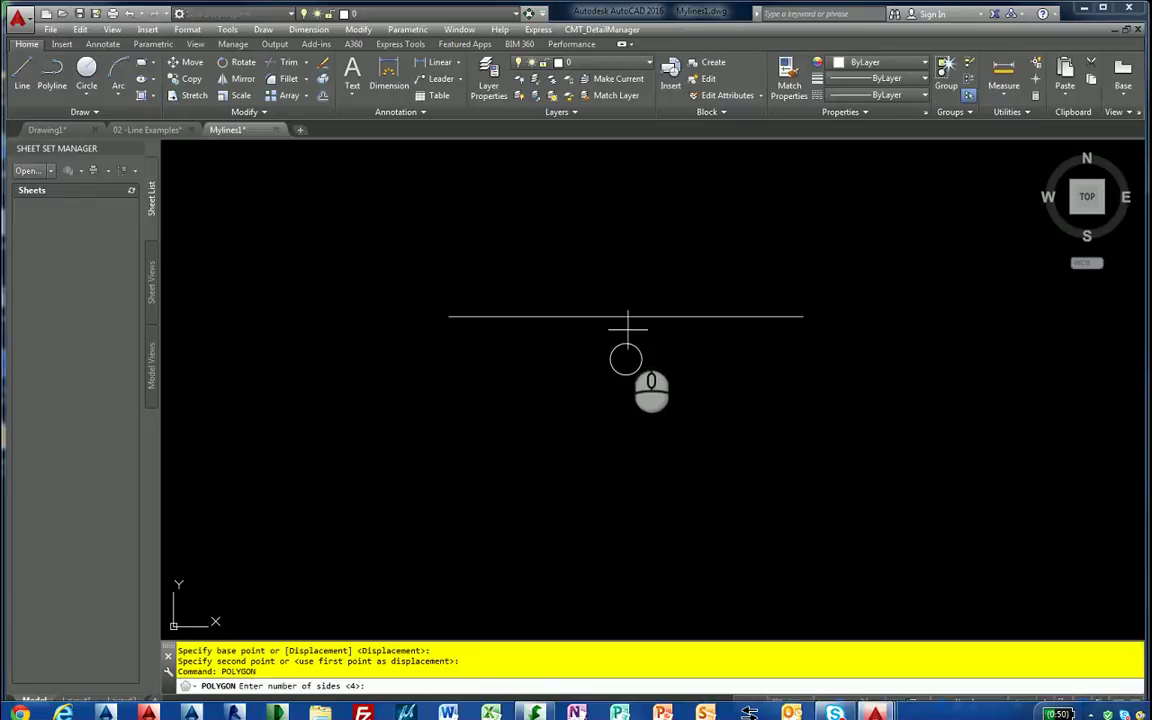
key(Return)
text(ne)
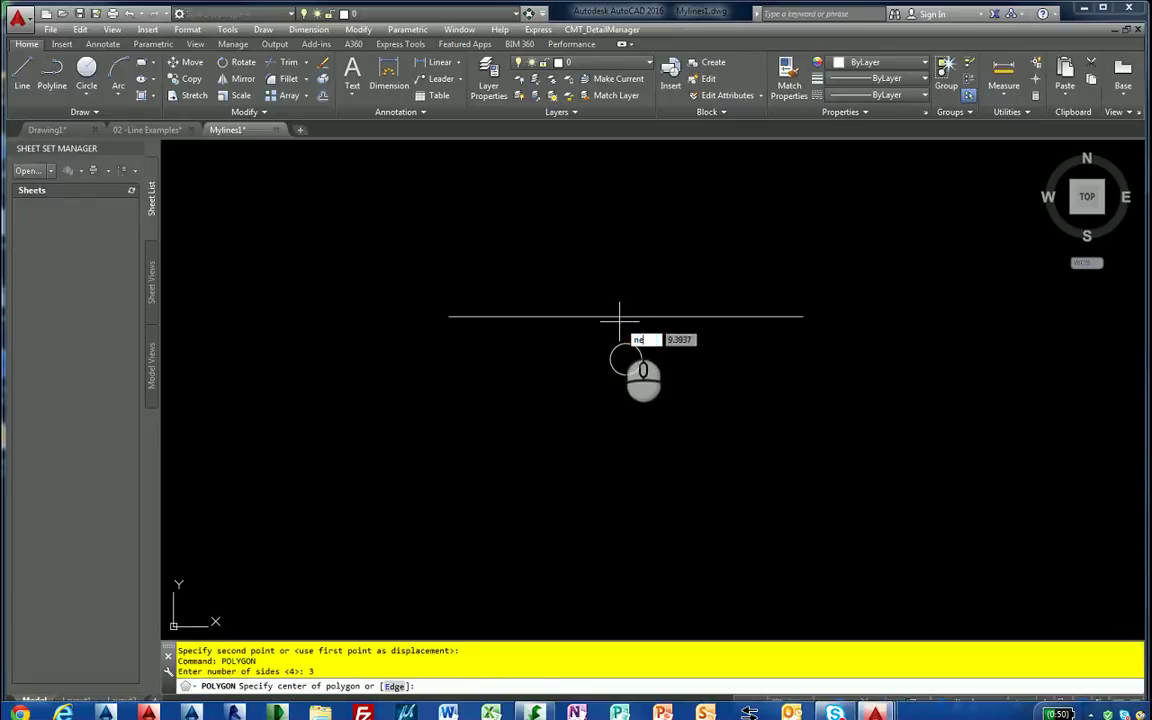
text(ar)
key(Return)
click(618, 317)
key(Return)
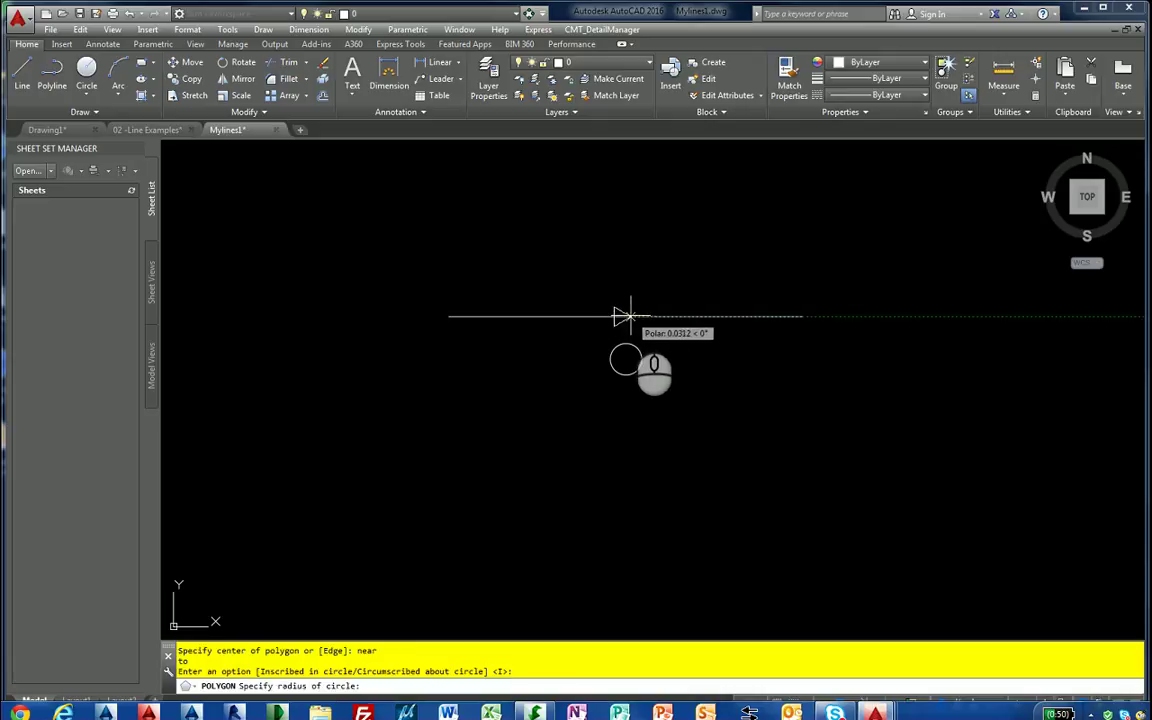
click(630, 317)
scroll(625, 321, up, 7)
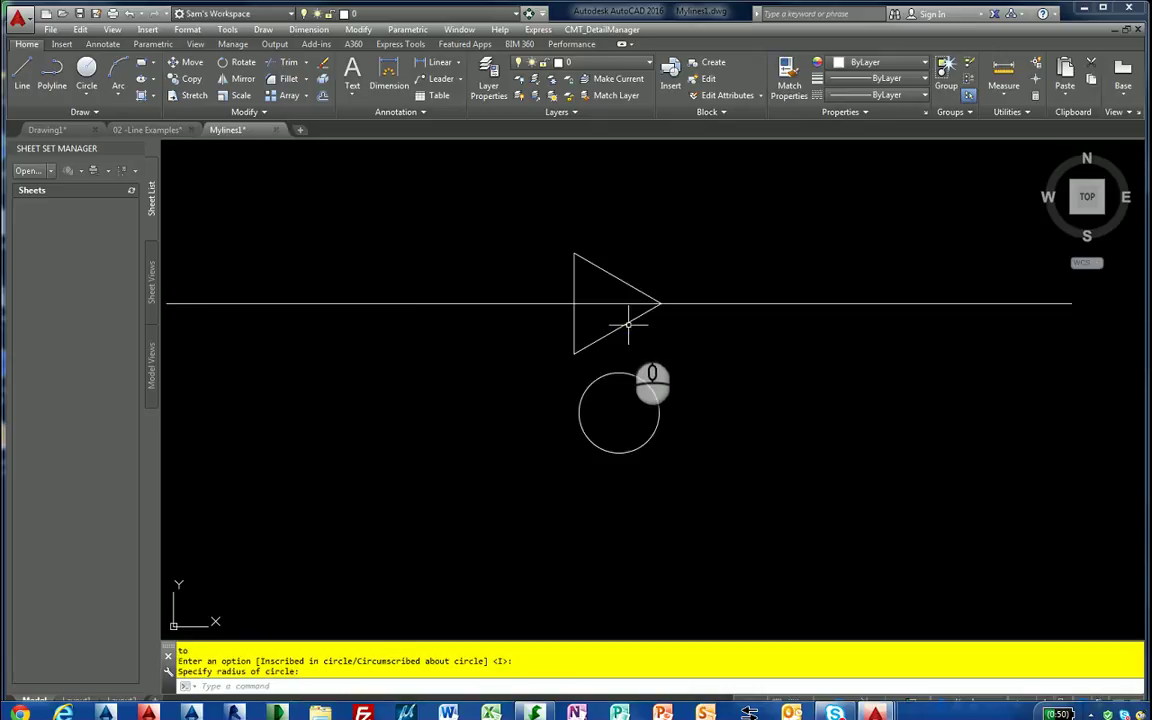
Stretch the triangle's tip to the right to form a longer arrow
click(627, 323)
click(660, 302)
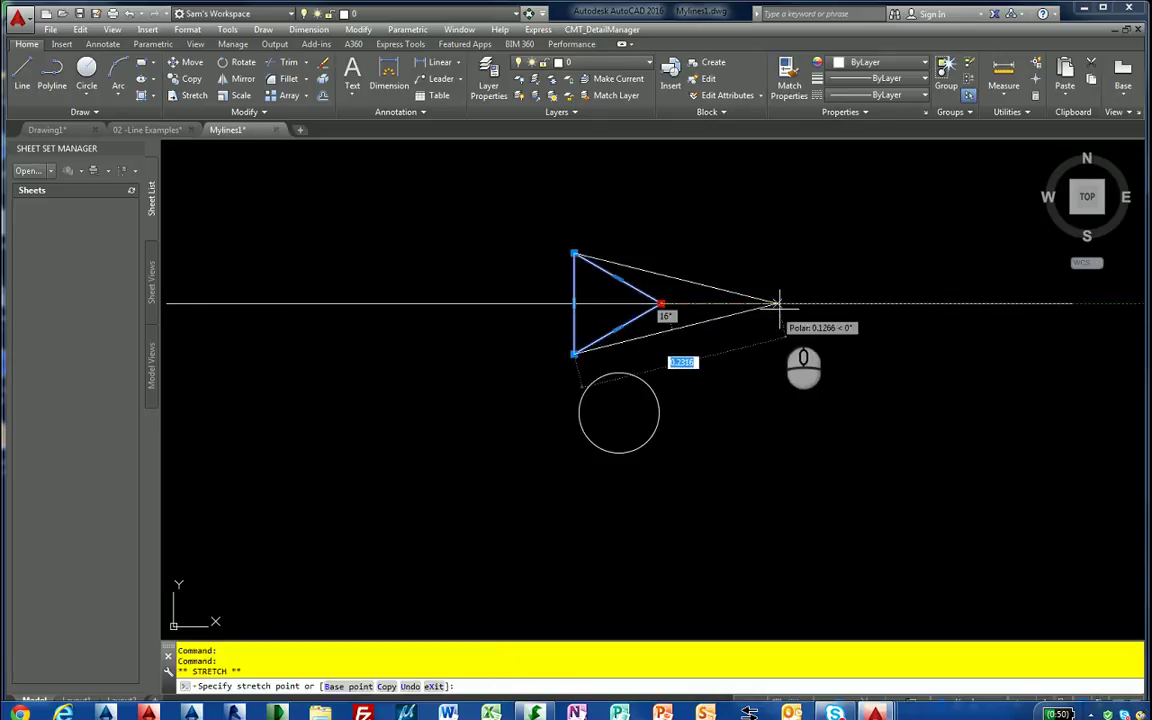
click(776, 302)
key(Escape)
key(Escape)
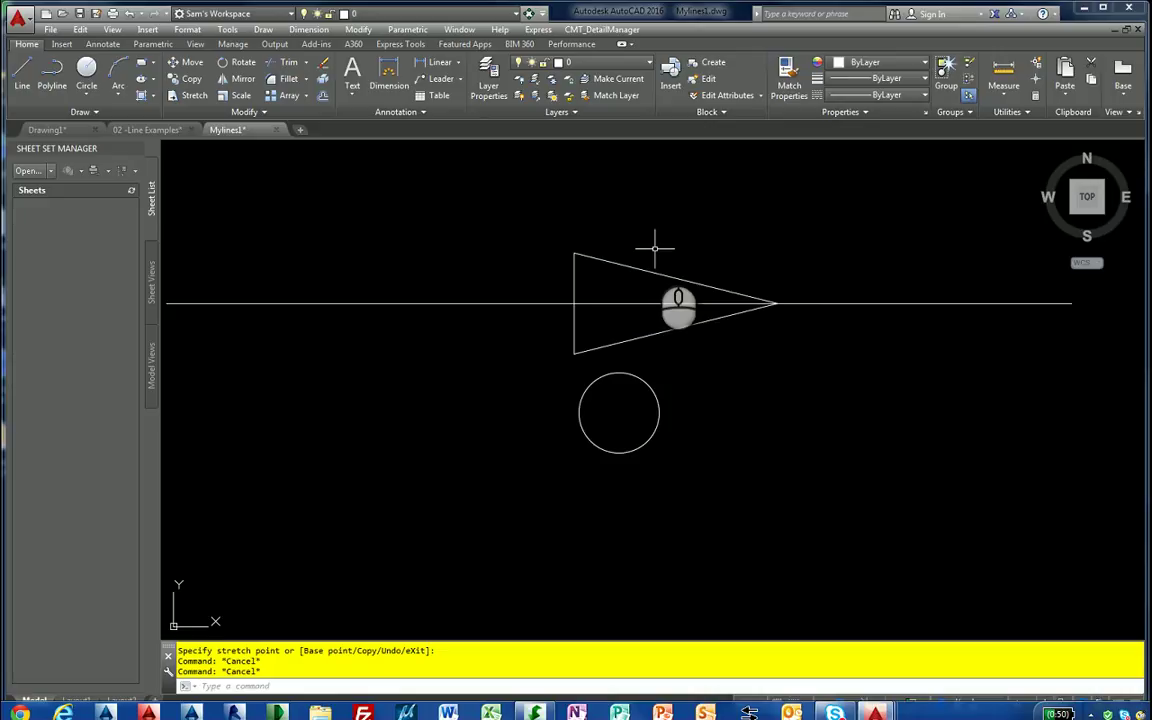
Scale the triangle by 0.7 about its tip endpoint
text(scale)
key(Return)
click(650, 271)
key(Return)
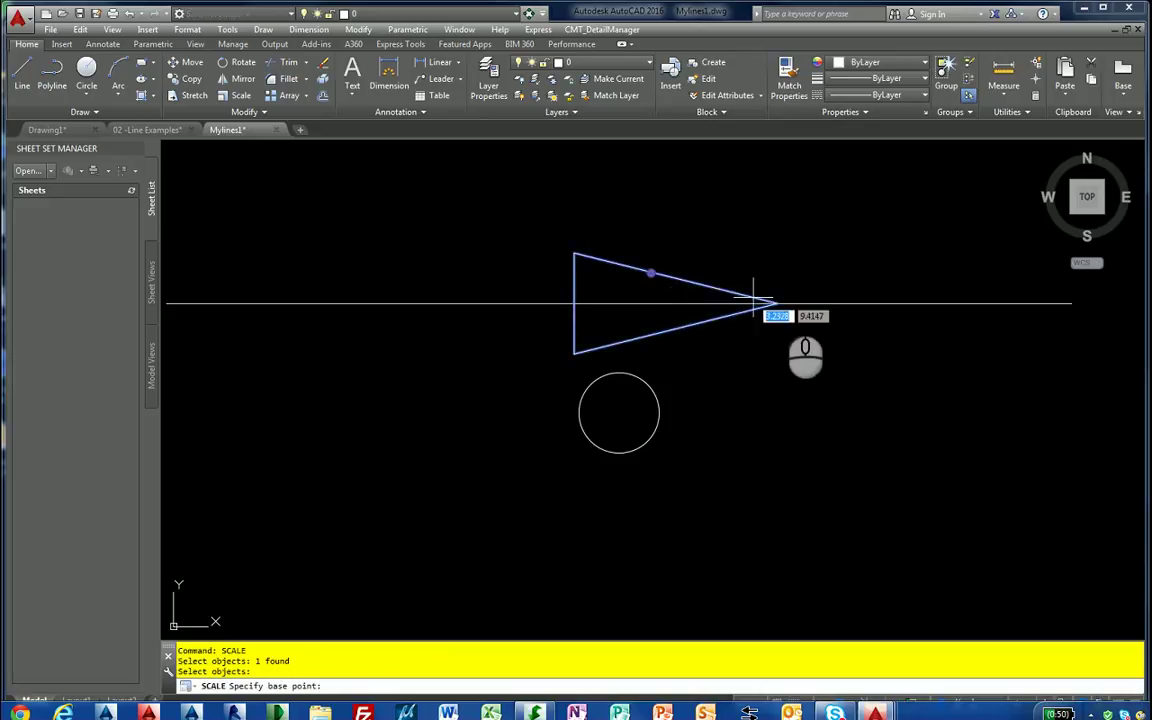
text(en)
key(Return)
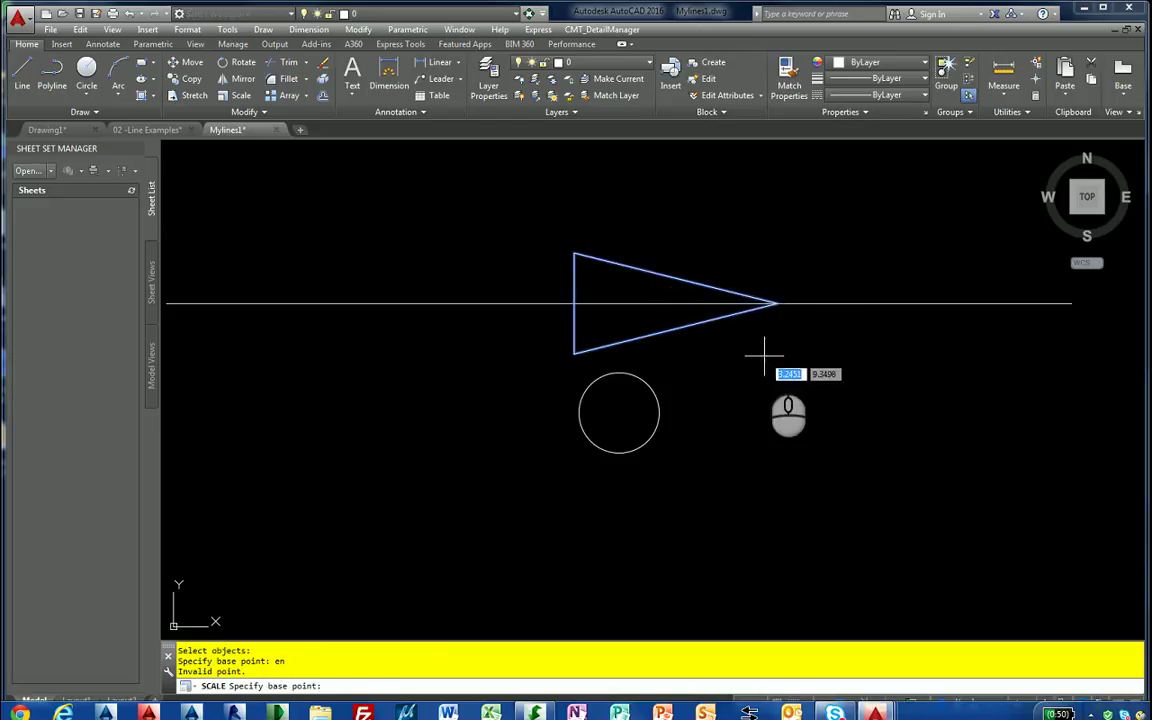
shift+right_click(767, 340)
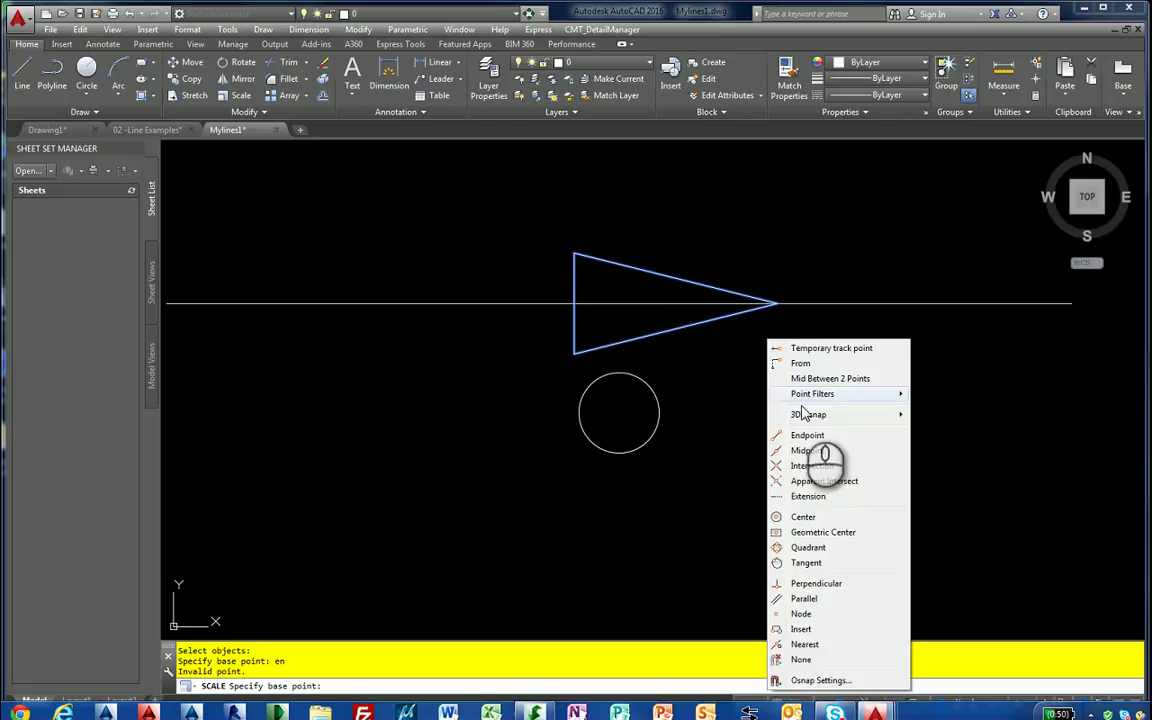
click(808, 436)
click(776, 303)
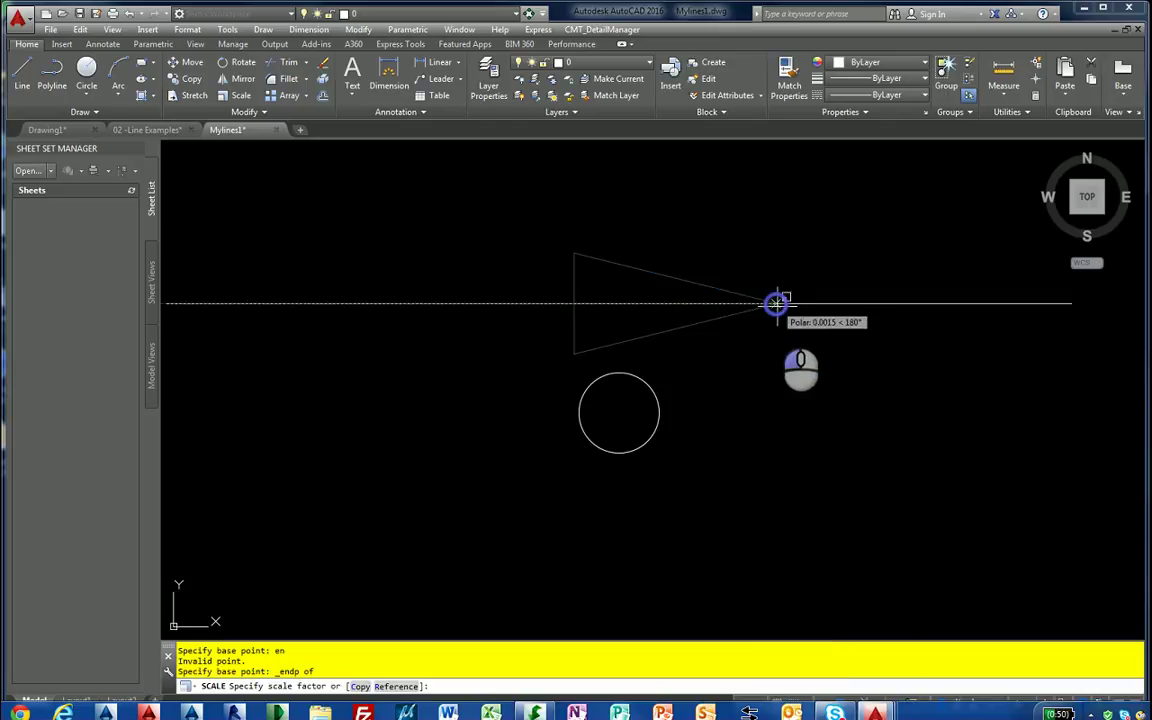
text(.)
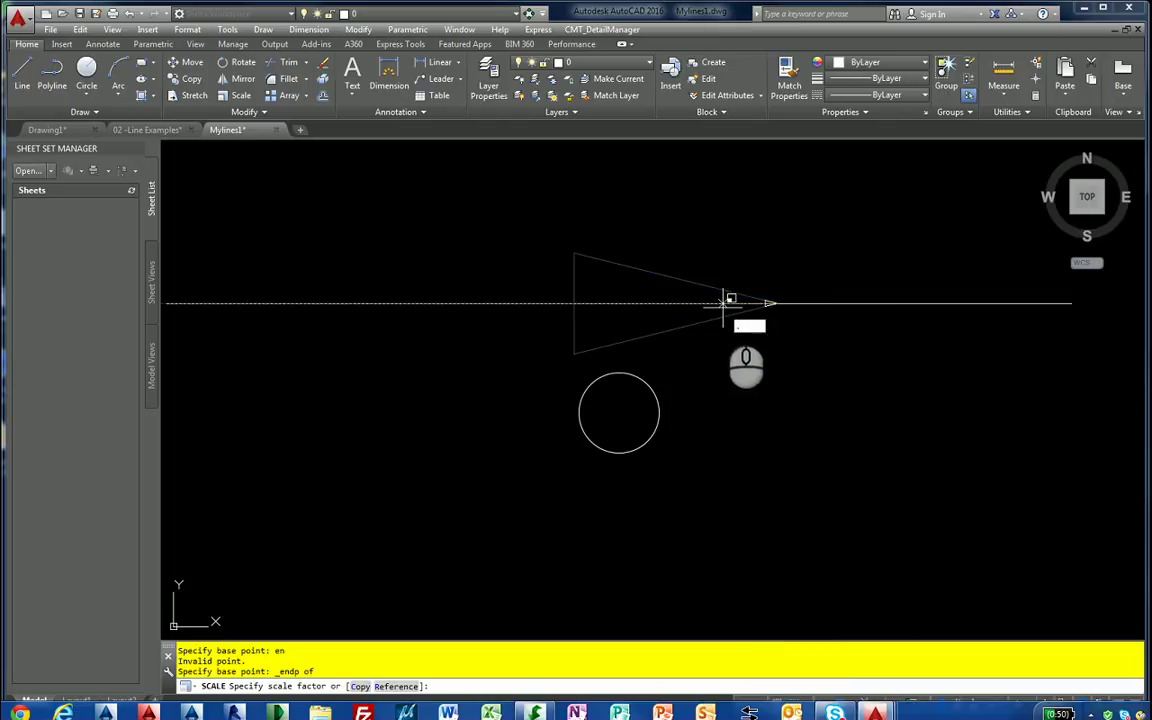
text(7)
key(Return)
Move the triangle below and to the right of the circle, then recentre the view
text(m)
key(Return)
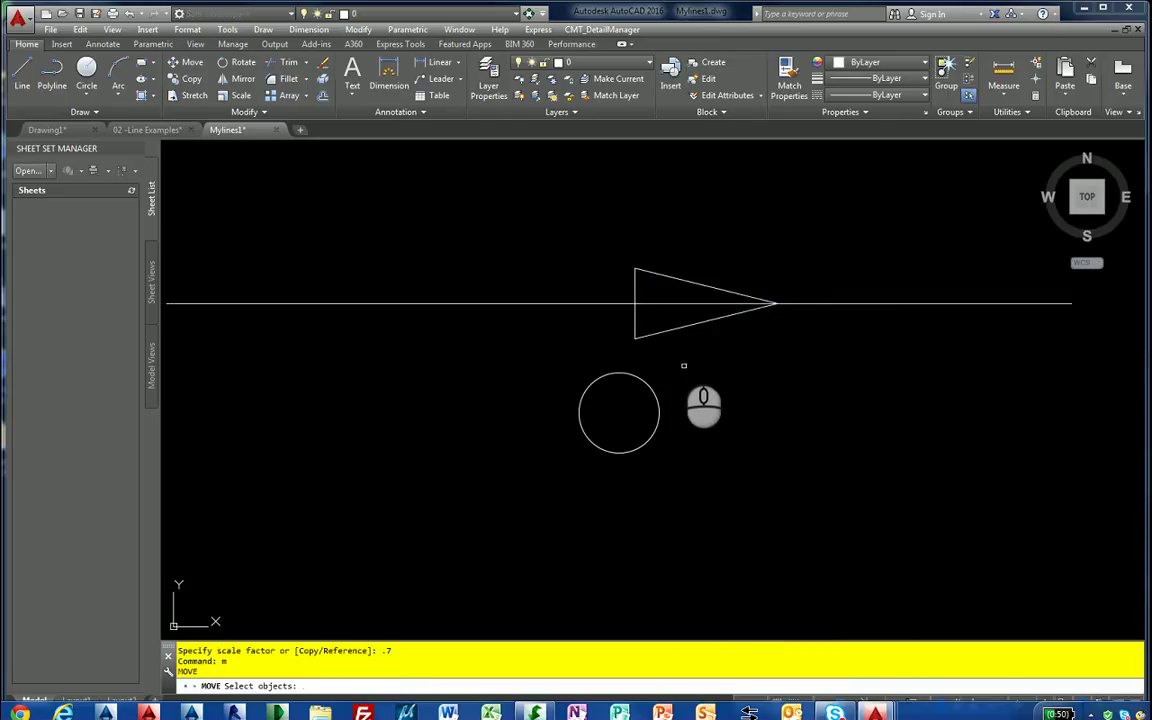
click(575, 245)
click(672, 333)
key(Return)
click(663, 330)
click(685, 566)
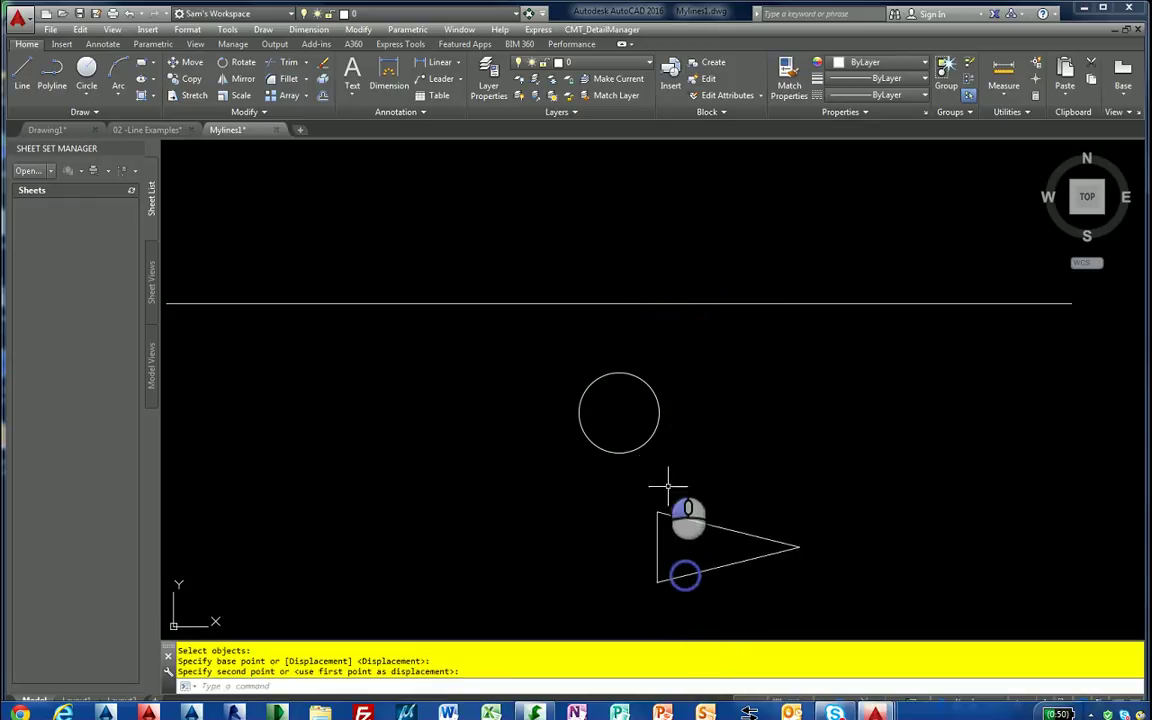
scroll(660, 470, down, 2)
middle_drag(653, 435, 555, 406)
scroll(557, 408, up, 2)
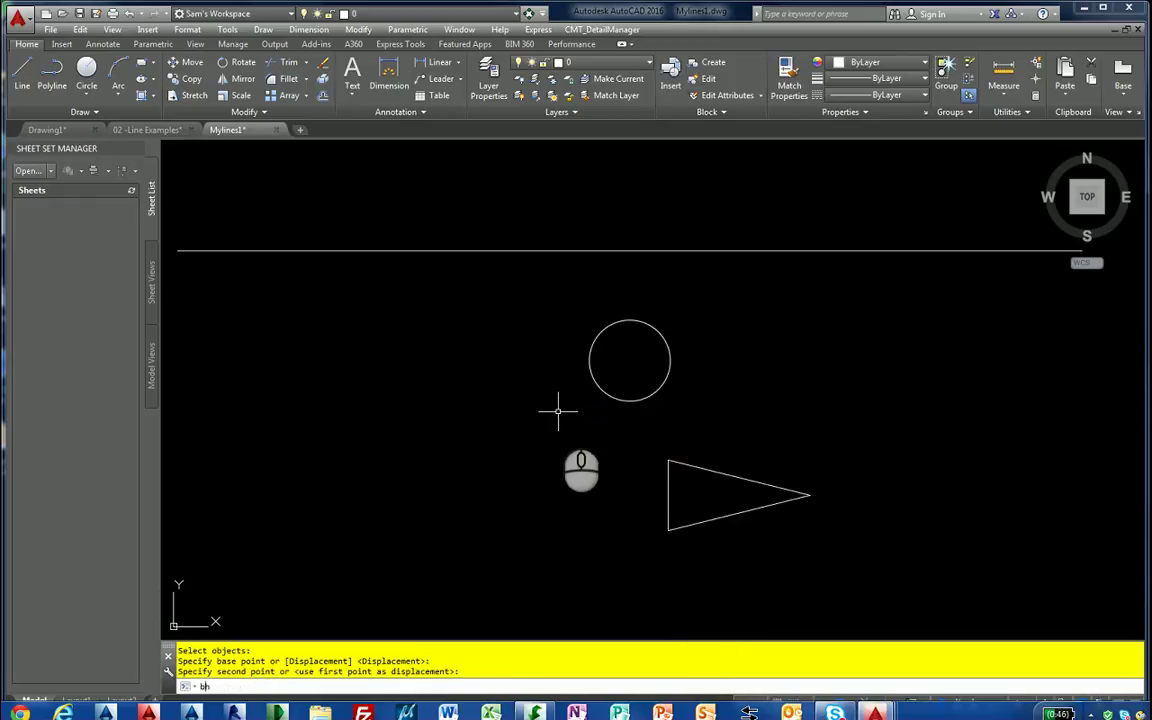
Hatch the circle and then the triangle with ANSI31 using BH, picking each as the boundary
text(bh)
key(Return)
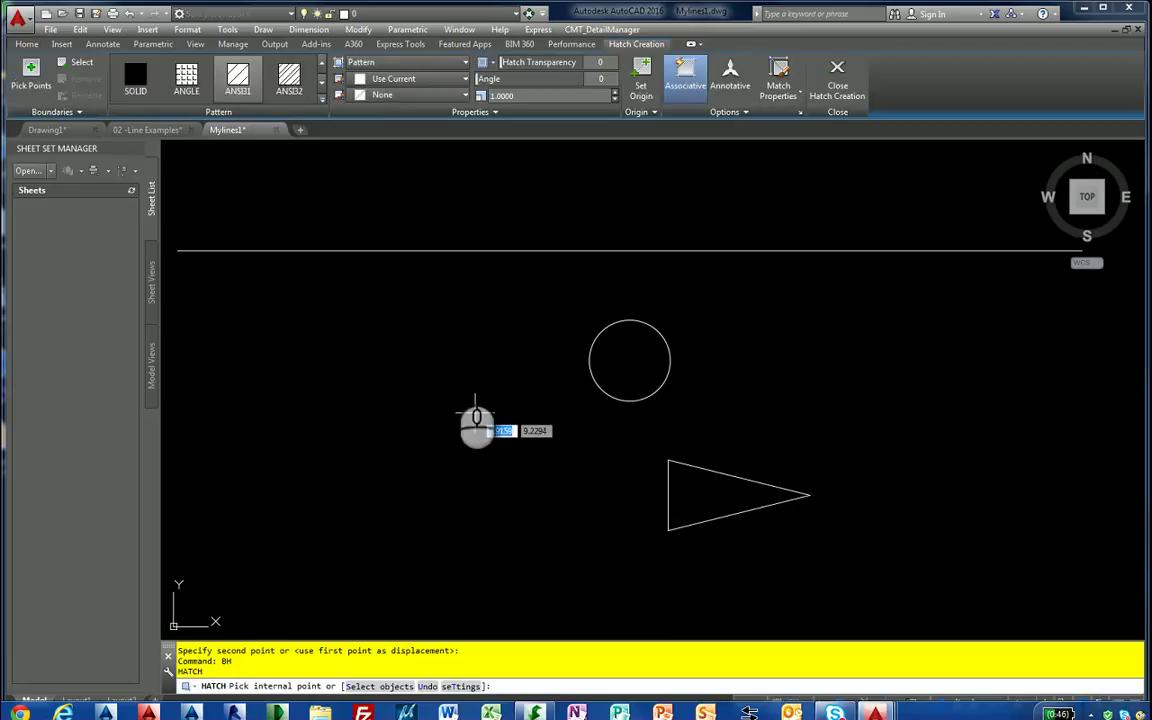
click(76, 63)
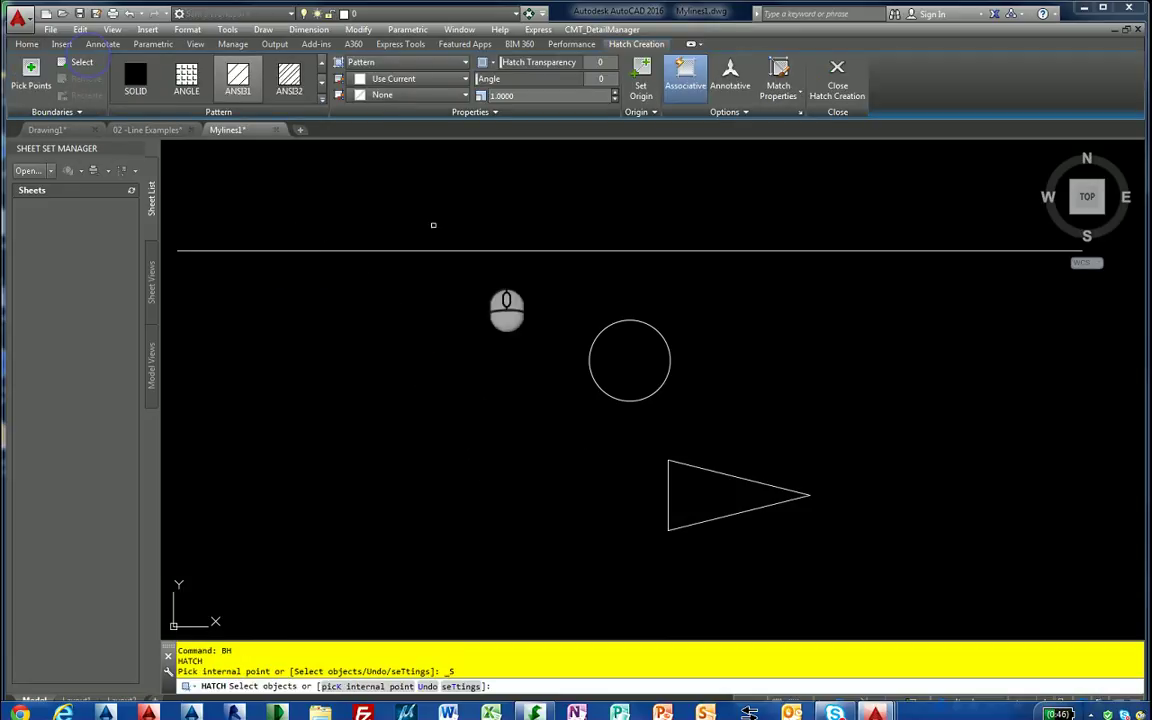
click(636, 320)
right_click(705, 350)
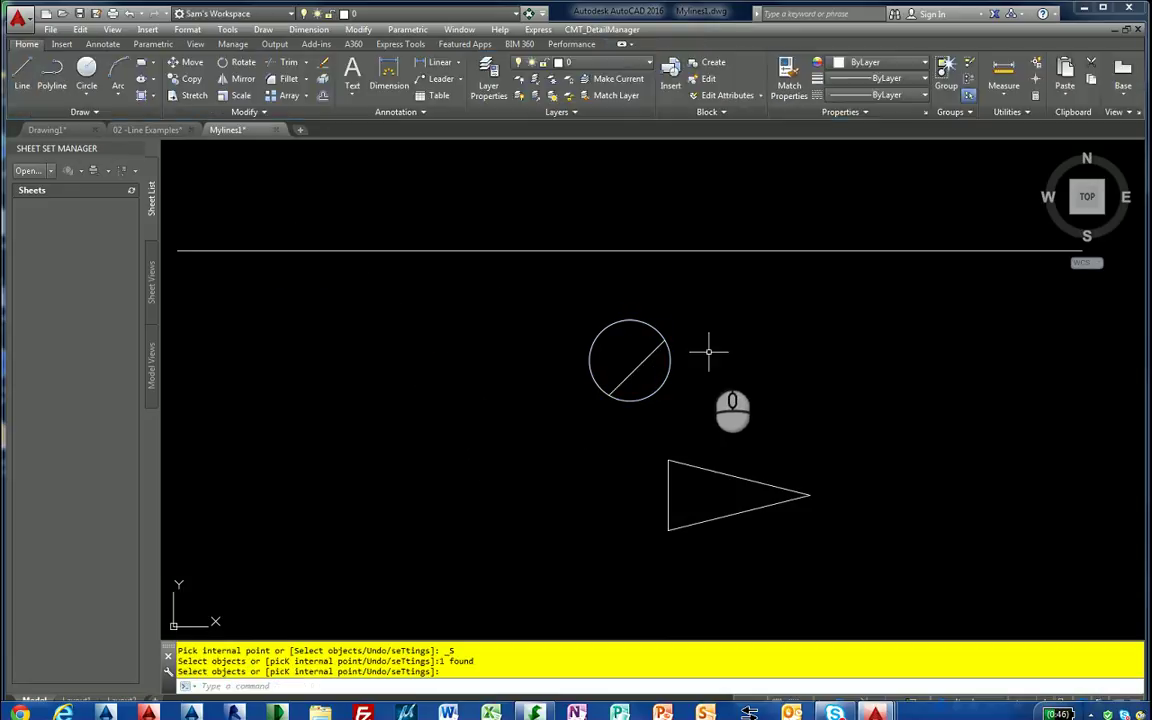
right_click(706, 400)
click(712, 469)
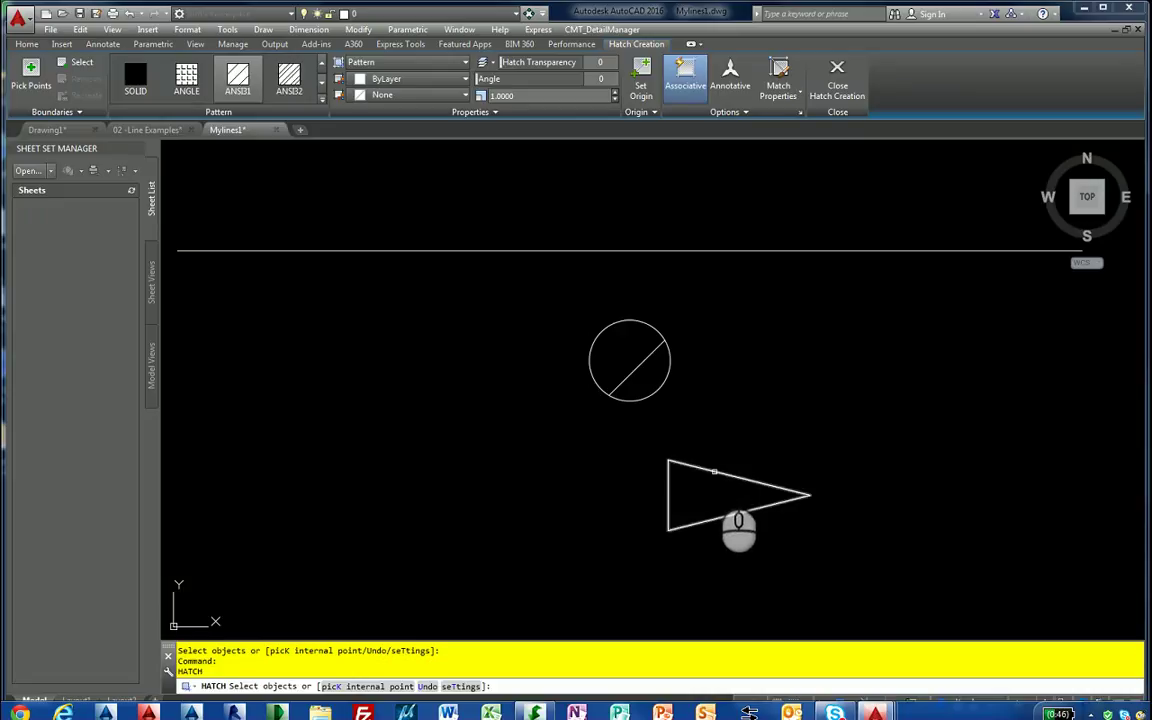
right_click(669, 401)
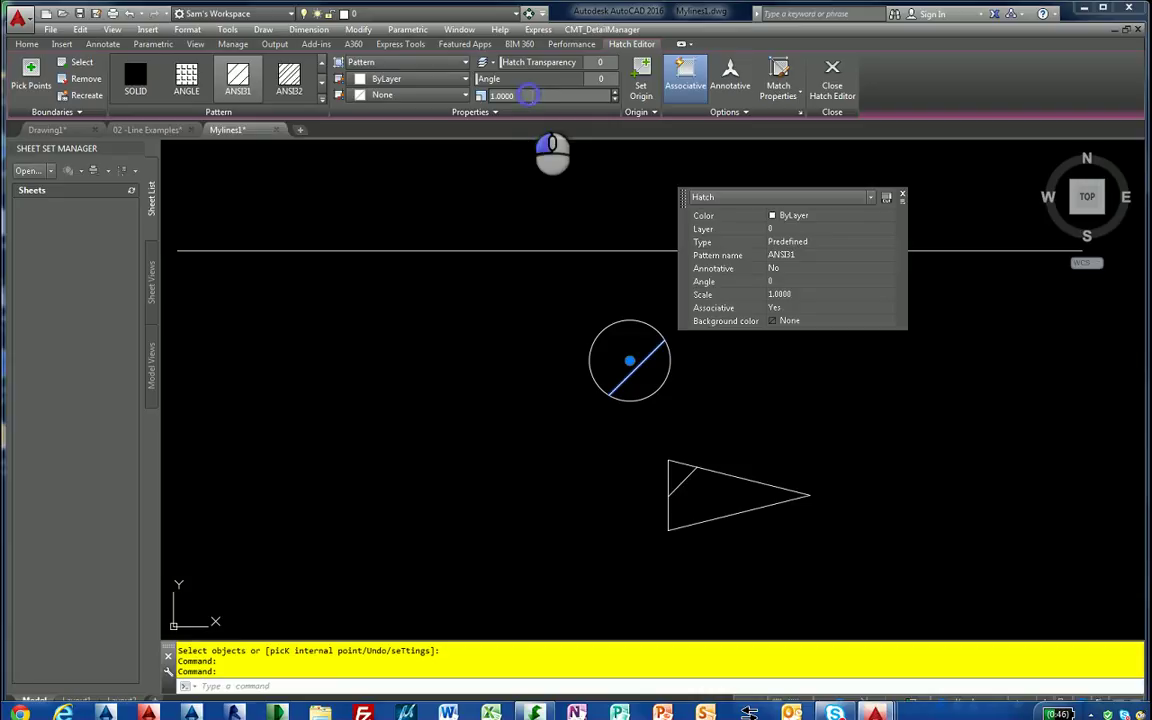
Set the circle's hatch scale to 0.02
click(615, 100)
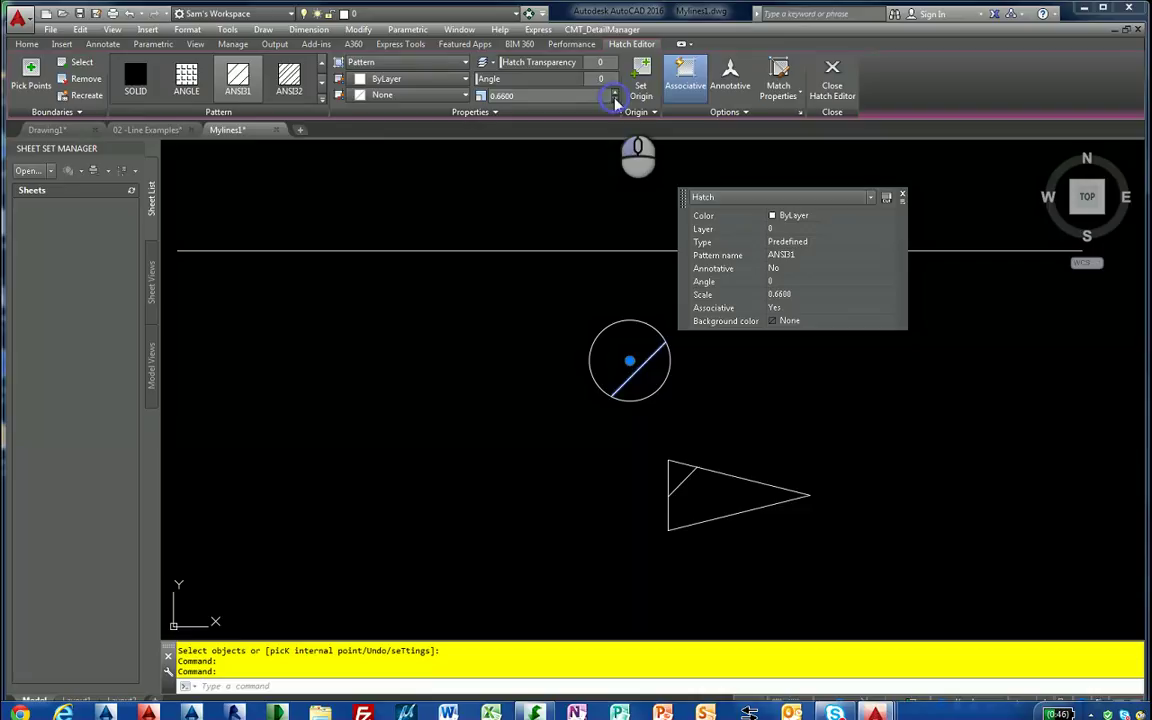
click(615, 100)
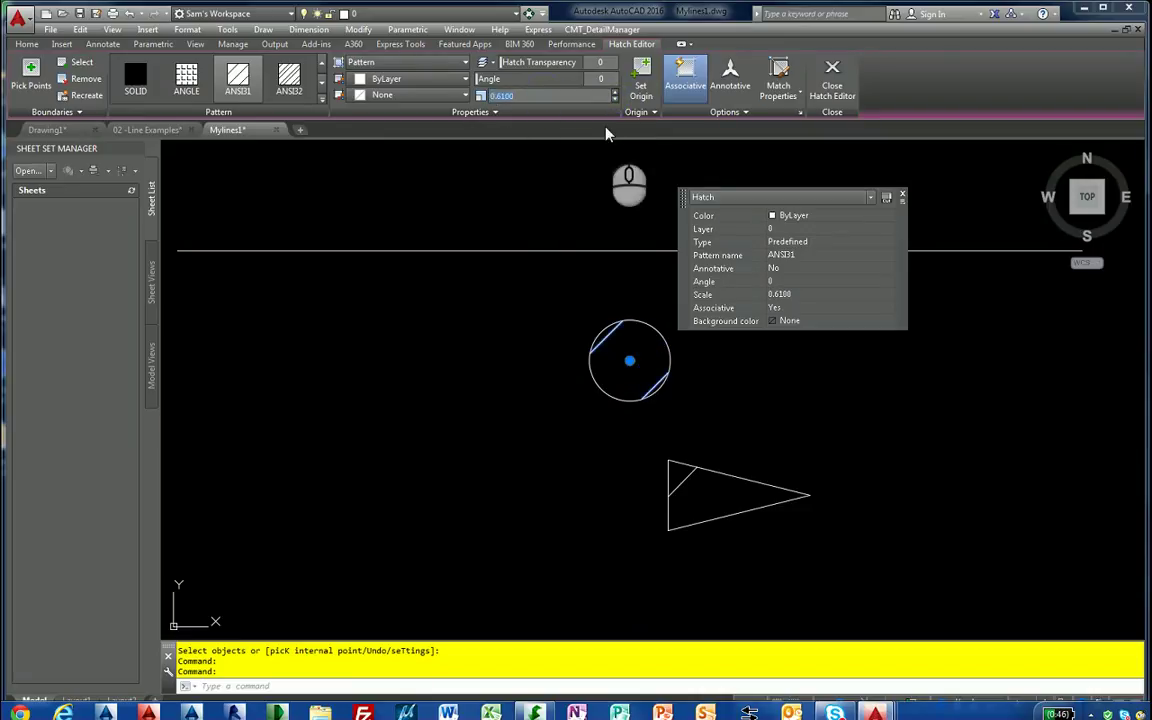
text(0.02)
key(Return)
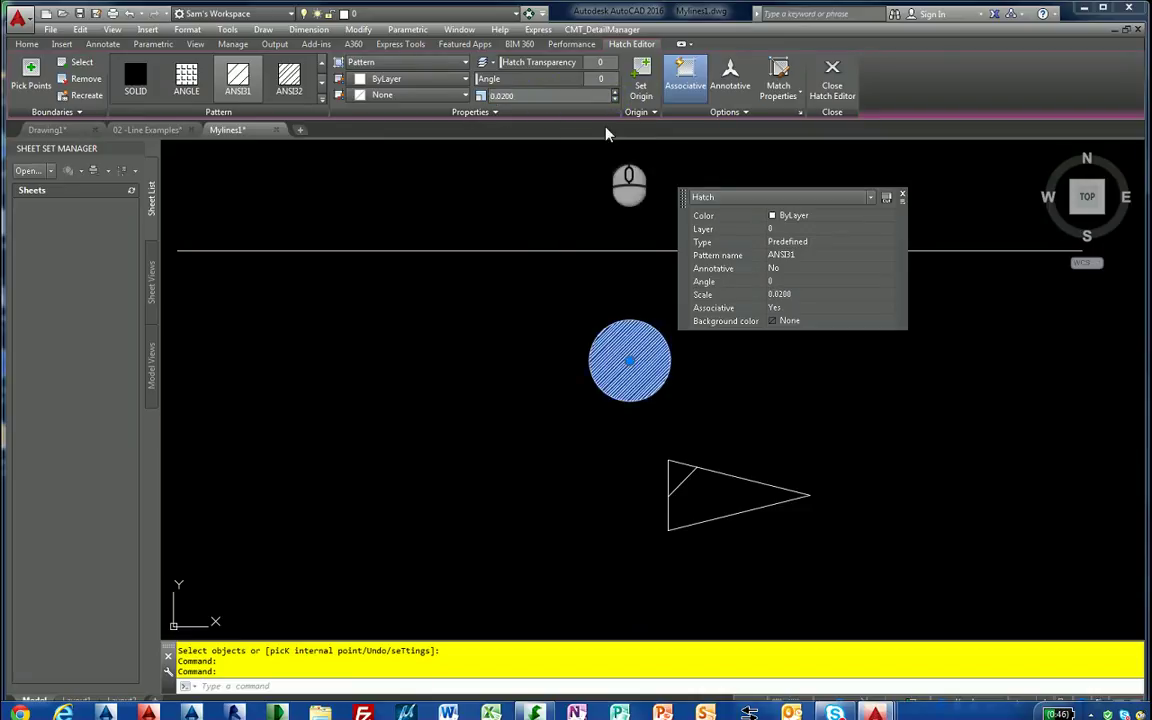
key(Escape)
middle_drag(686, 417, 635, 368)
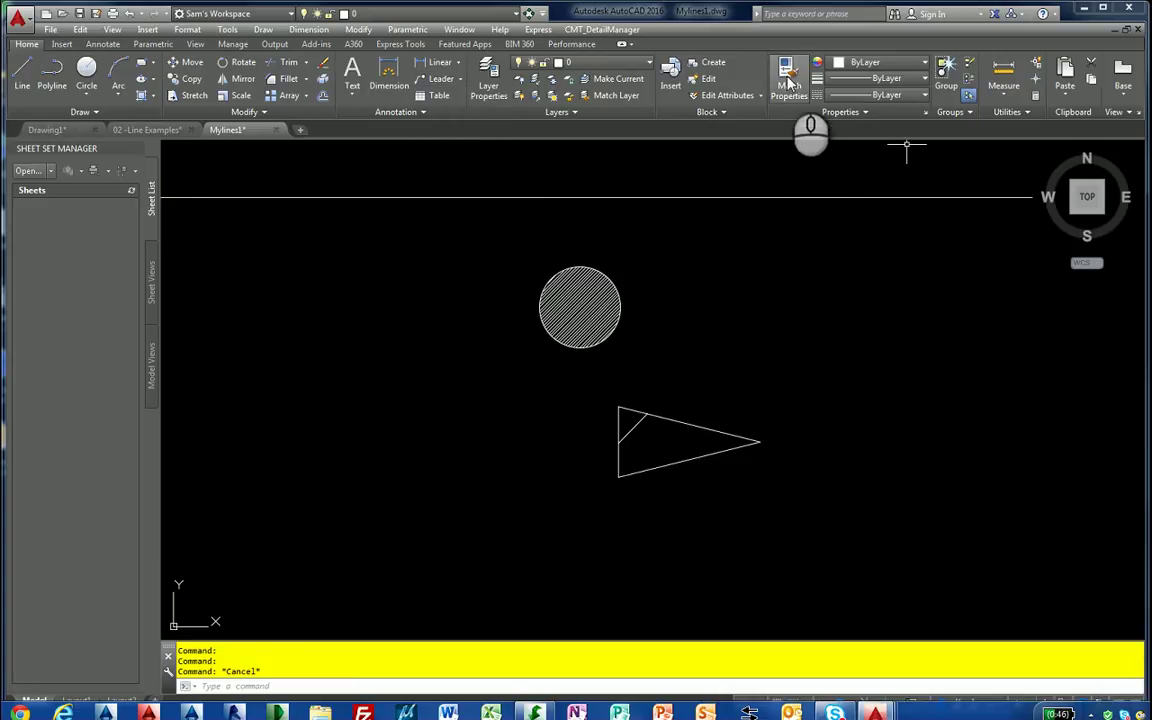
Match the triangle's hatch to the circle's dense ANSI31 hatch
click(584, 303)
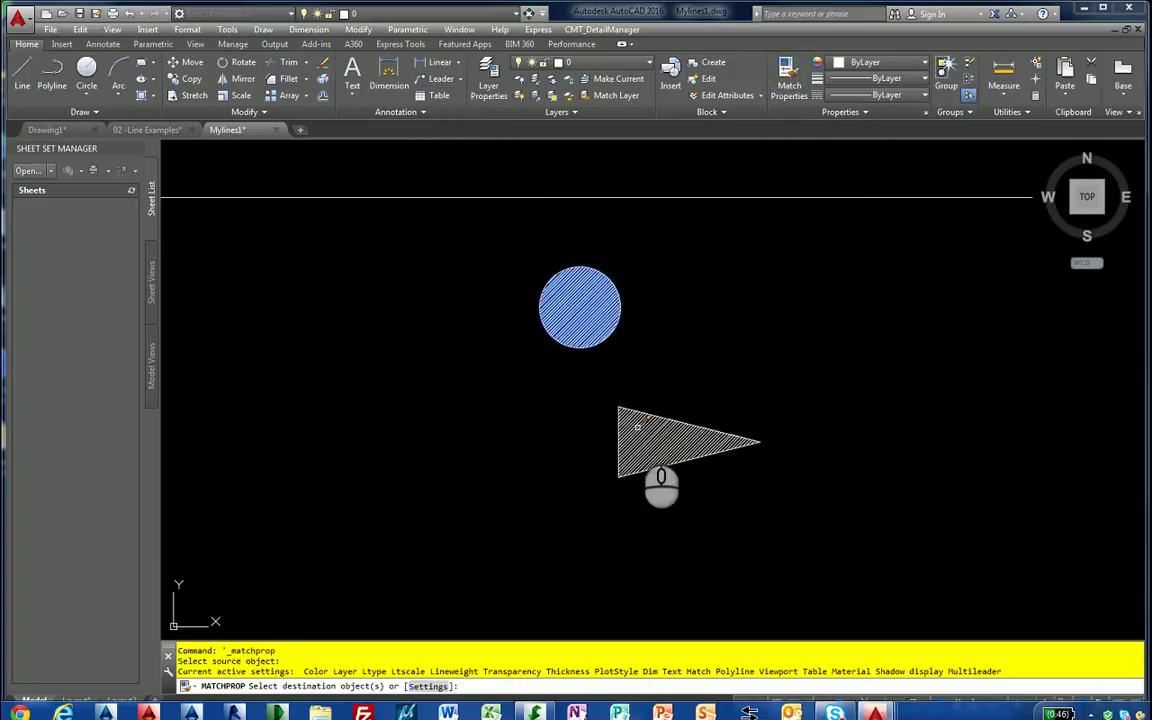
click(635, 430)
scroll(738, 386, down, 5)
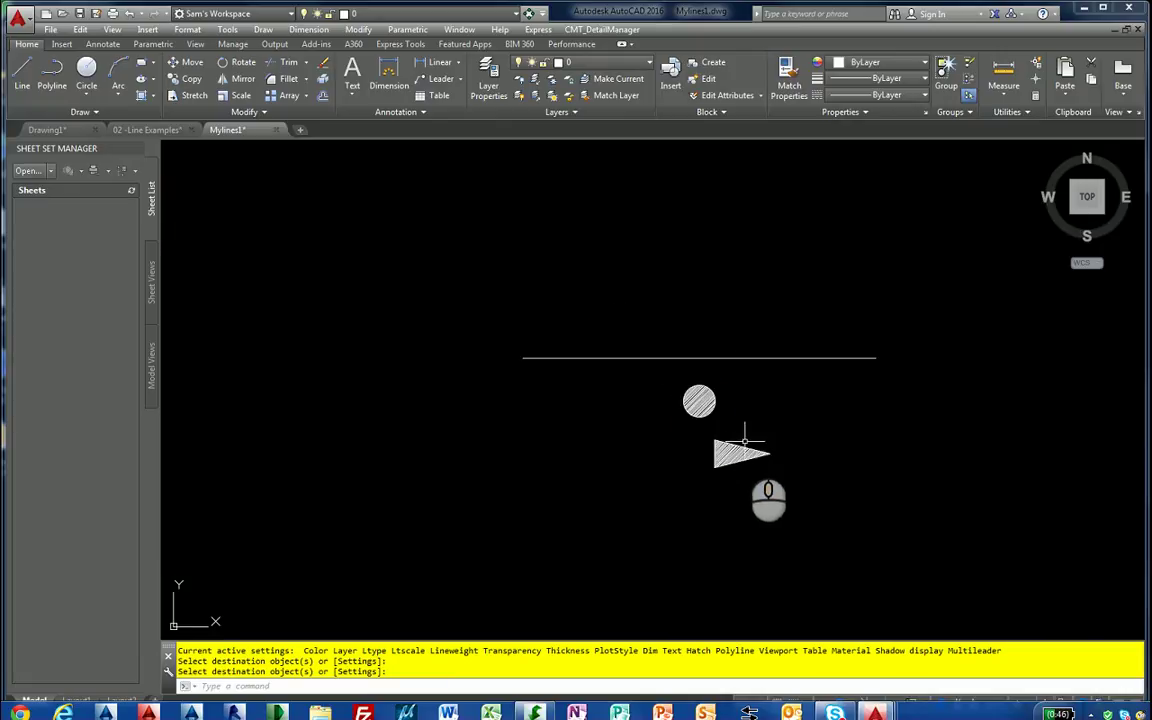
scroll(763, 449, up, 5)
scroll(760, 445, down, 4)
scroll(735, 420, up, 6)
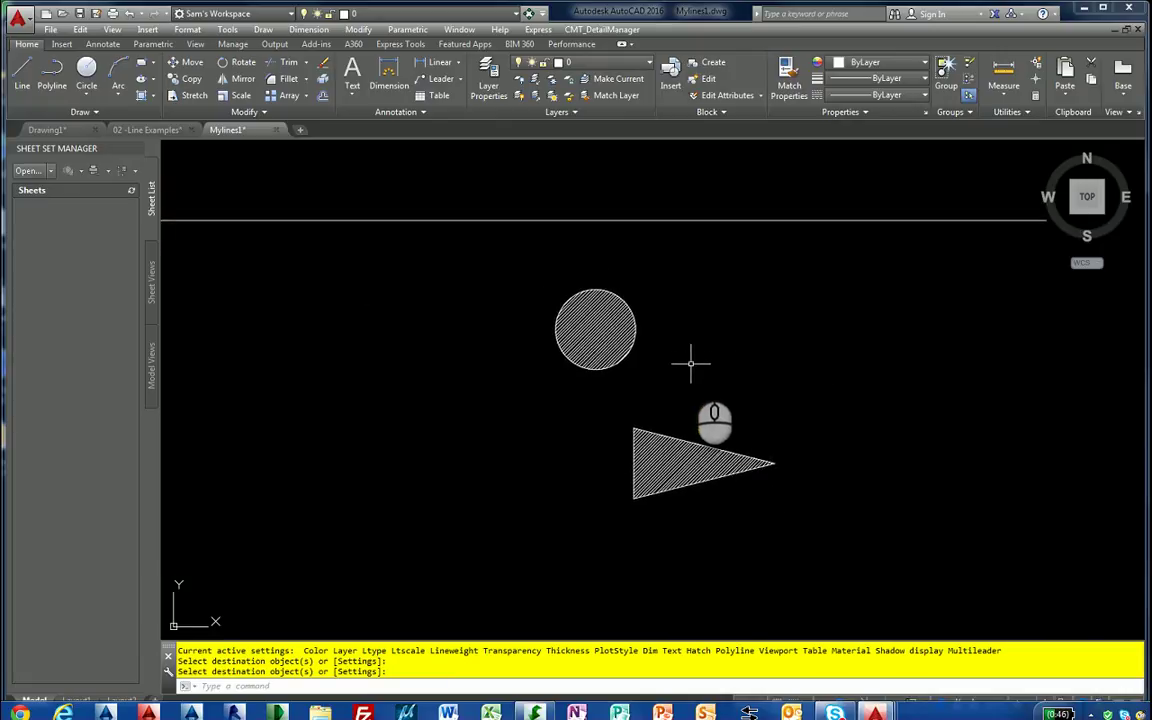
Start EXPLODE and pick the hatched circle
key(Return)
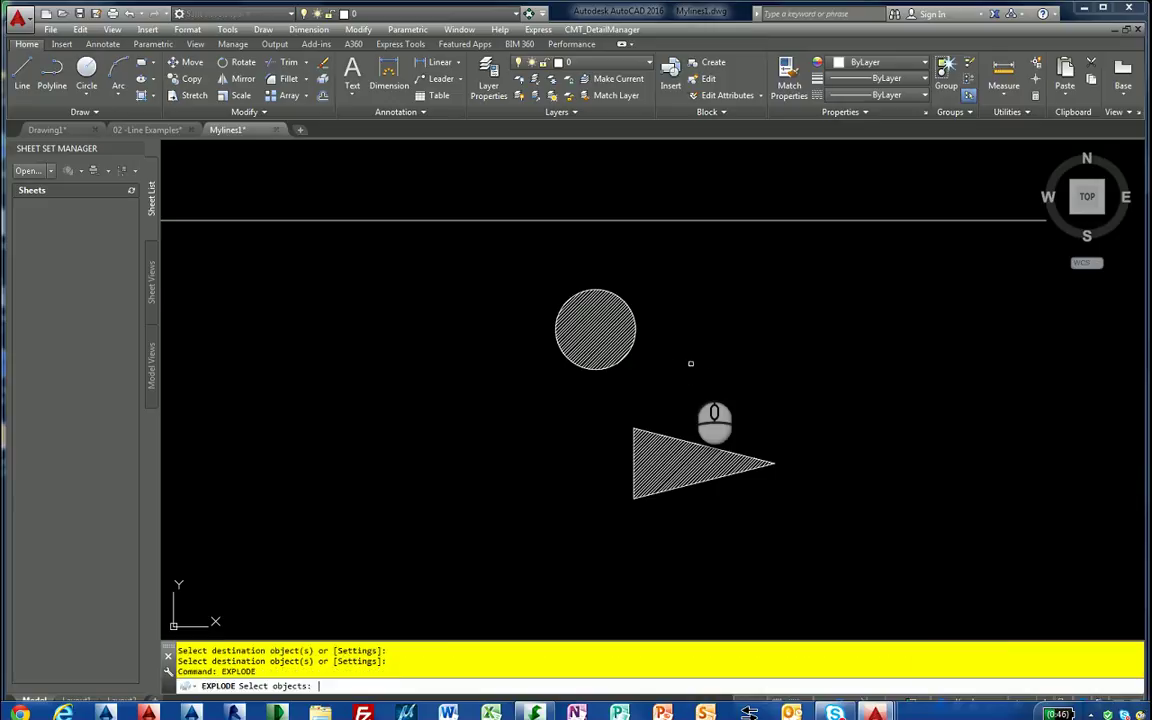
click(601, 318)
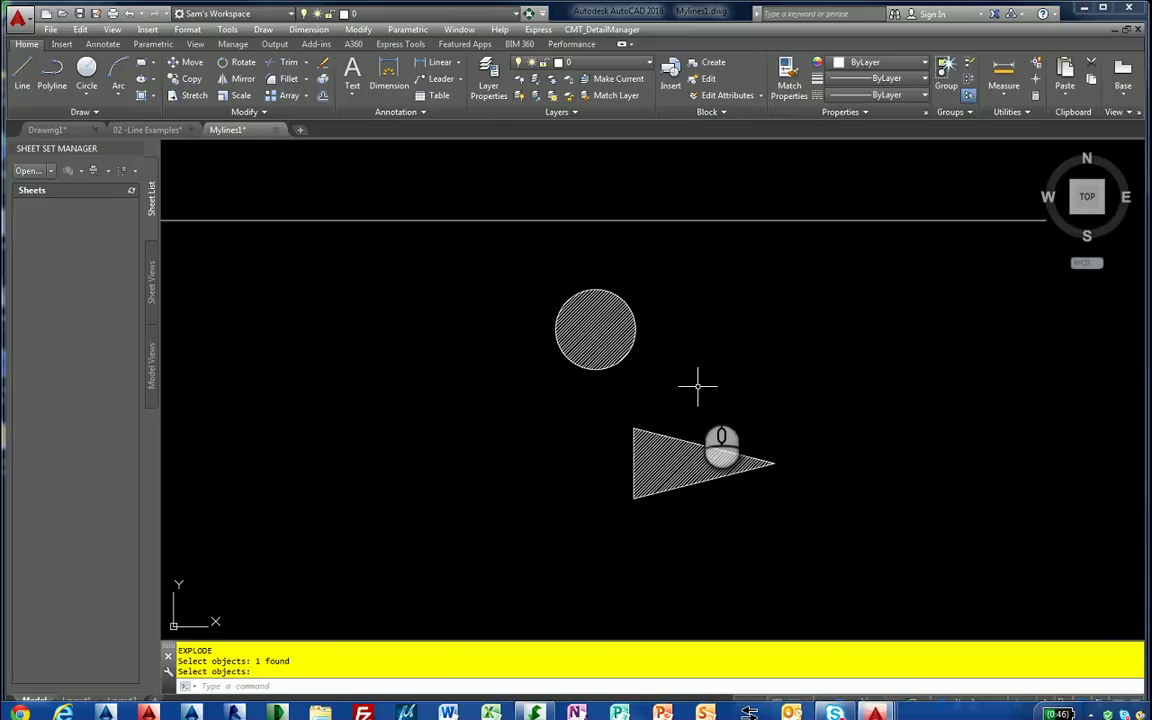
scroll(697, 386, down, 4)
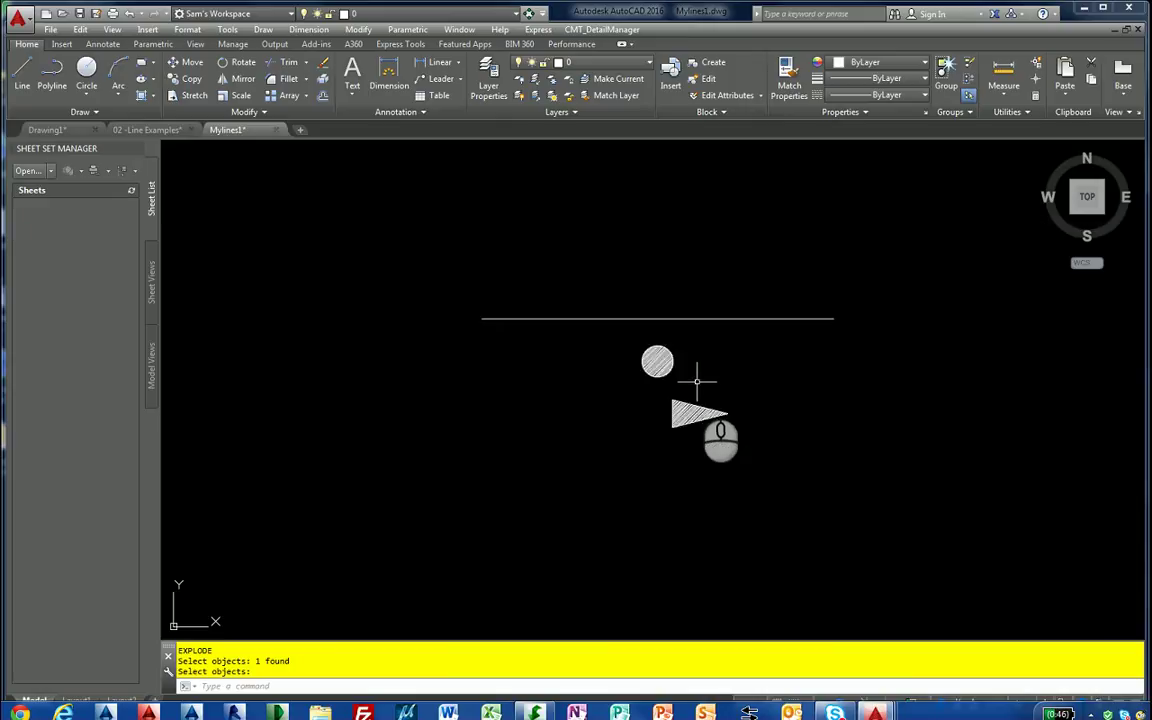
scroll(689, 381, up, 3)
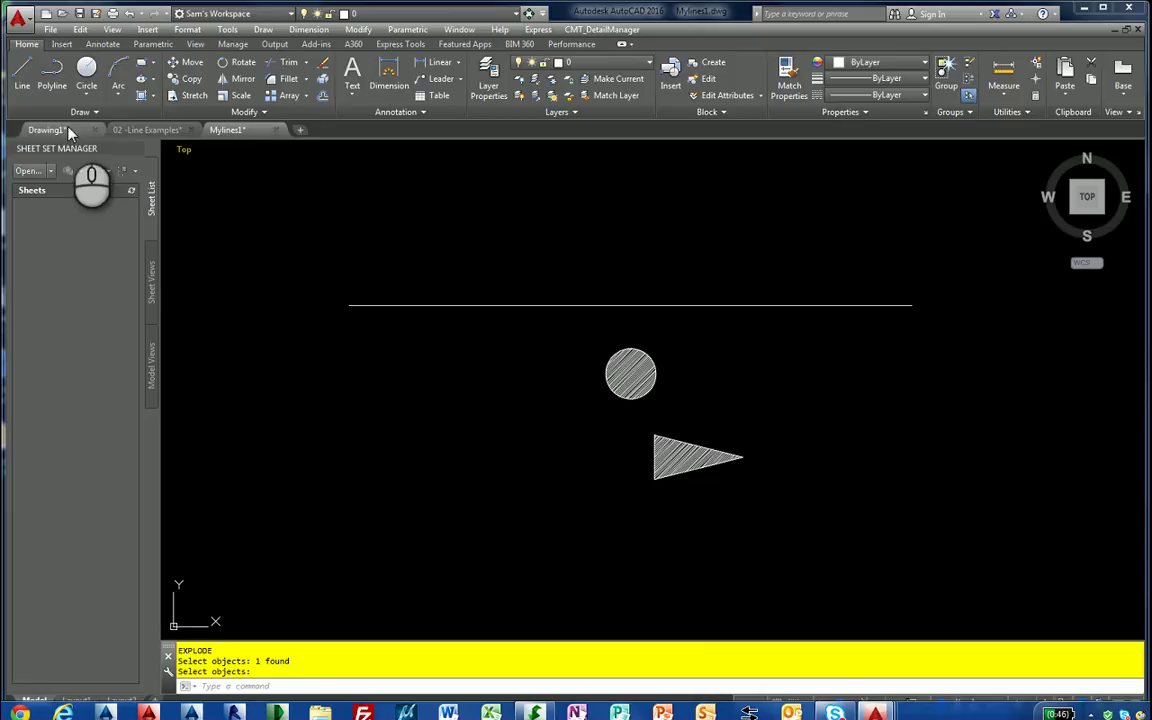
Start Express Tools Make Shape and save the shape file as circle in the Linetypes folder
click(398, 44)
click(772, 111)
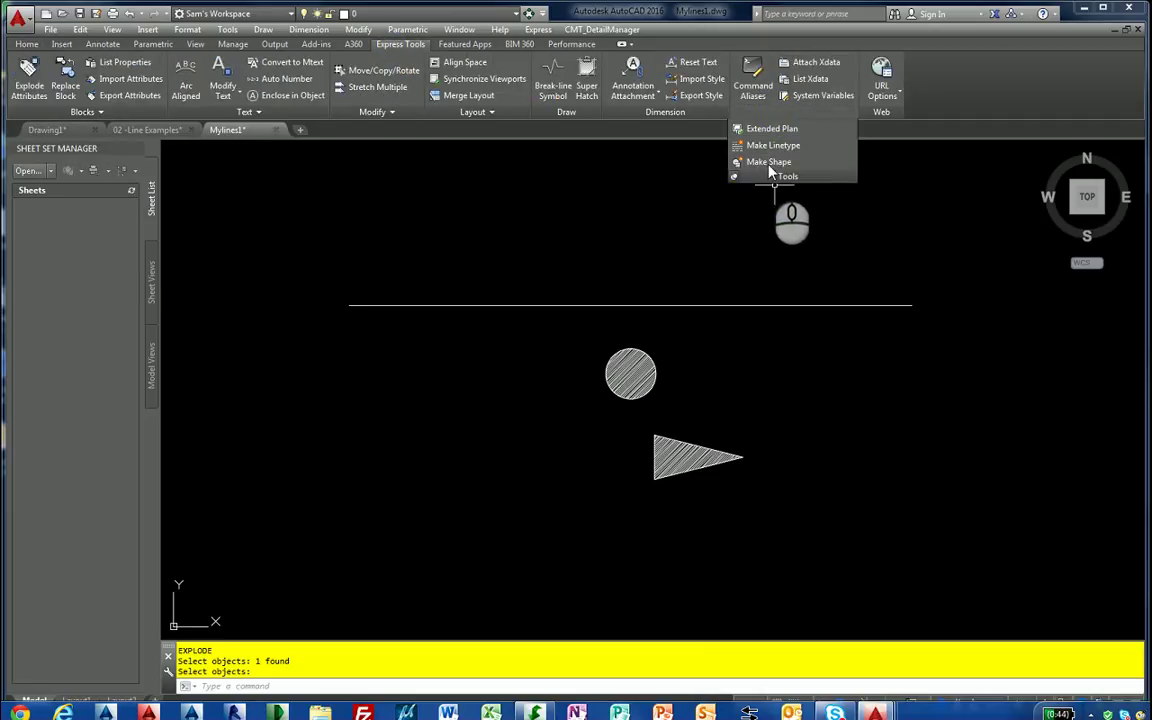
click(768, 161)
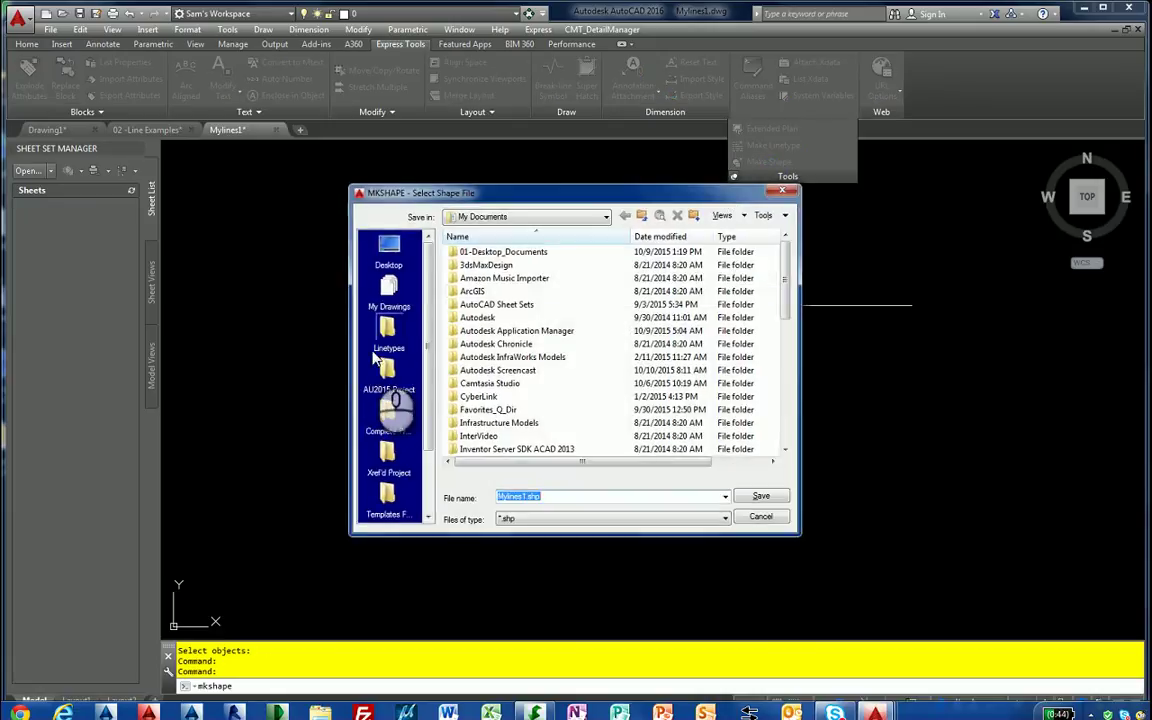
click(389, 338)
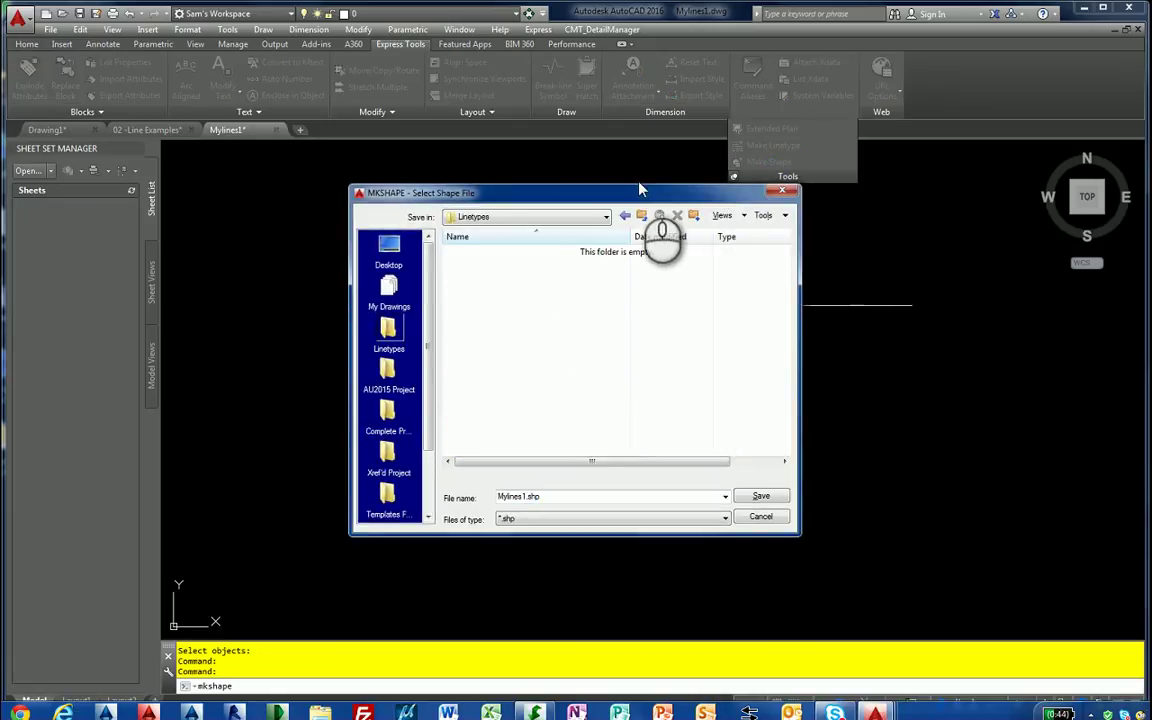
drag(636, 191, 680, 222)
double_click(580, 527)
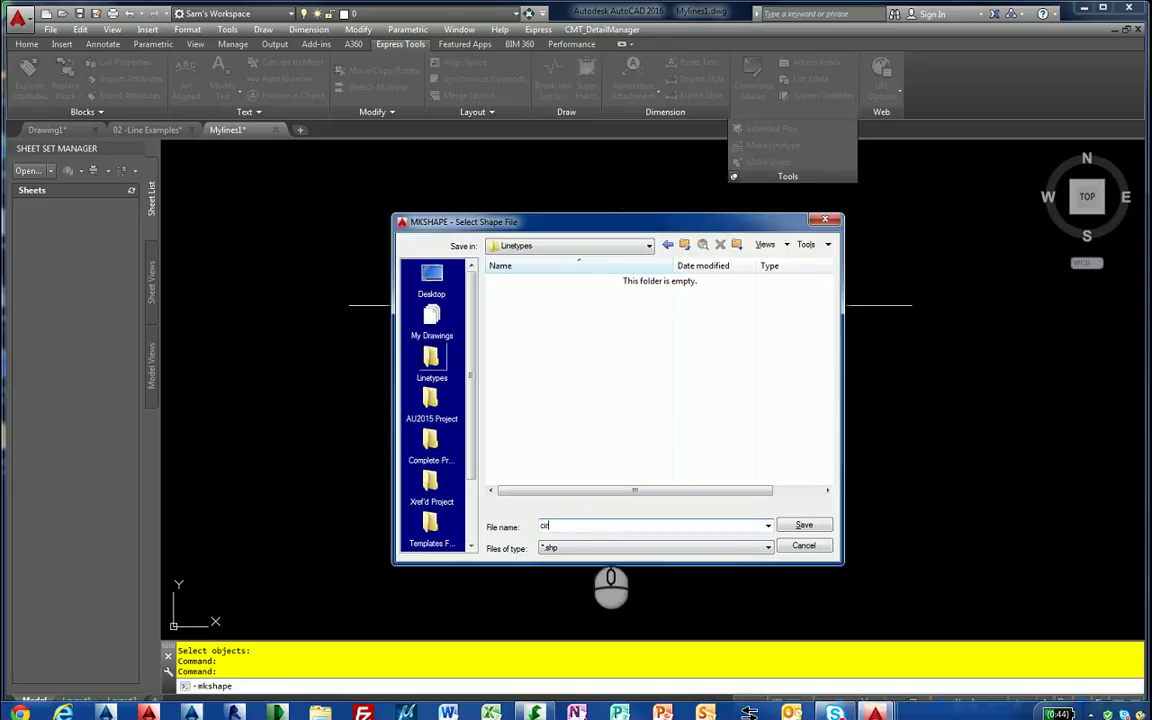
key(Return)
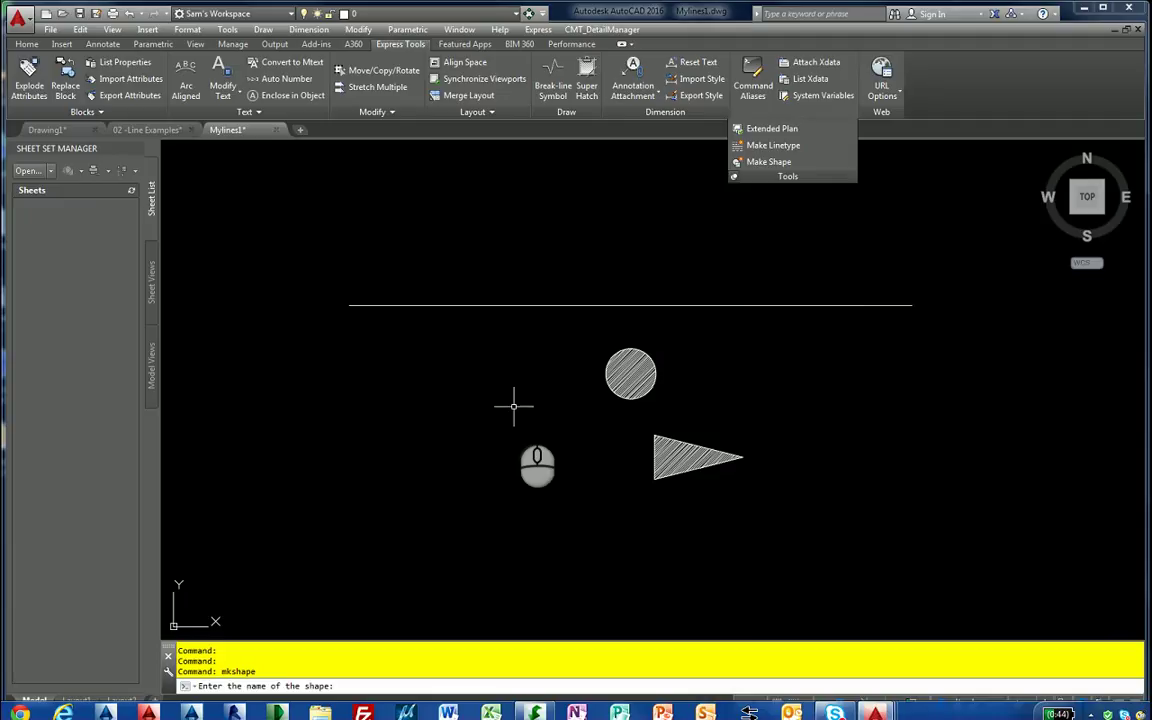
Name the shape CR at resolution 128, base it at the circle's centre, and select the circle
key(Return)
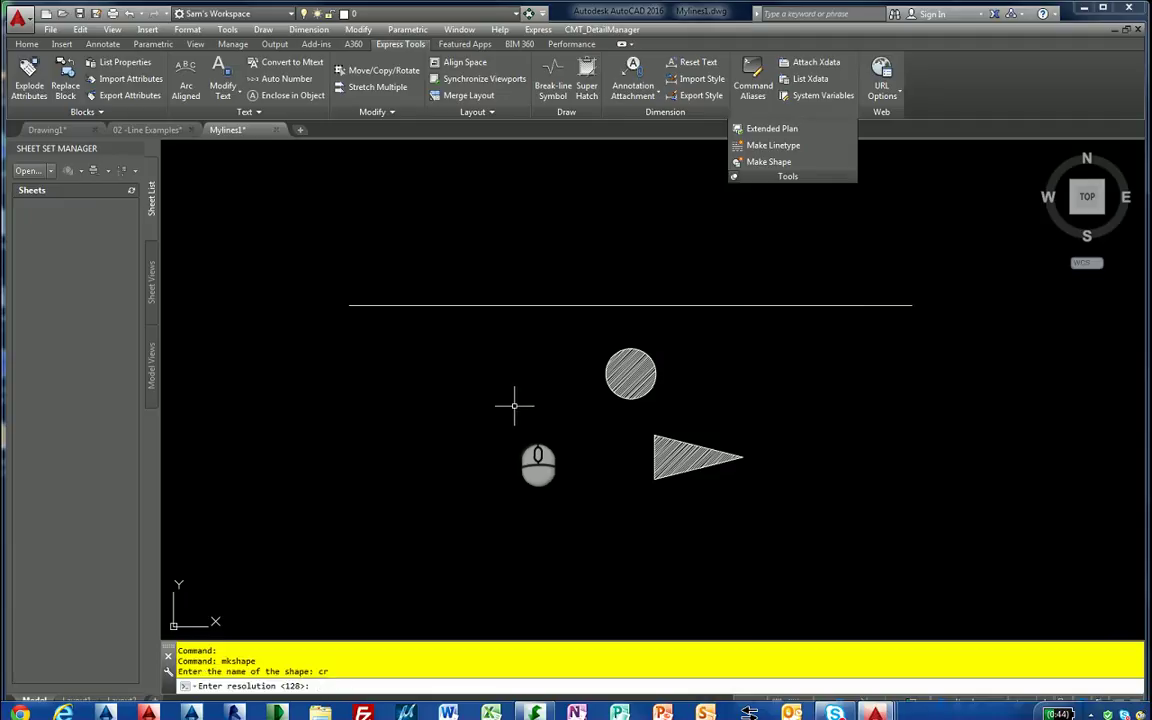
key(Return)
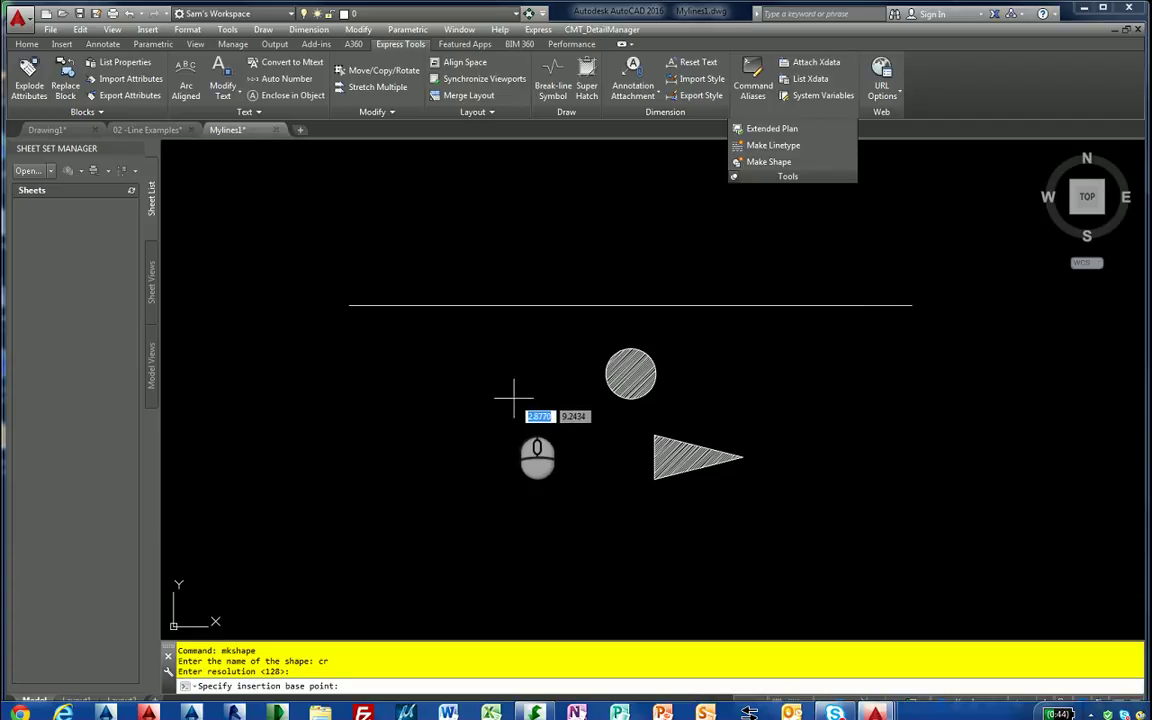
shift+right_click(513, 399)
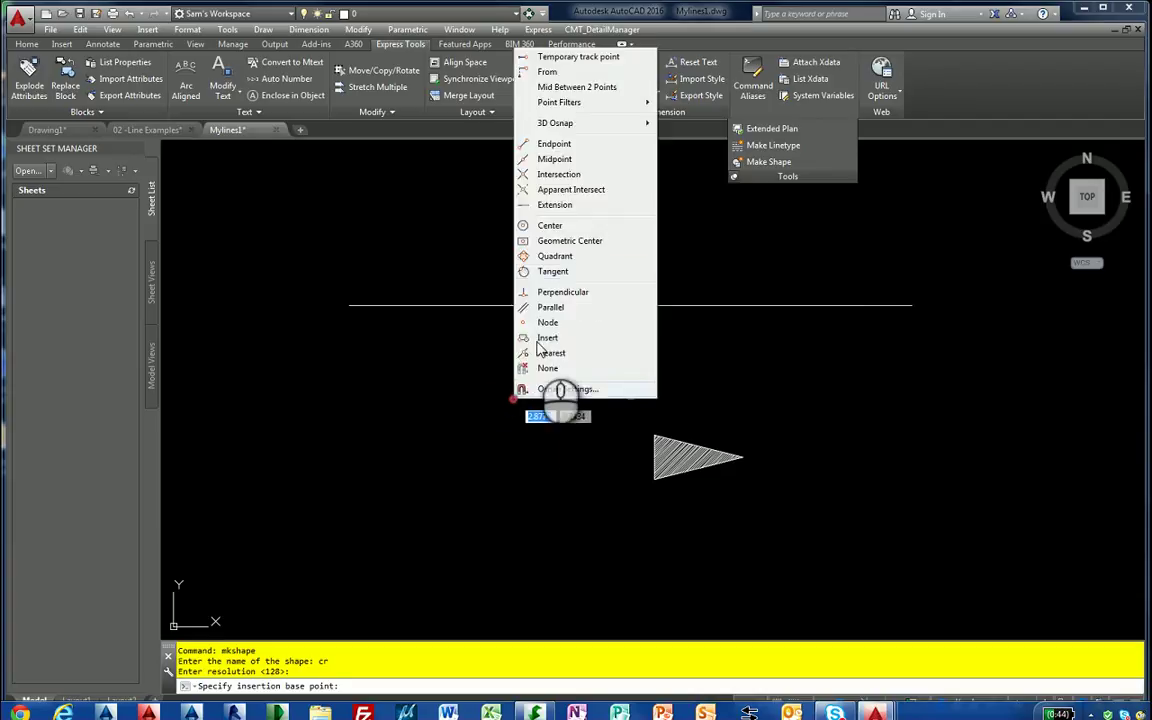
click(549, 225)
click(632, 348)
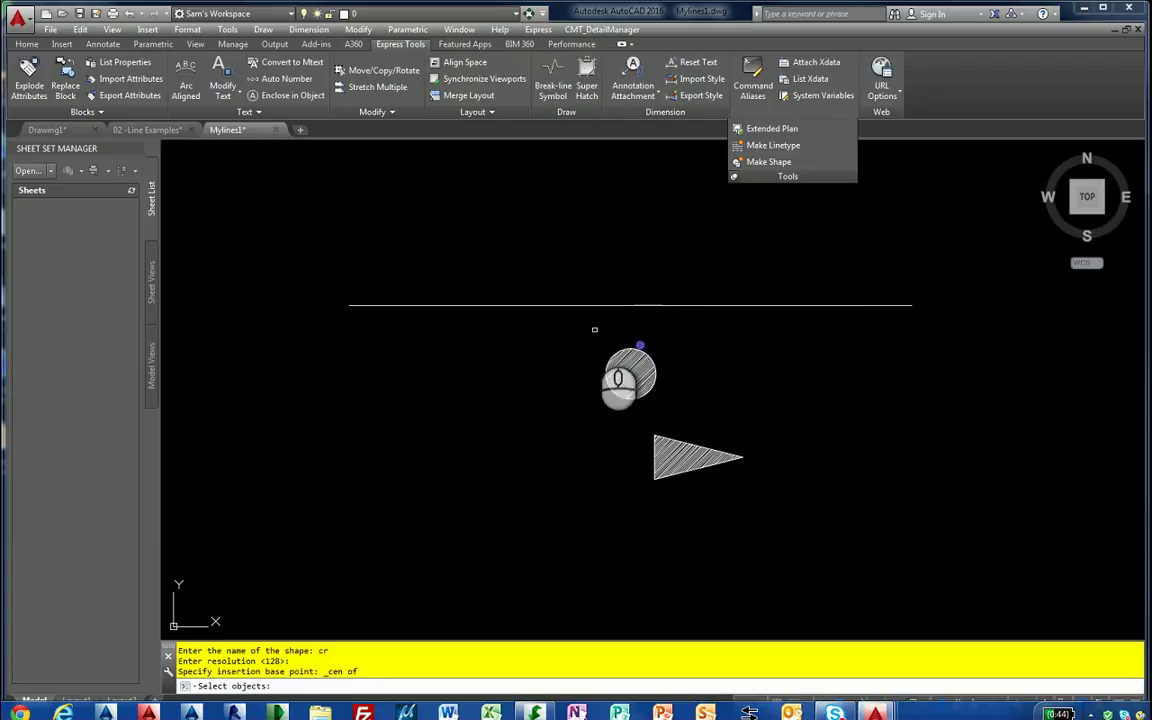
click(594, 330)
click(678, 402)
right_click(681, 384)
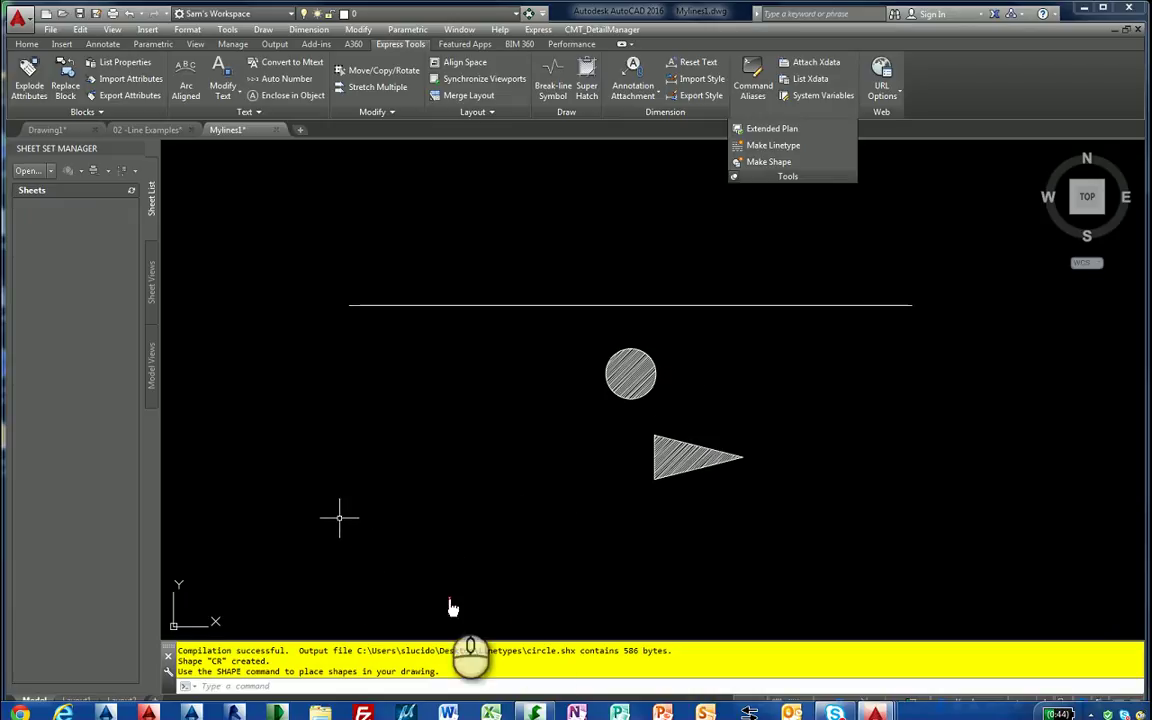
mouse_move(692, 644)
mouse_down()
mouse_move(310, 626)
mouse_move(185, 638)
mouse_move(172, 690)
mouse_up()
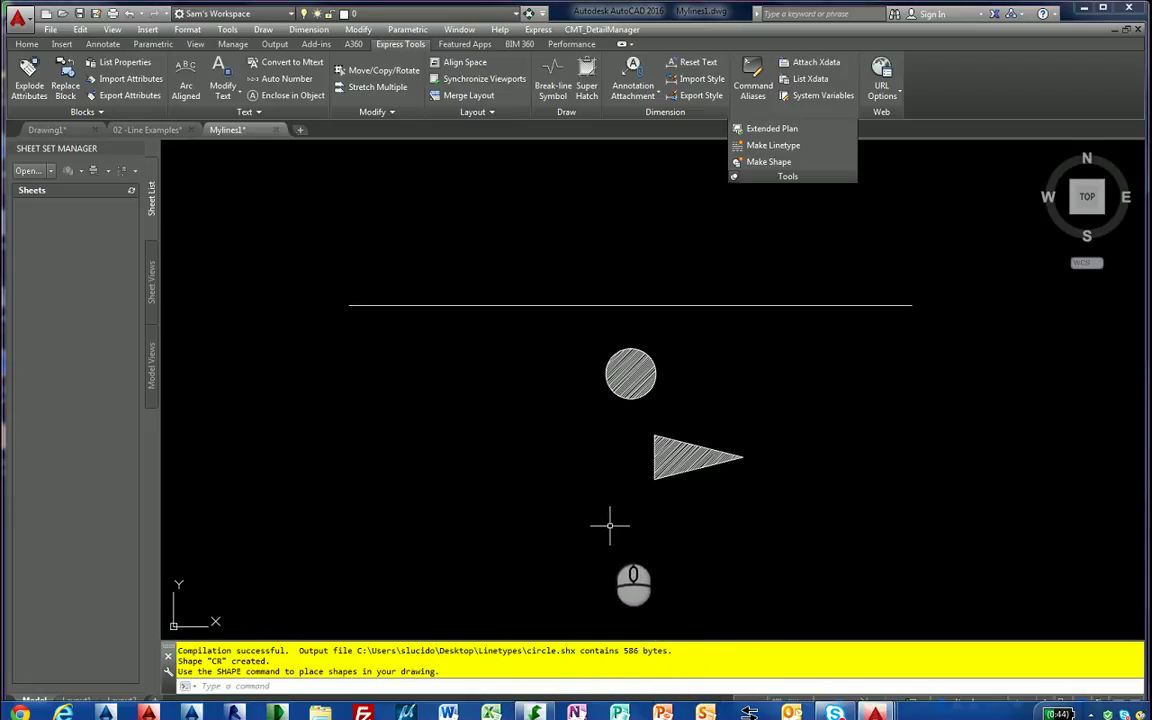
Make shape AR in arrow.shx at resolution 128, based at the triangle's tip, window-selecting the triangle
click(768, 161)
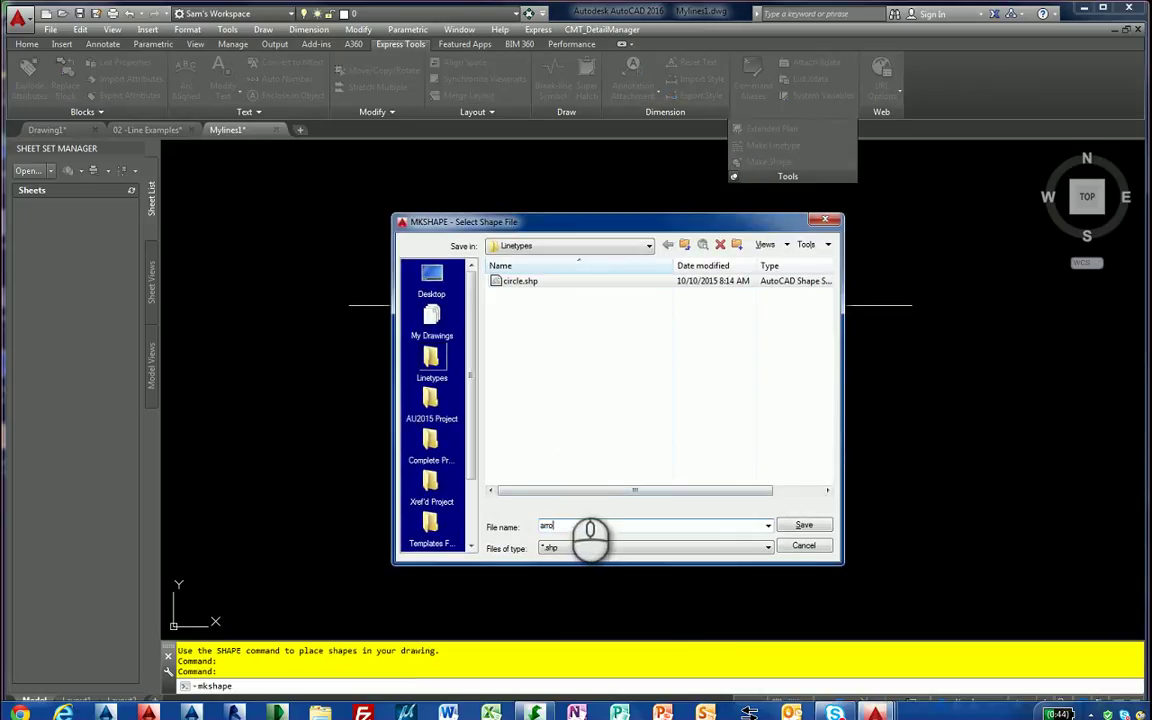
key(Return)
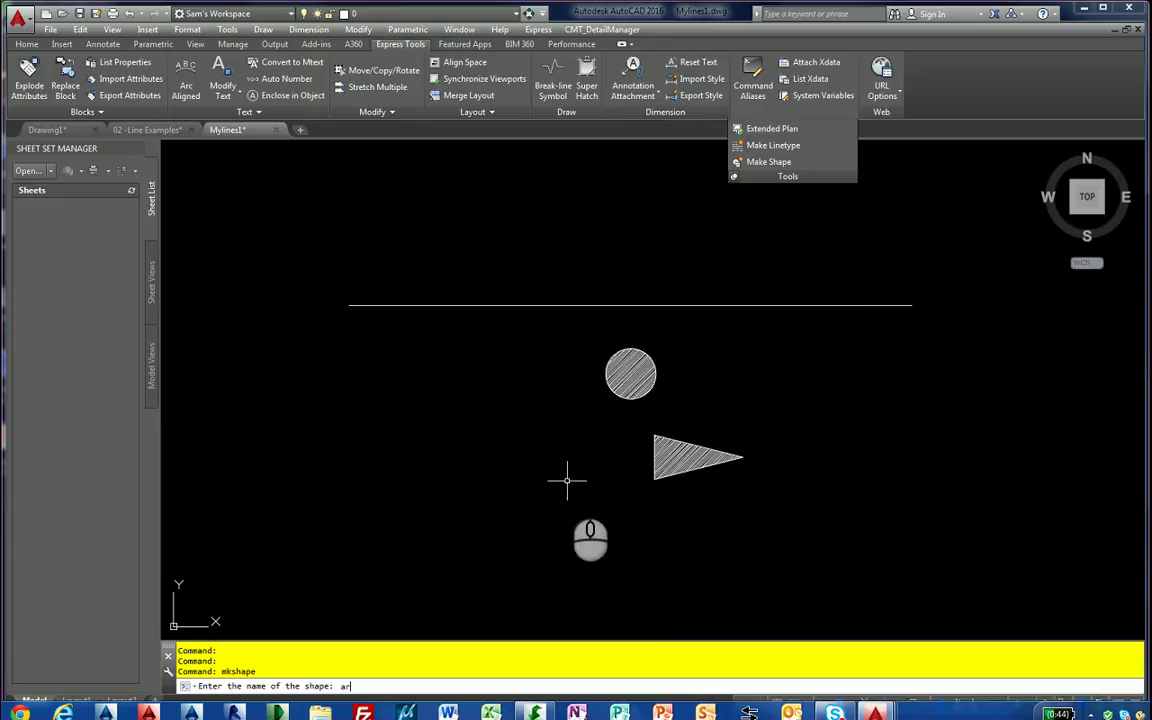
key(Return)
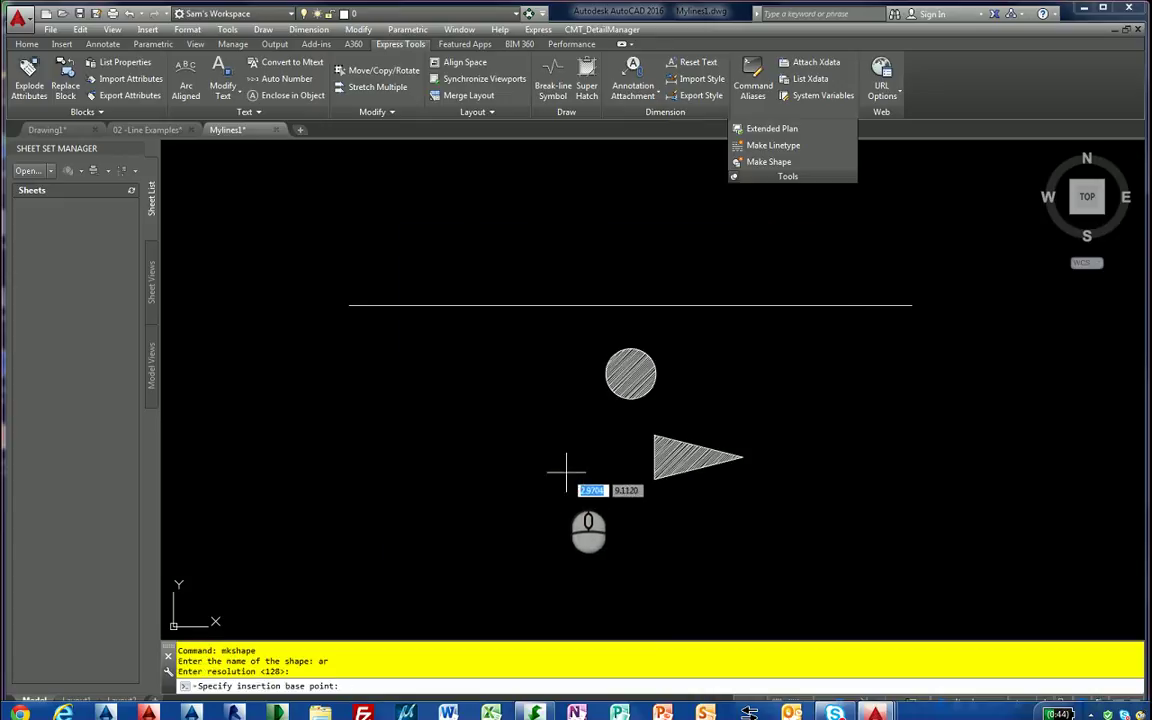
shift+right_click(565, 470)
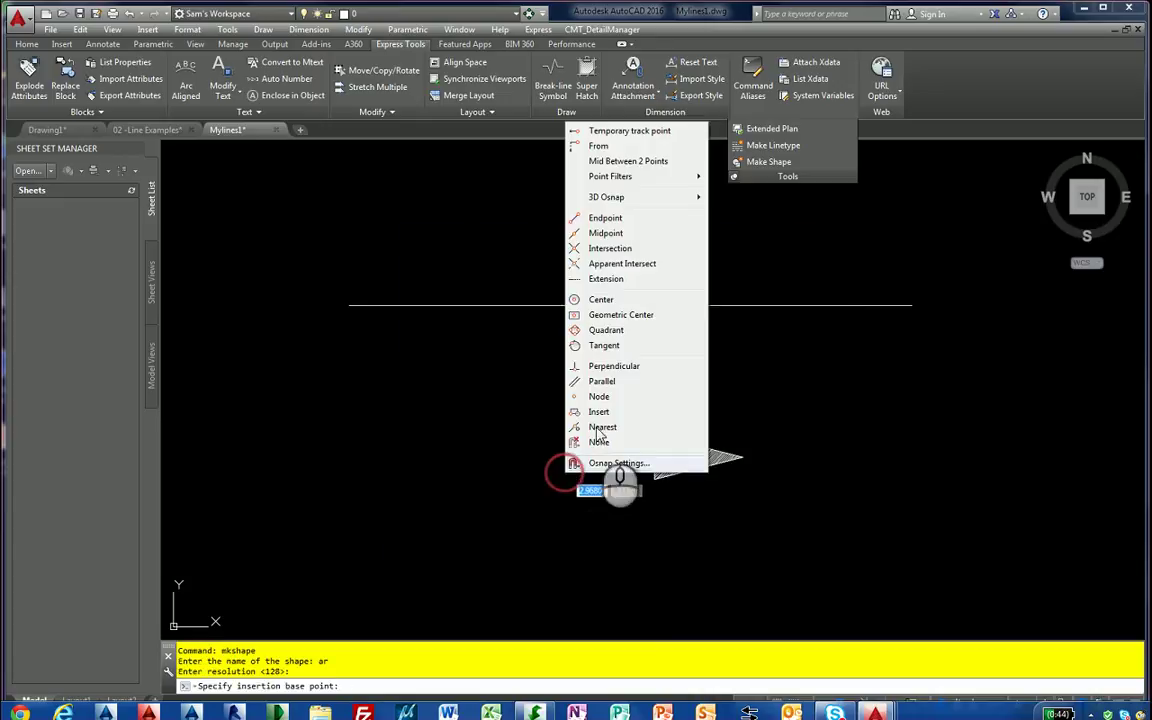
click(608, 218)
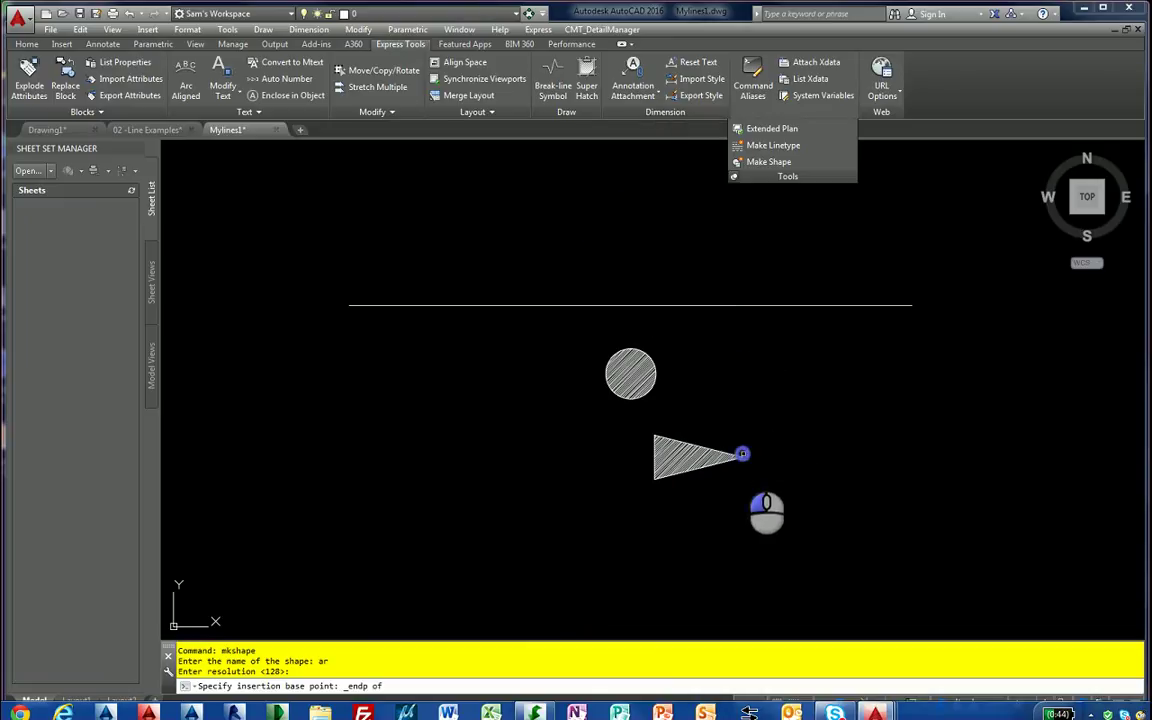
click(742, 457)
click(638, 427)
click(764, 496)
right_click(764, 463)
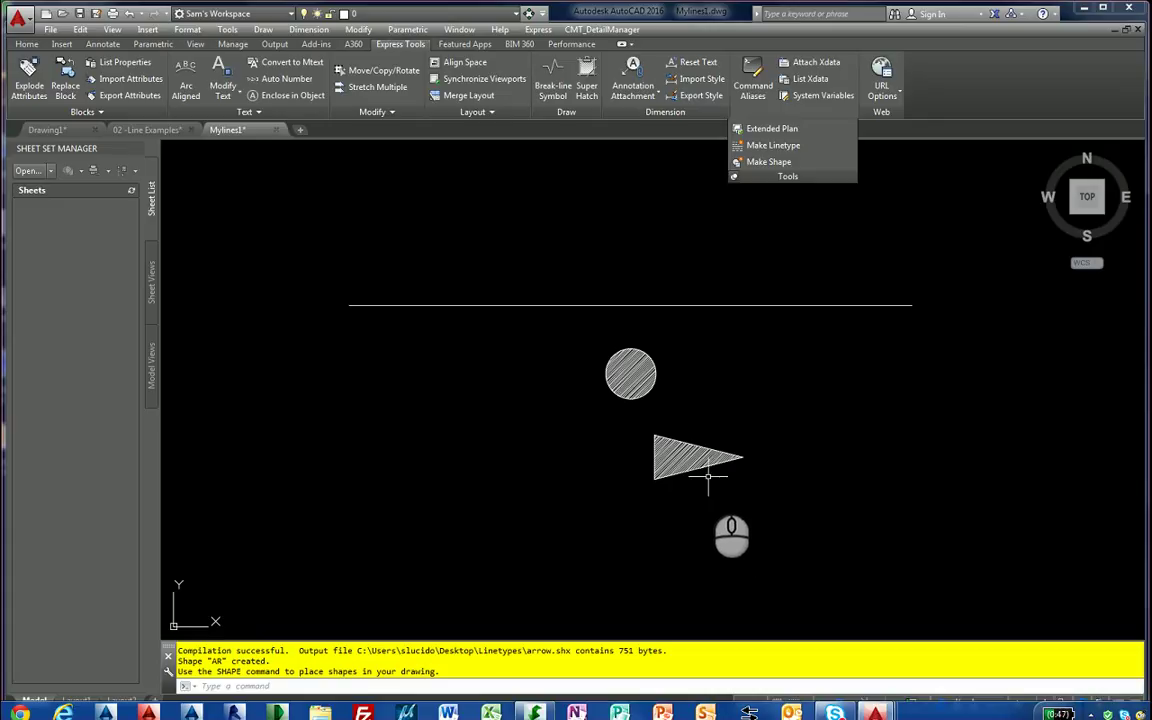
Erase the original circle and triangle drawings with a window selection
text(e)
key(Return)
click(727, 478)
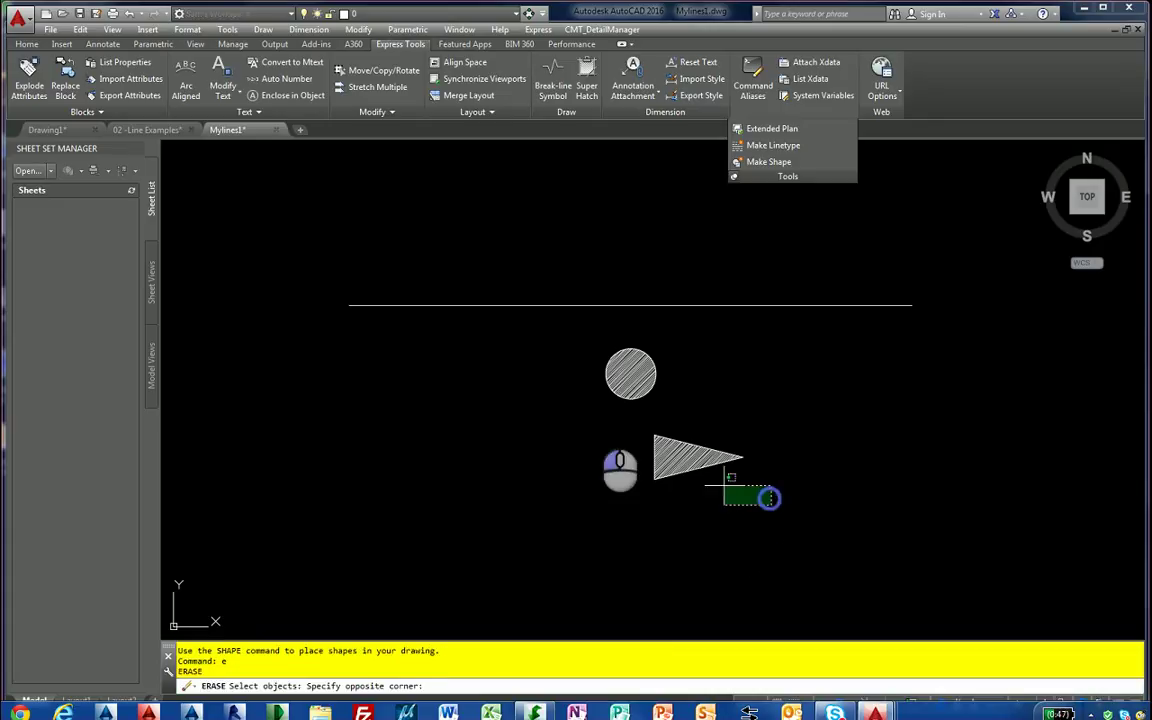
click(550, 352)
key(Return)
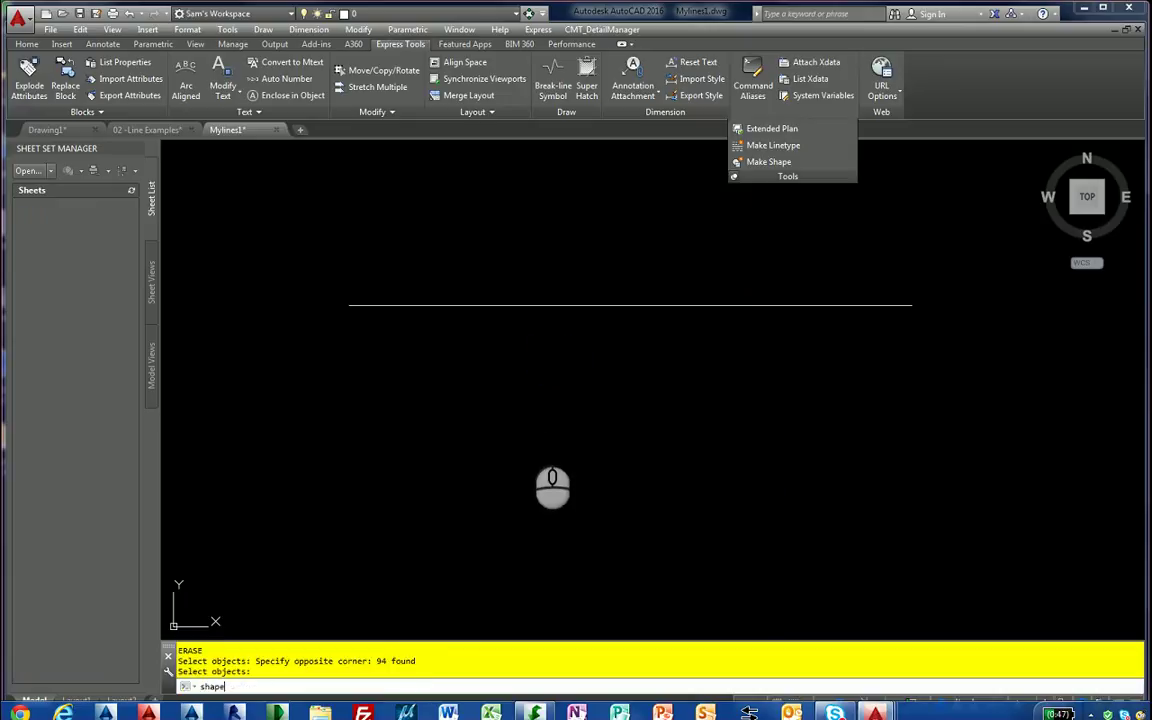
List all loaded shapes with SHAPE ? and close the listing
text(shape)
key(Return)
text(?)
key(Return)
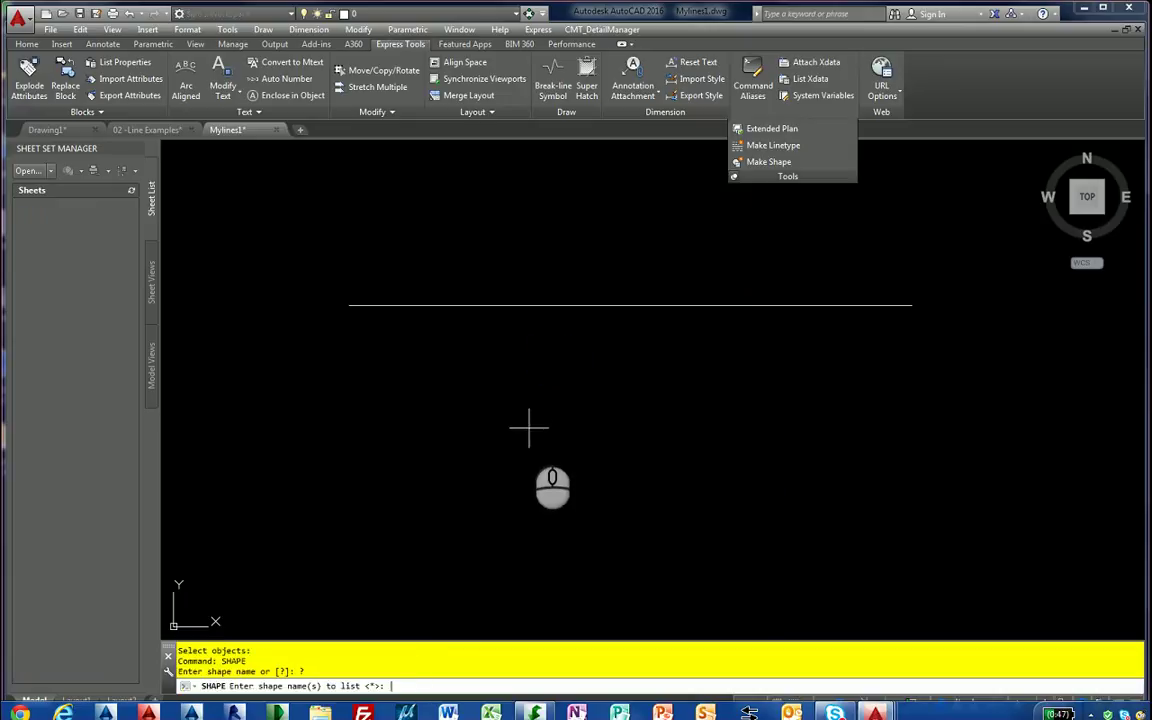
key(Return)
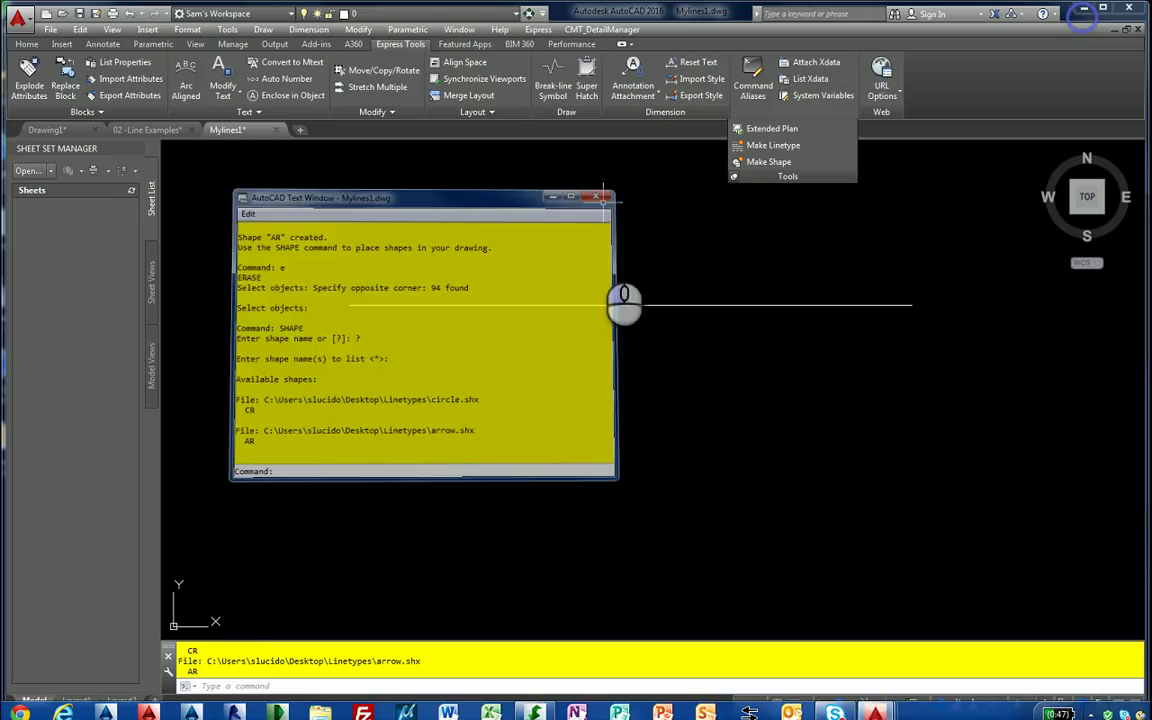
key(F2)
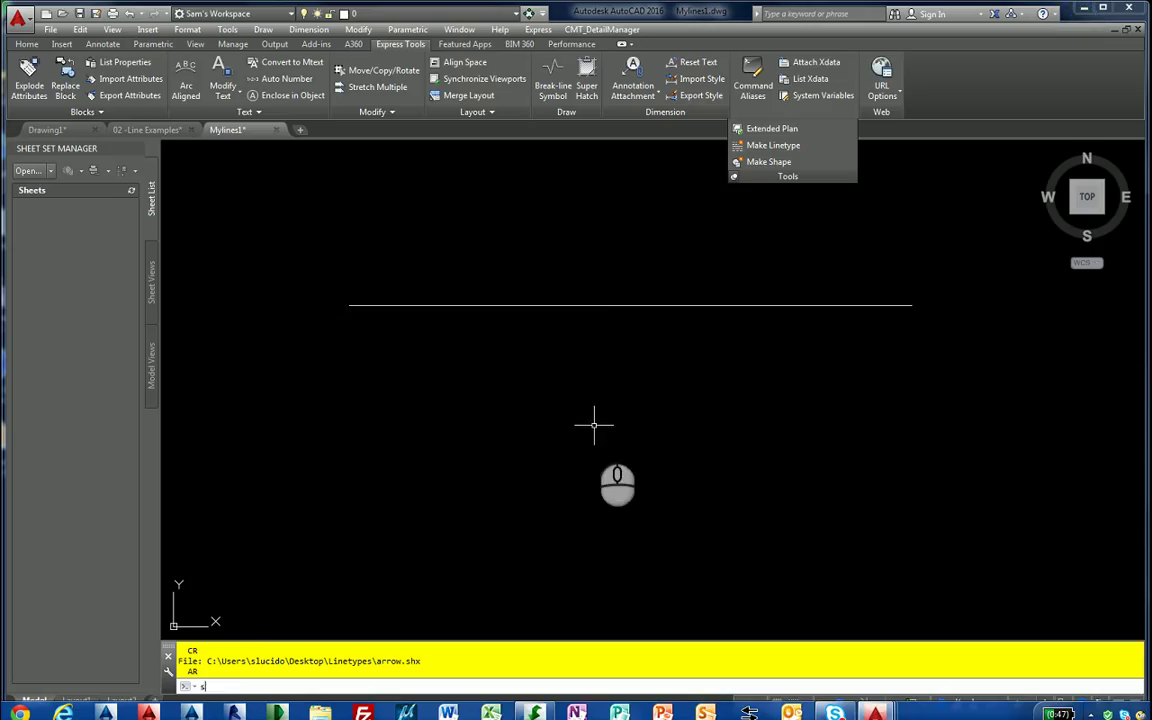
Insert the CR circle shape at the line's midpoint with height 1
text(shape)
key(Return)
text(cr)
key(Return)
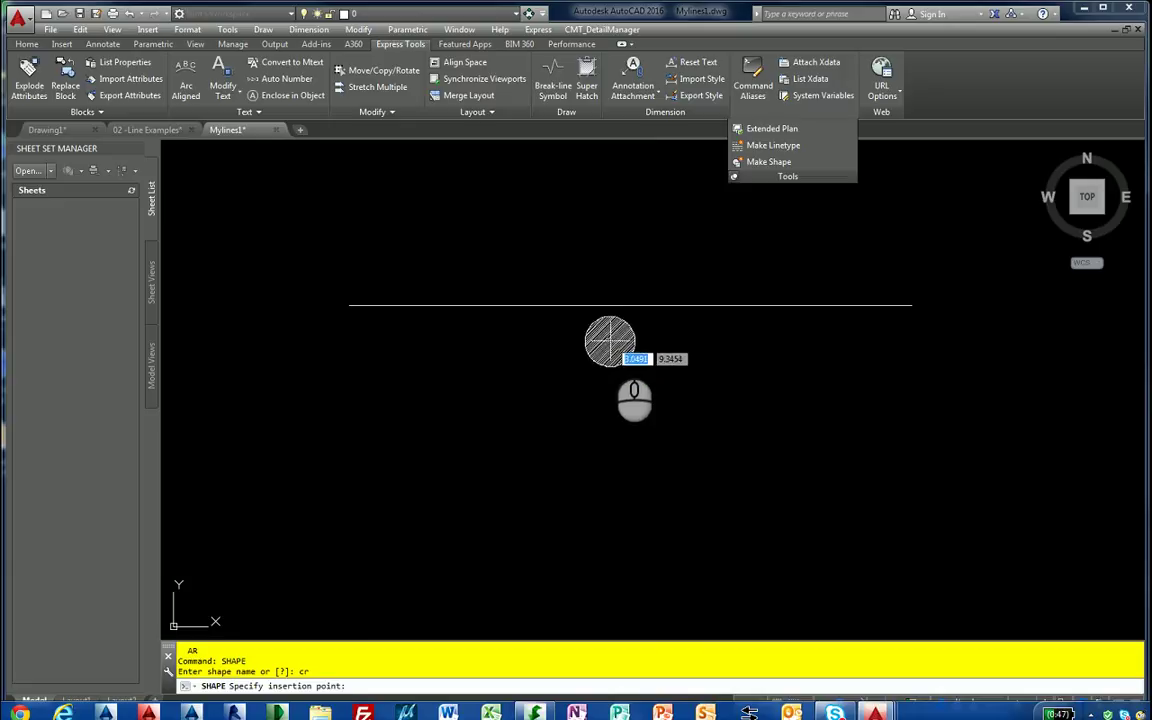
key(Return)
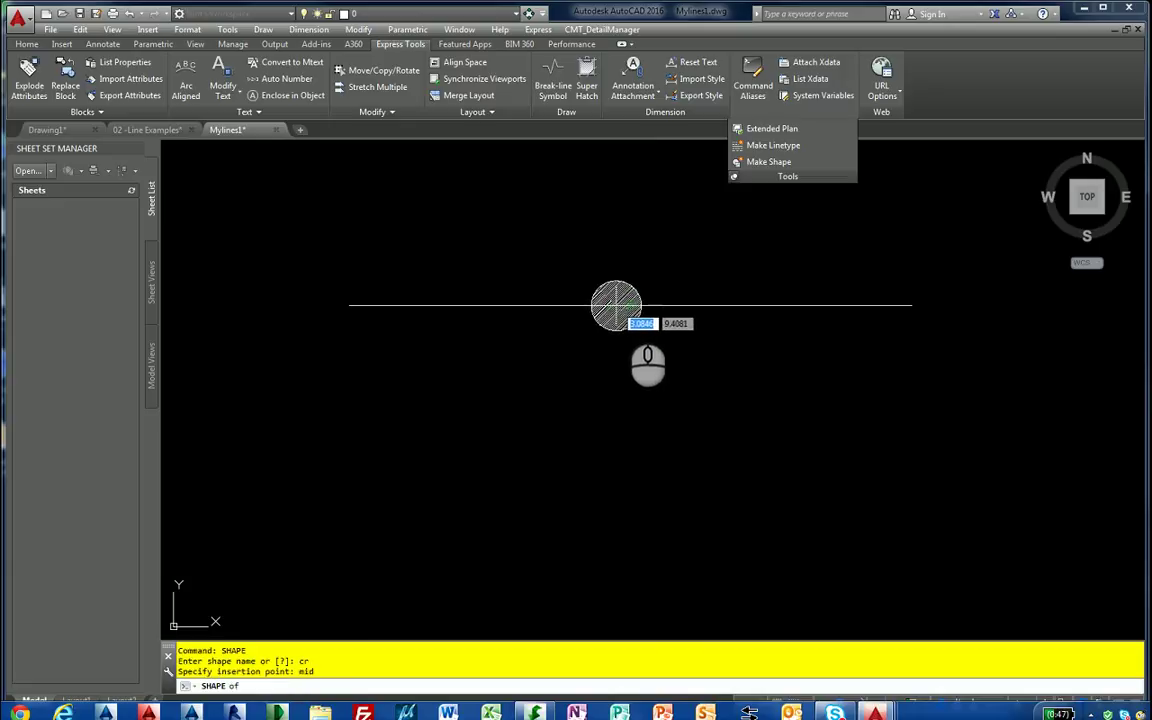
click(630, 305)
key(Return)
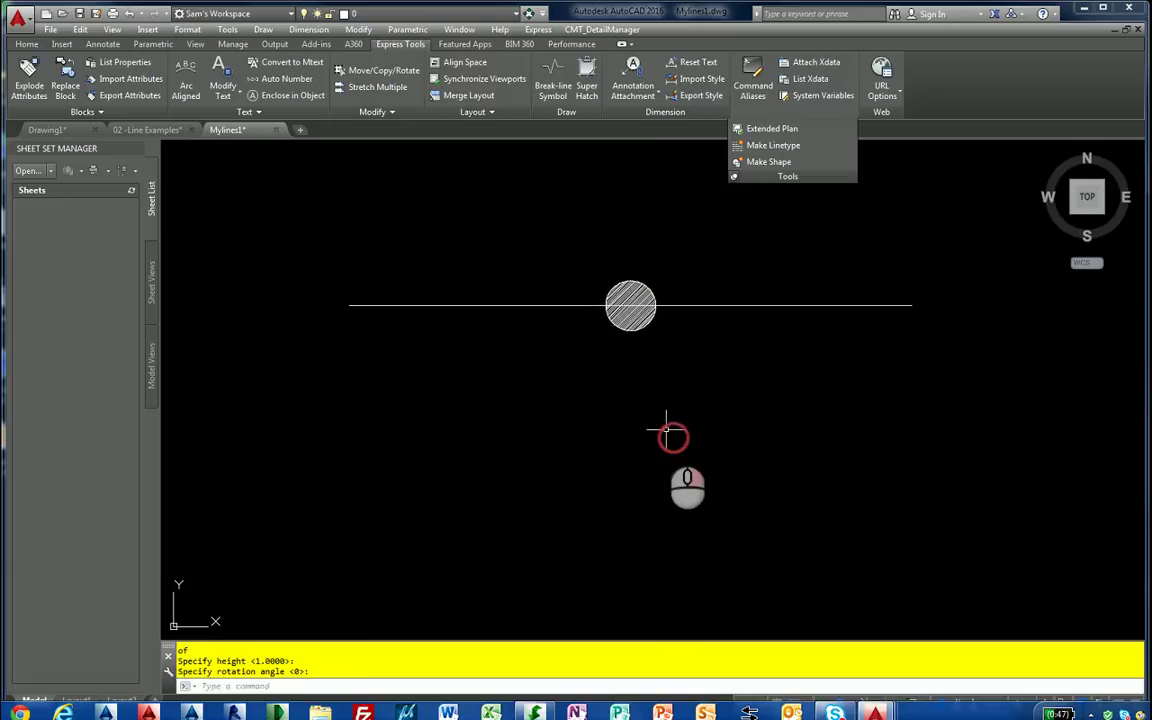
Insert the AR arrow shape on the line with Nearest snap, height 1, rotation 0
text(shape)
key(Return)
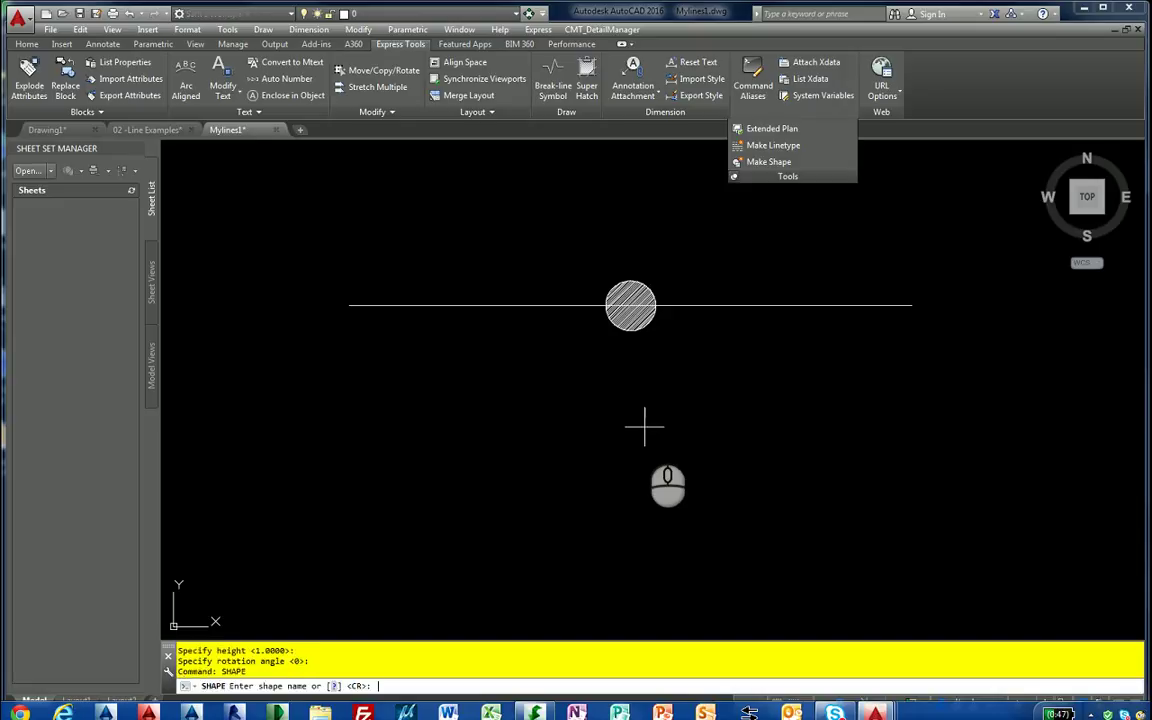
text(ar)
key(Return)
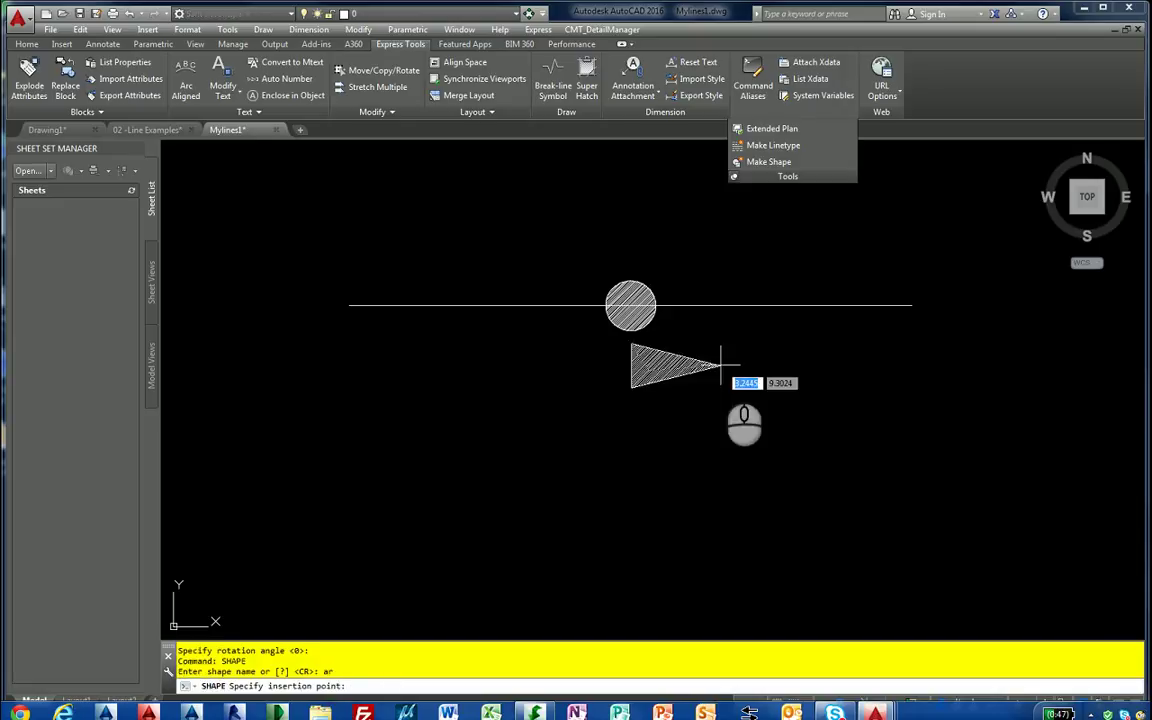
text(n)
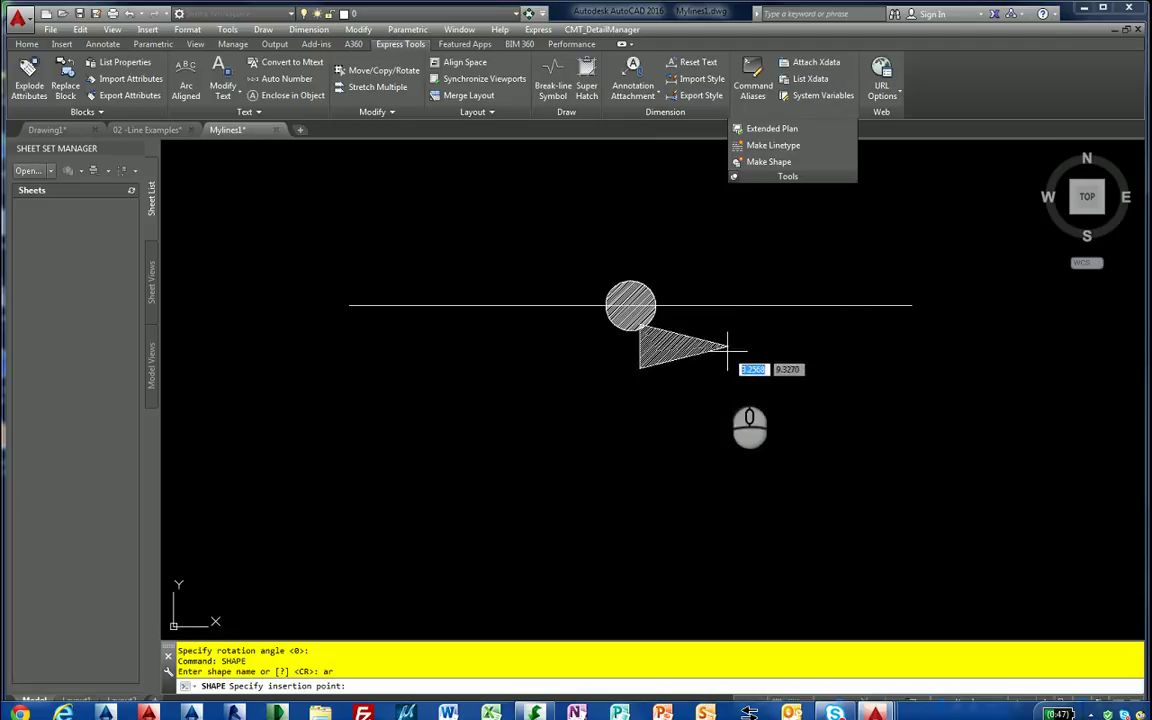
shift+right_click(737, 344)
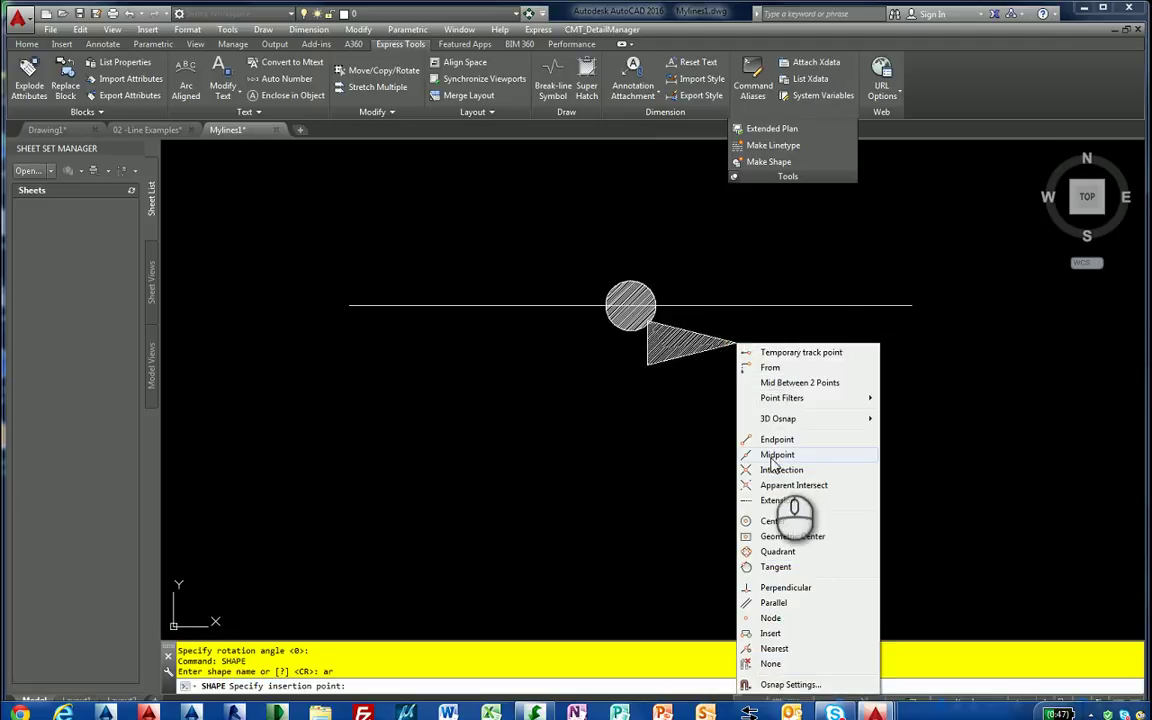
click(775, 651)
click(780, 312)
right_click(752, 322)
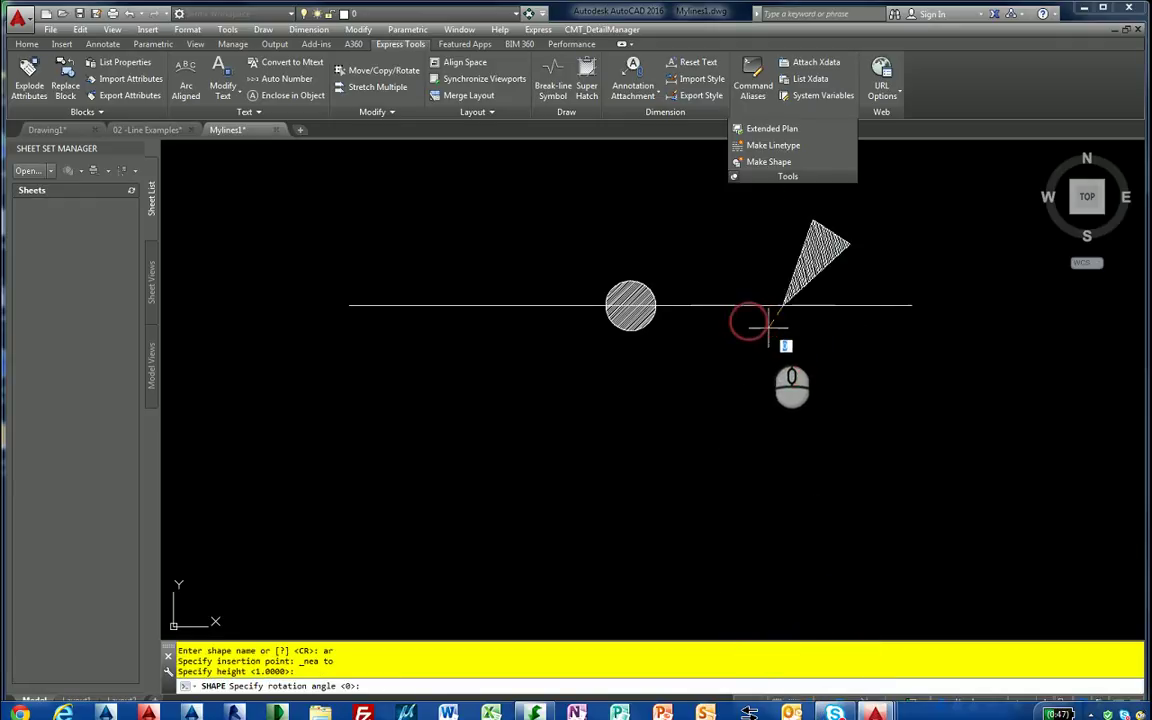
scroll(655, 340, up, 3)
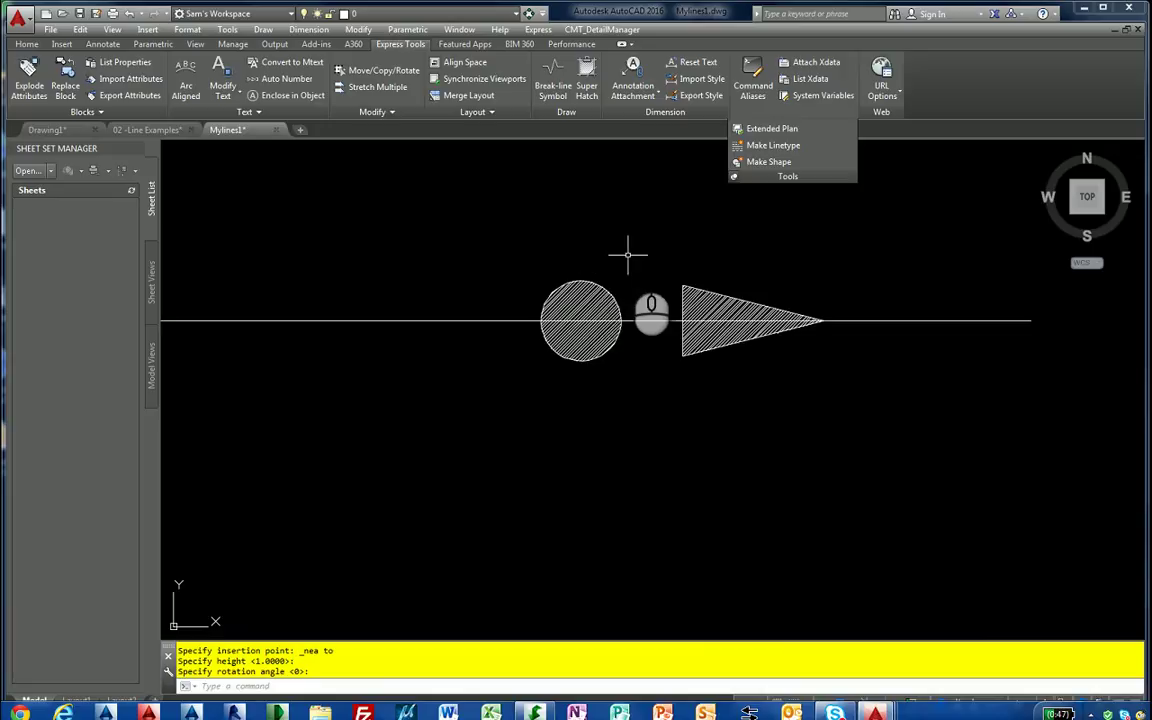
Move the arrow shape horizontally to sit left of the circle on the line
text(m)
key(Return)
click(690, 290)
key(Return)
click(722, 285)
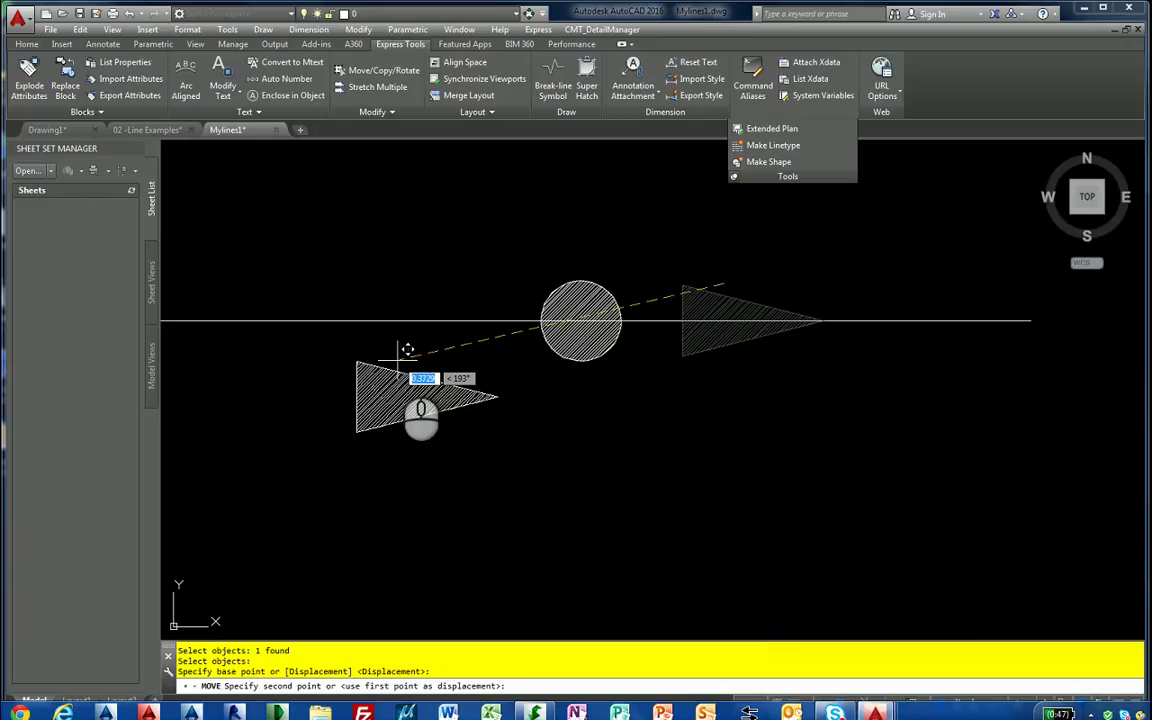
key(F8)
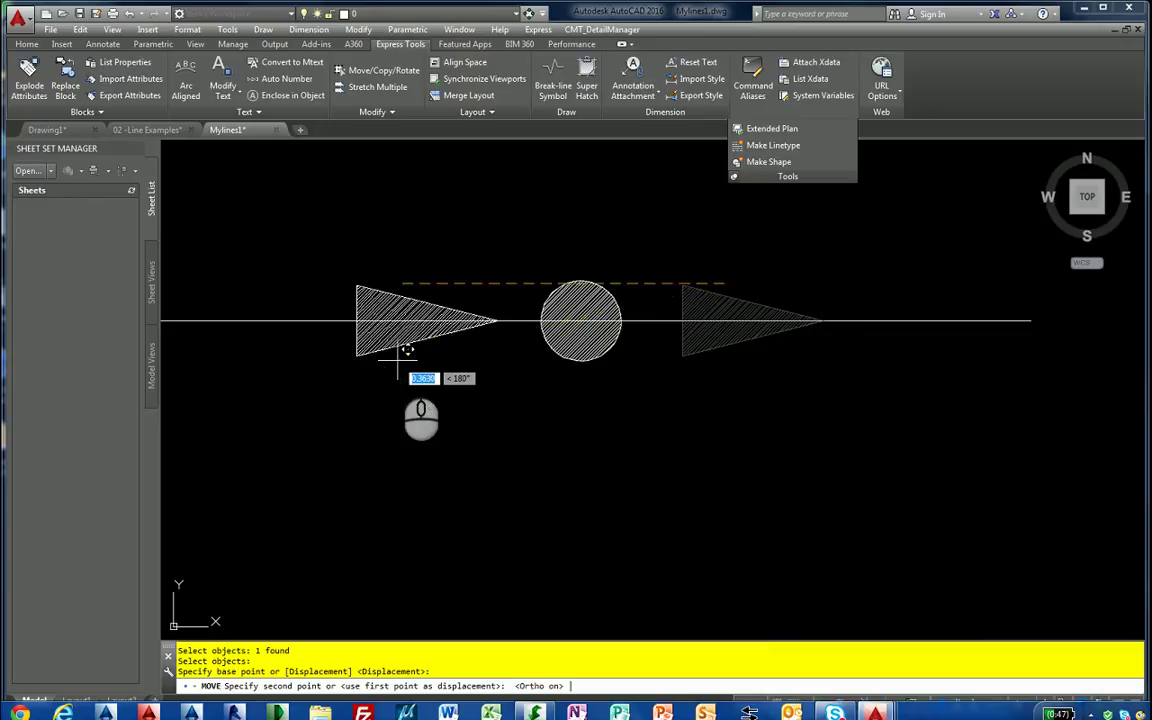
click(329, 342)
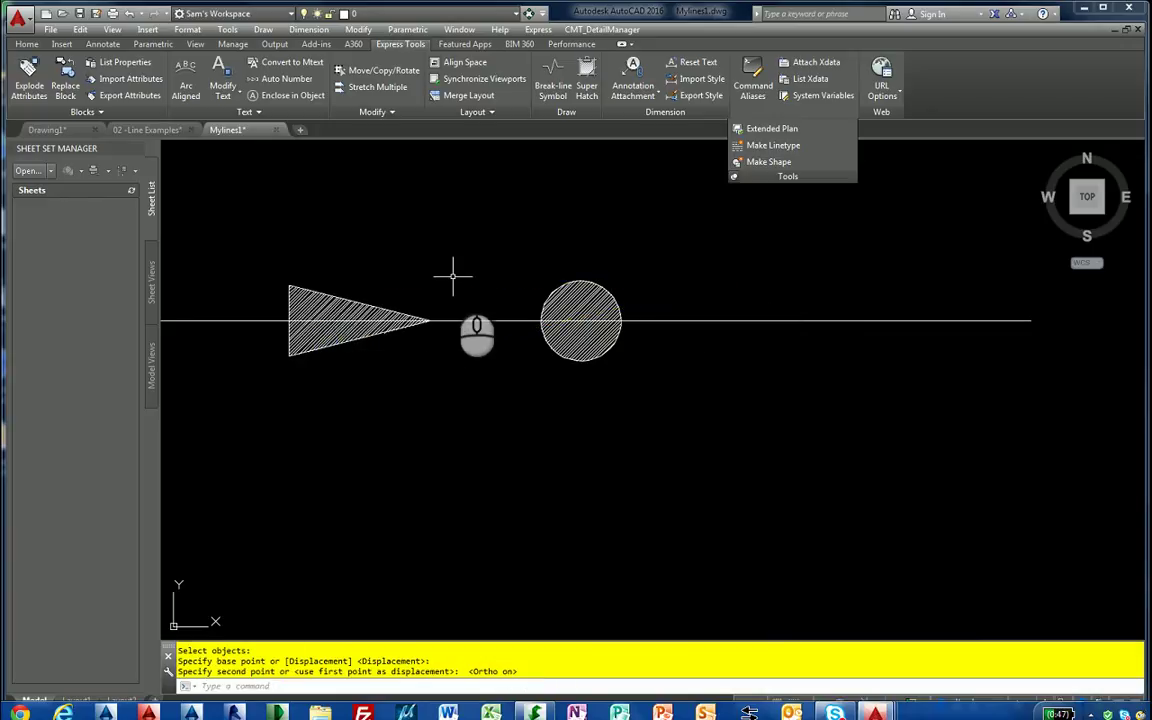
Start scaling the circle about its centre, then cancel and clear the selection
text(scal)
key(Return)
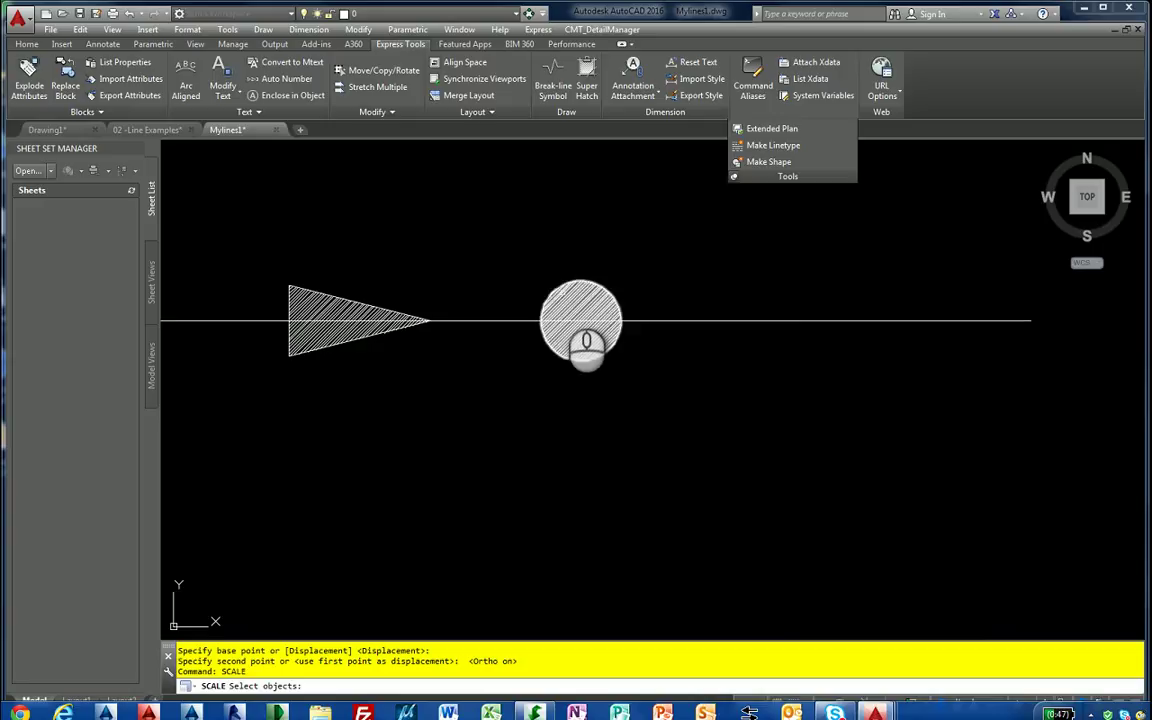
click(557, 289)
key(Return)
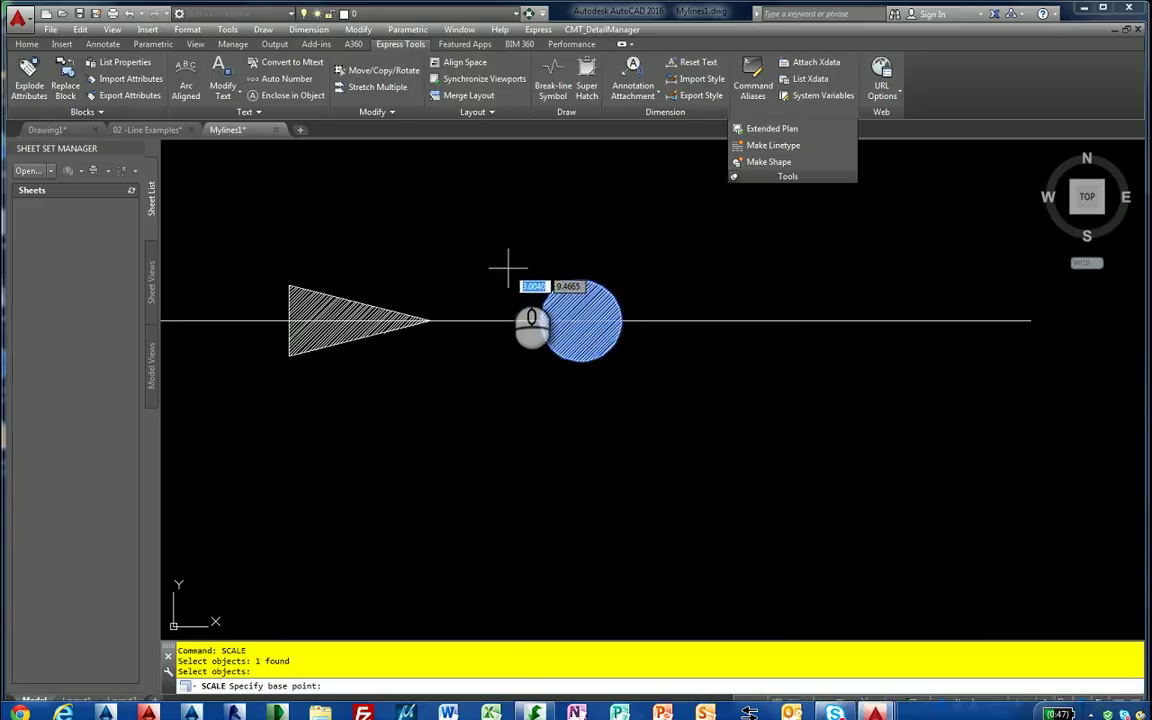
shift+right_click(507, 267)
click(532, 446)
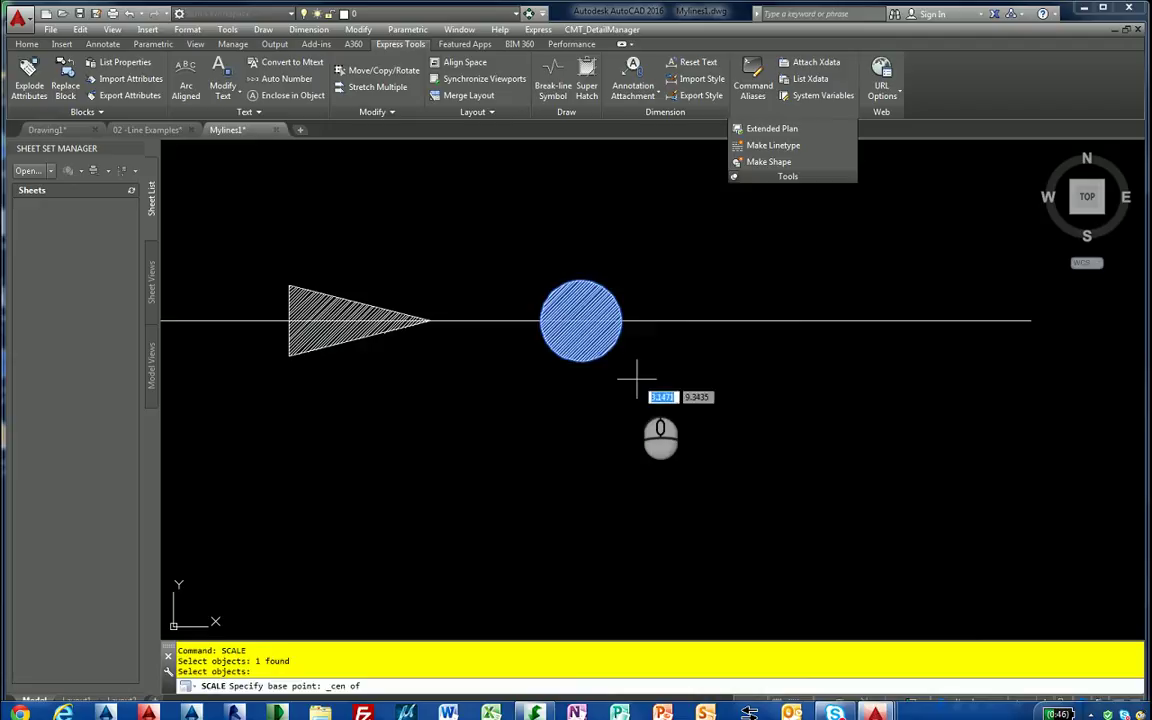
key(Escape)
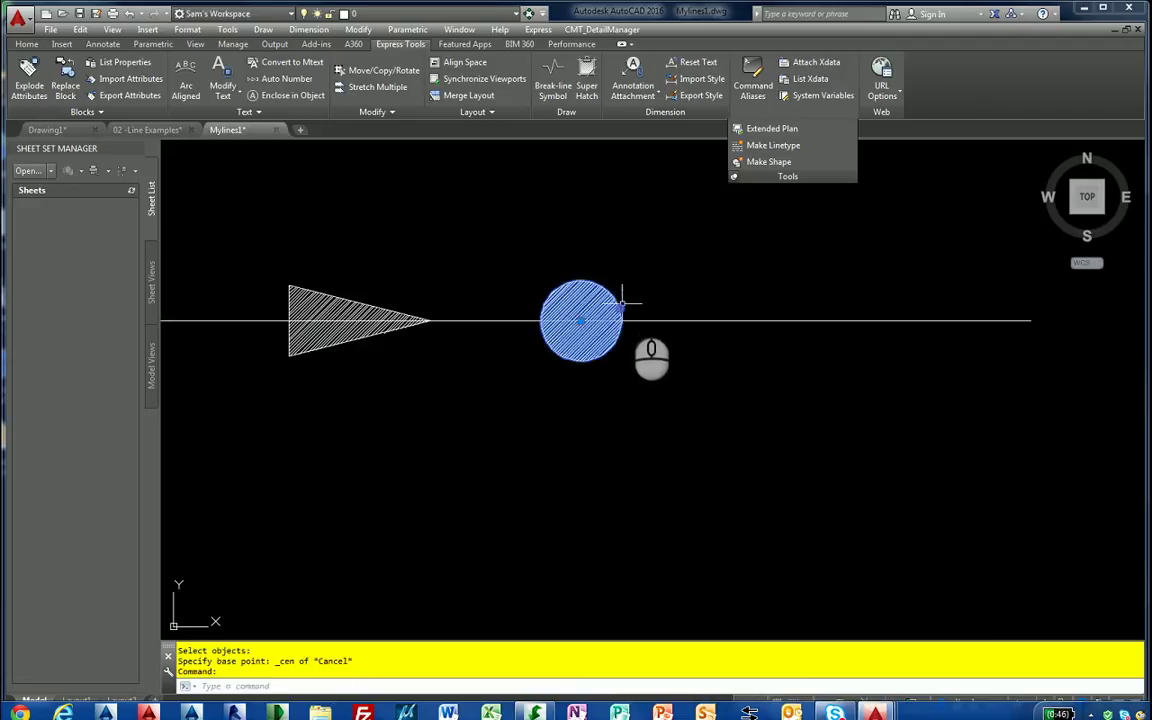
key(Escape)
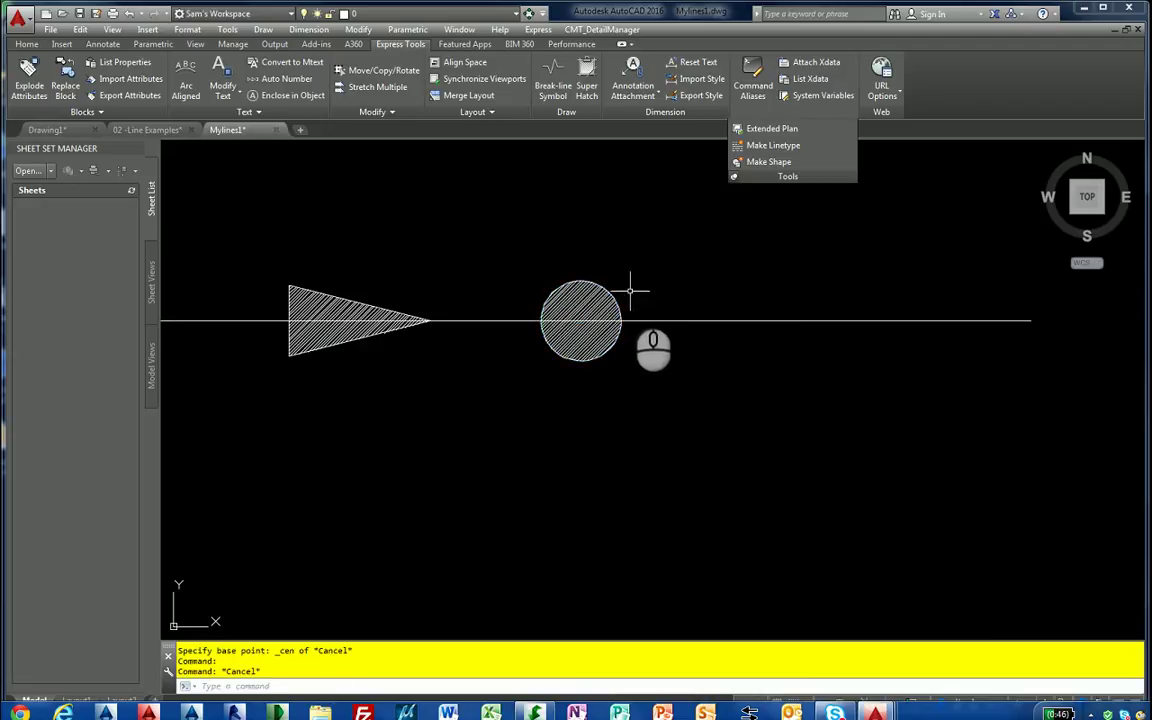
Scale the window-selected circle by 0.5 with its centre as base point via MID
text(sc)
key(Return)
click(626, 292)
click(601, 301)
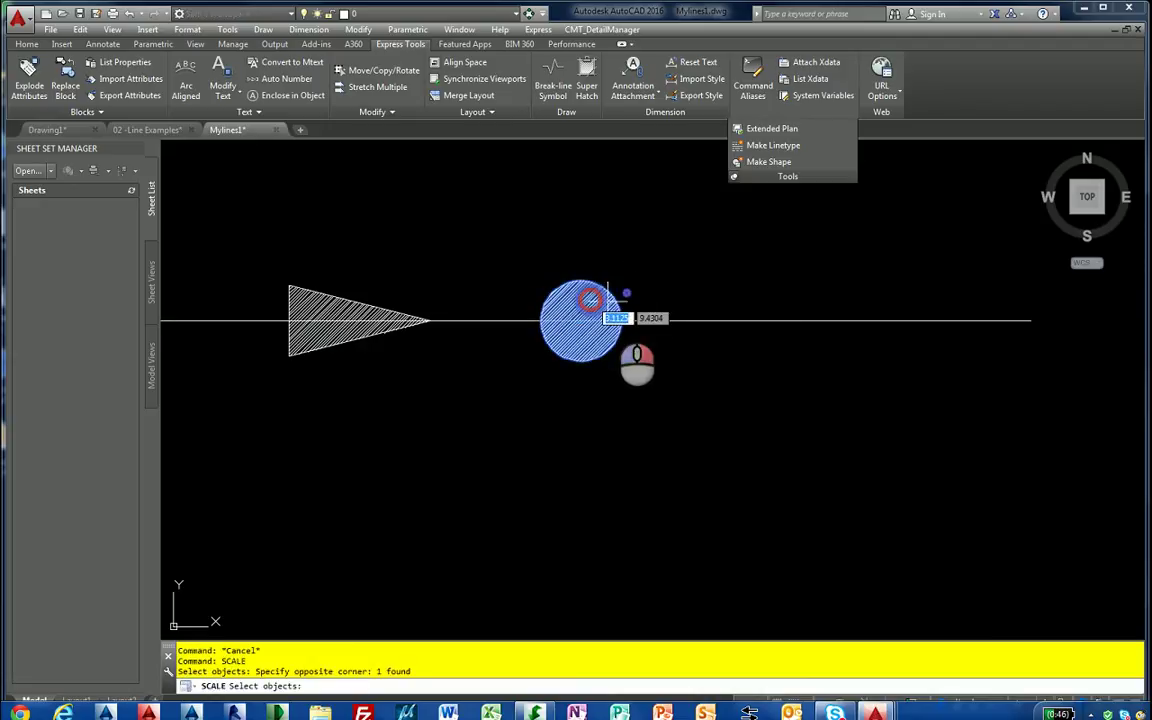
key(Return)
text(mid)
key(Return)
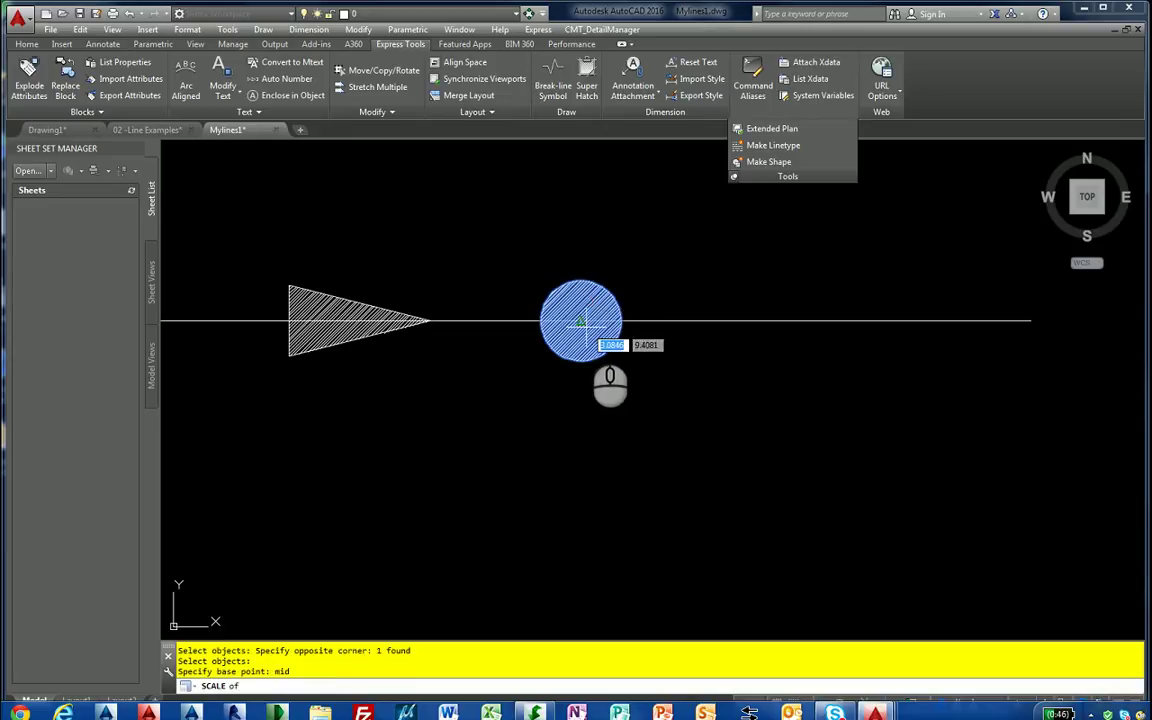
click(589, 320)
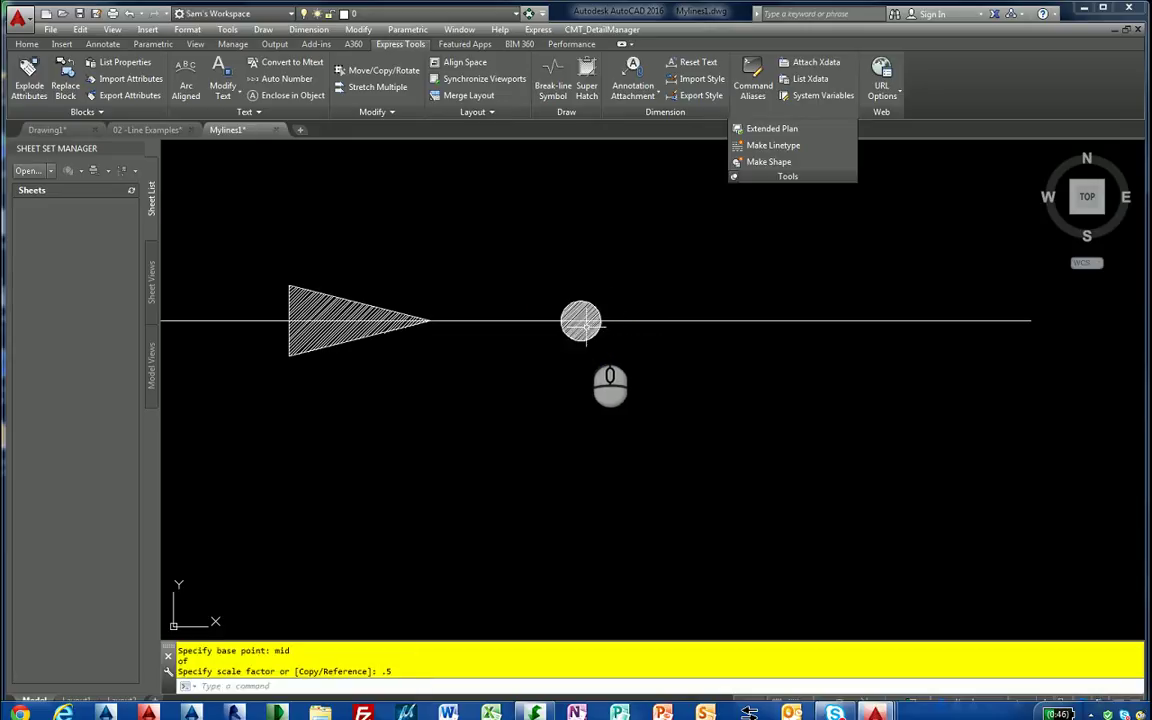
Move the small circle to just past the arrow tip
key(Escape)
key(Escape)
text(m)
key(Return)
click(524, 292)
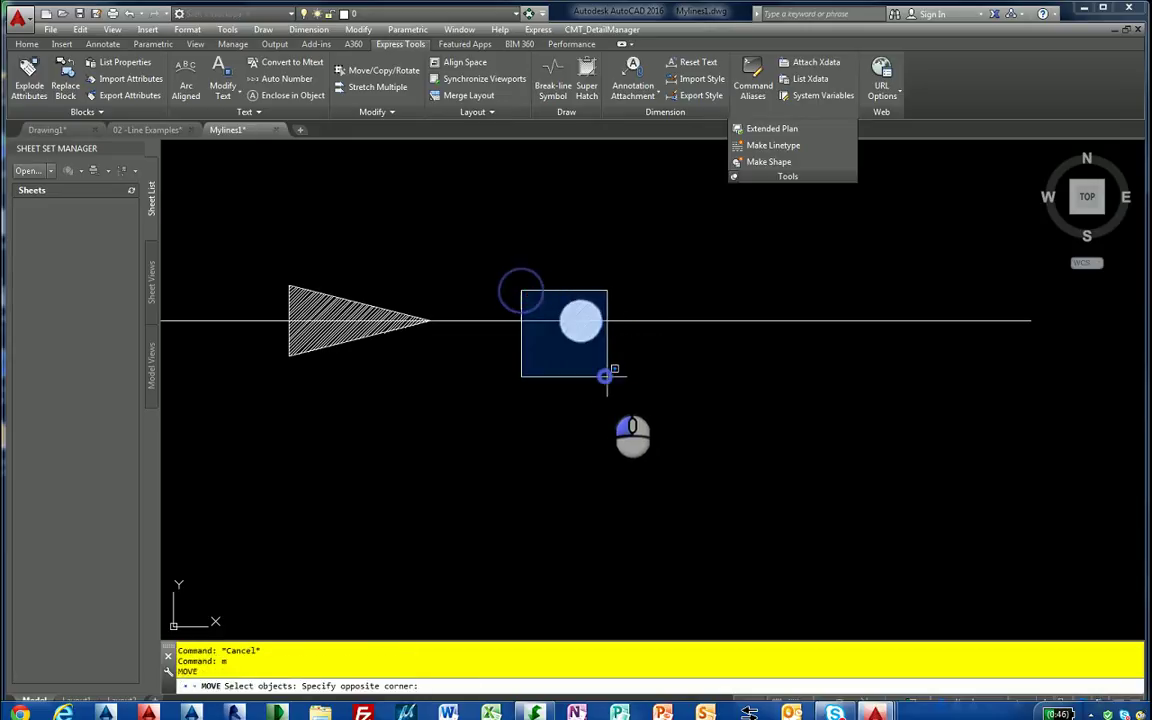
click(607, 373)
key(Return)
click(613, 378)
click(514, 381)
middle_drag(461, 248, 545, 274)
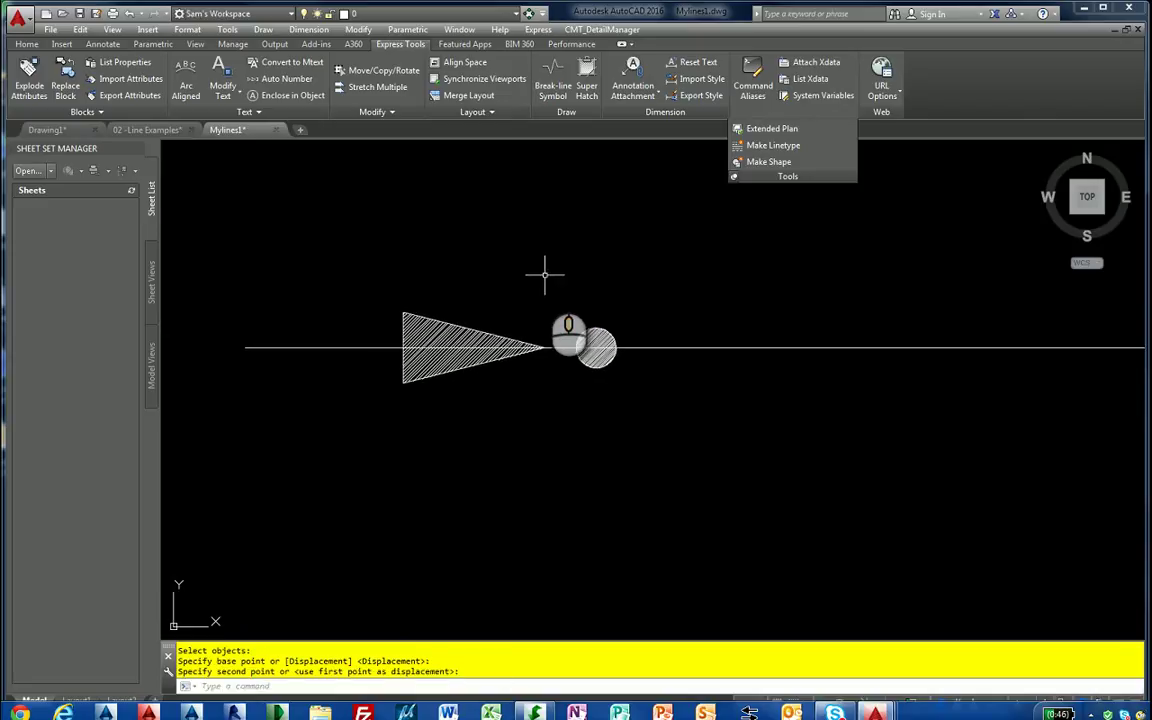
Copy the circle to the right to form a row of three dots
text(copy)
key(Return)
click(544, 274)
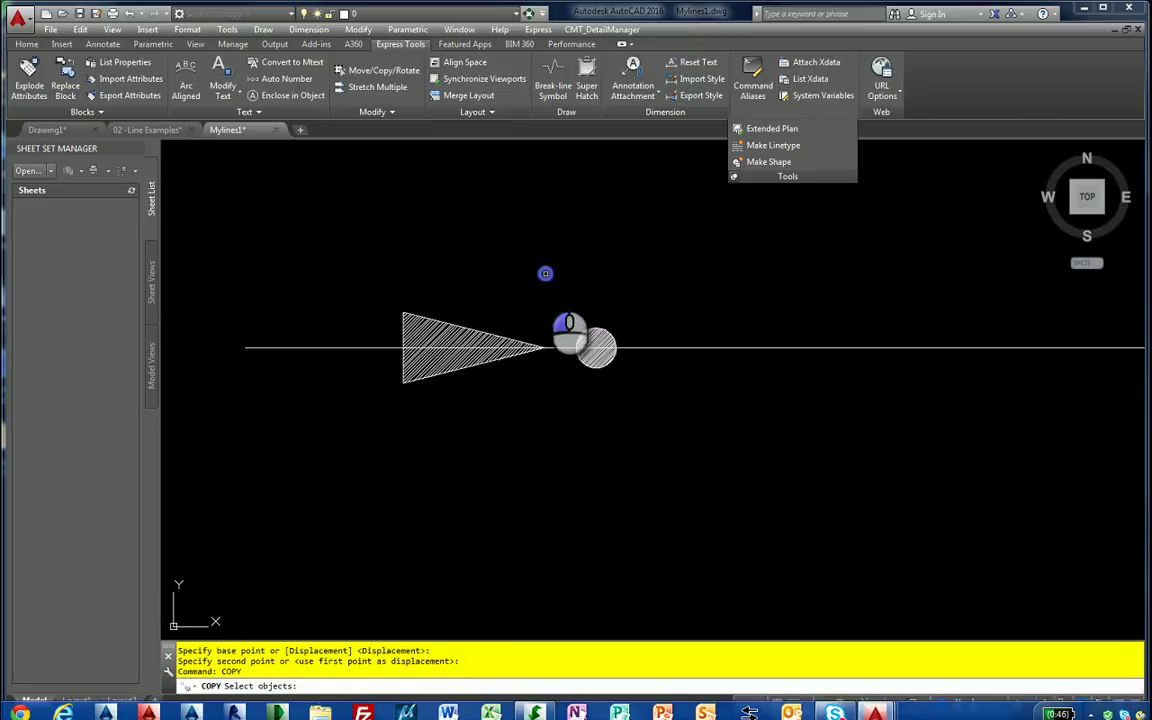
click(679, 411)
right_click(687, 425)
click(609, 411)
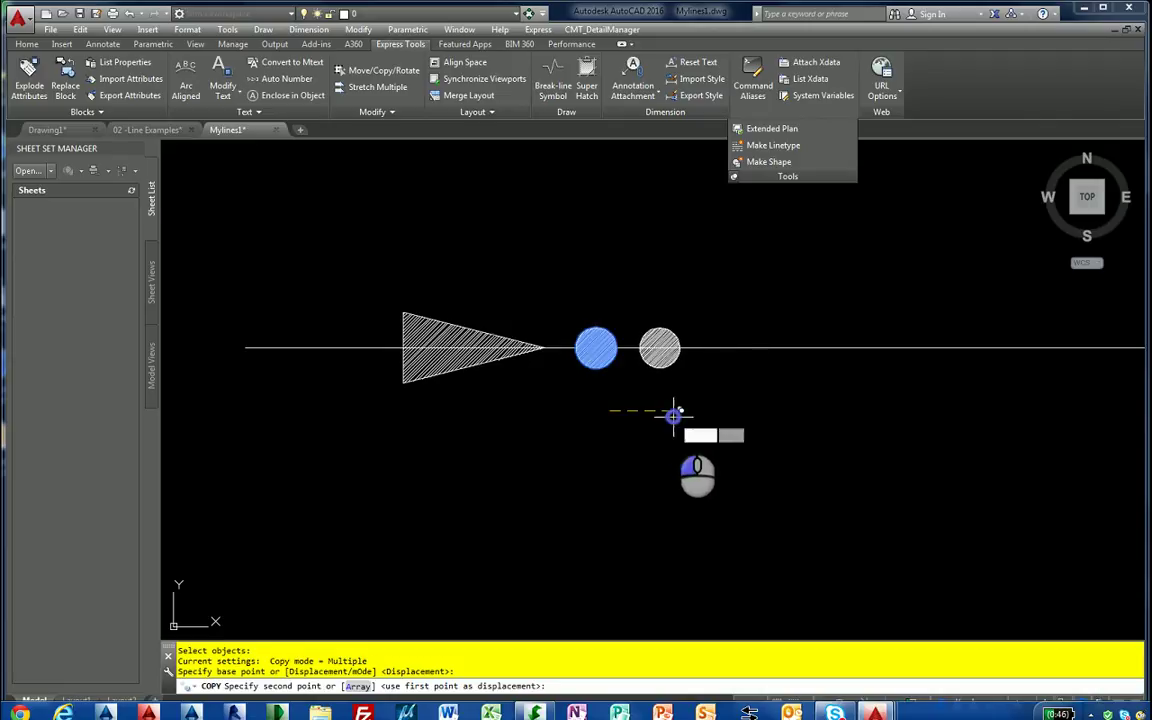
click(728, 411)
Shift the arrow and three dots together to the right along the line
right_click(731, 415)
scroll(640, 414, down, 2)
mouse_move(643, 416)
middle_down()
mouse_move(506, 406)
mouse_move(519, 406)
middle_up()
text(m)
key(Return)
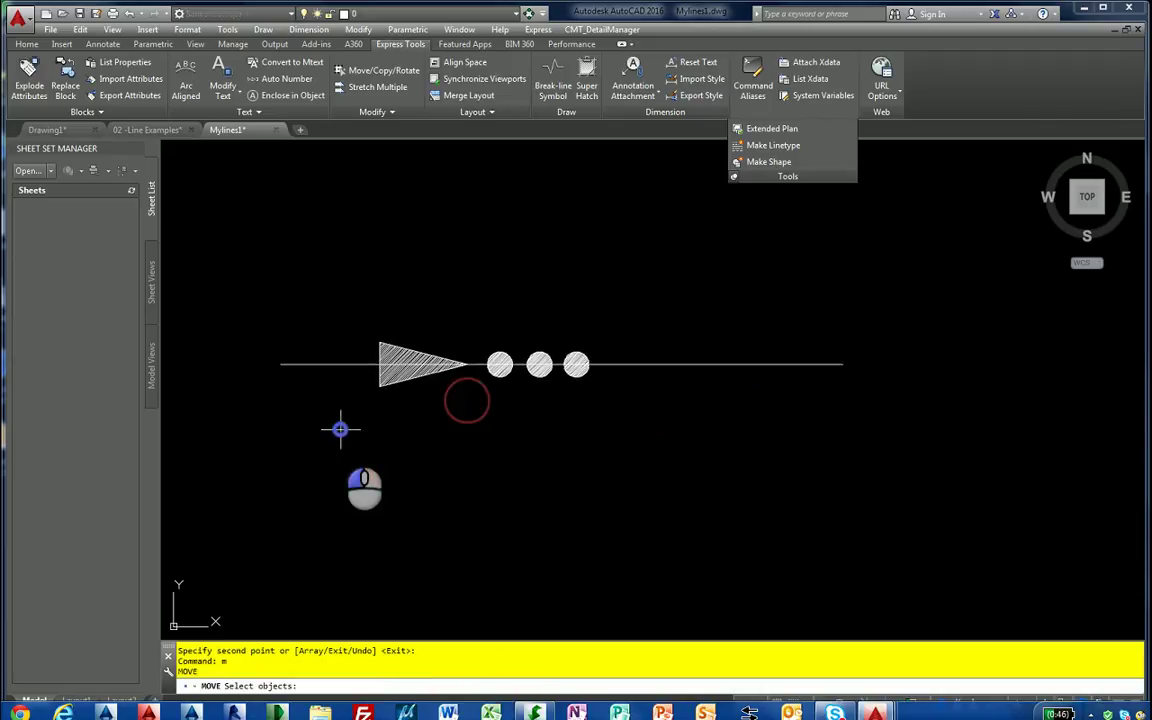
click(339, 428)
click(604, 316)
right_click(470, 470)
click(455, 437)
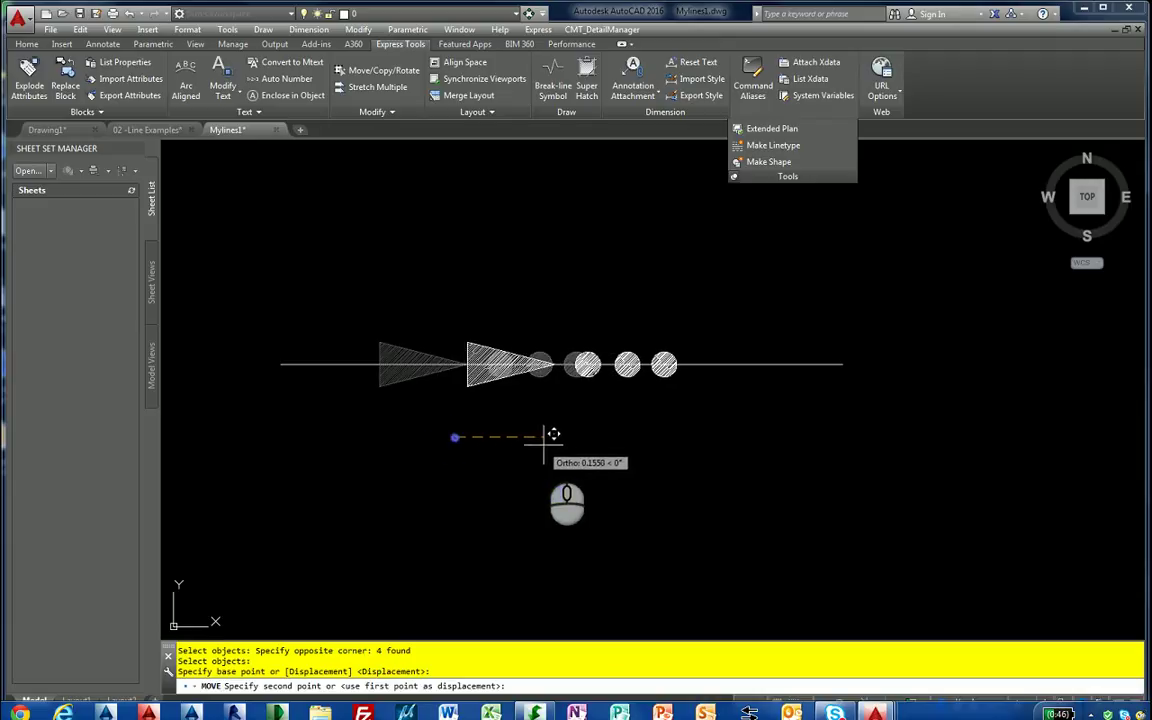
click(522, 437)
Reposition the triangle alone against the dots, then end the move
right_click(367, 293)
key(Escape)
key(Escape)
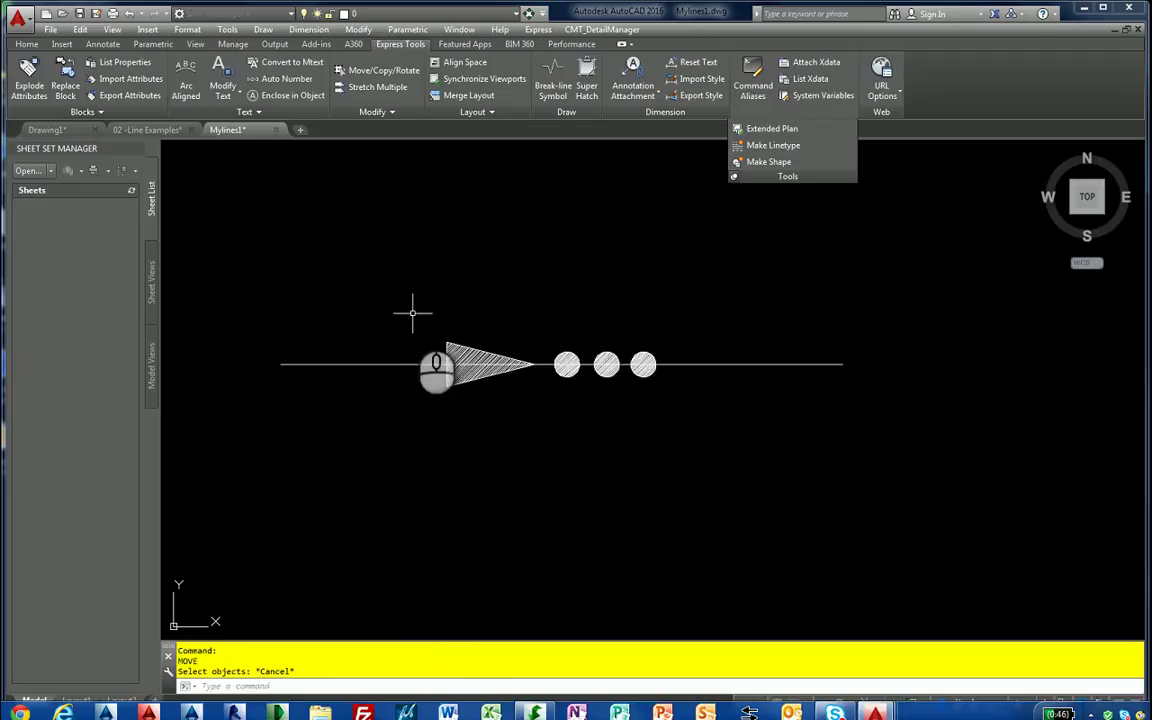
right_click(406, 306)
click(406, 306)
click(556, 432)
right_click(556, 432)
click(554, 430)
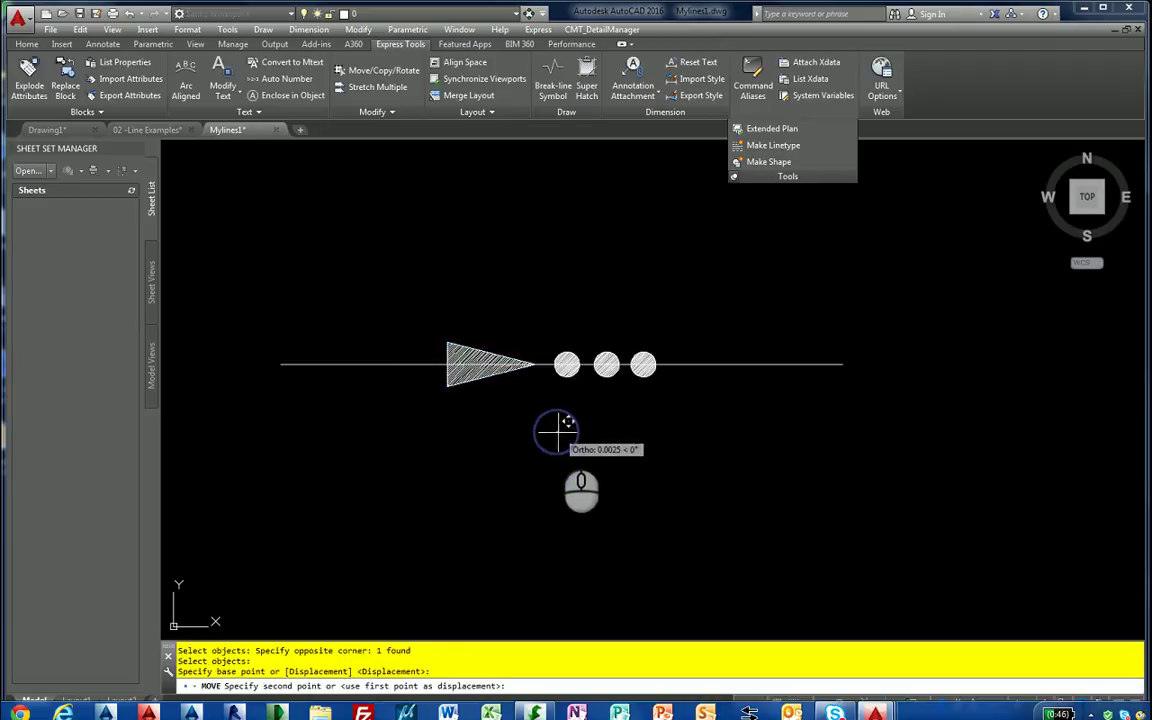
key(Escape)
key(Escape)
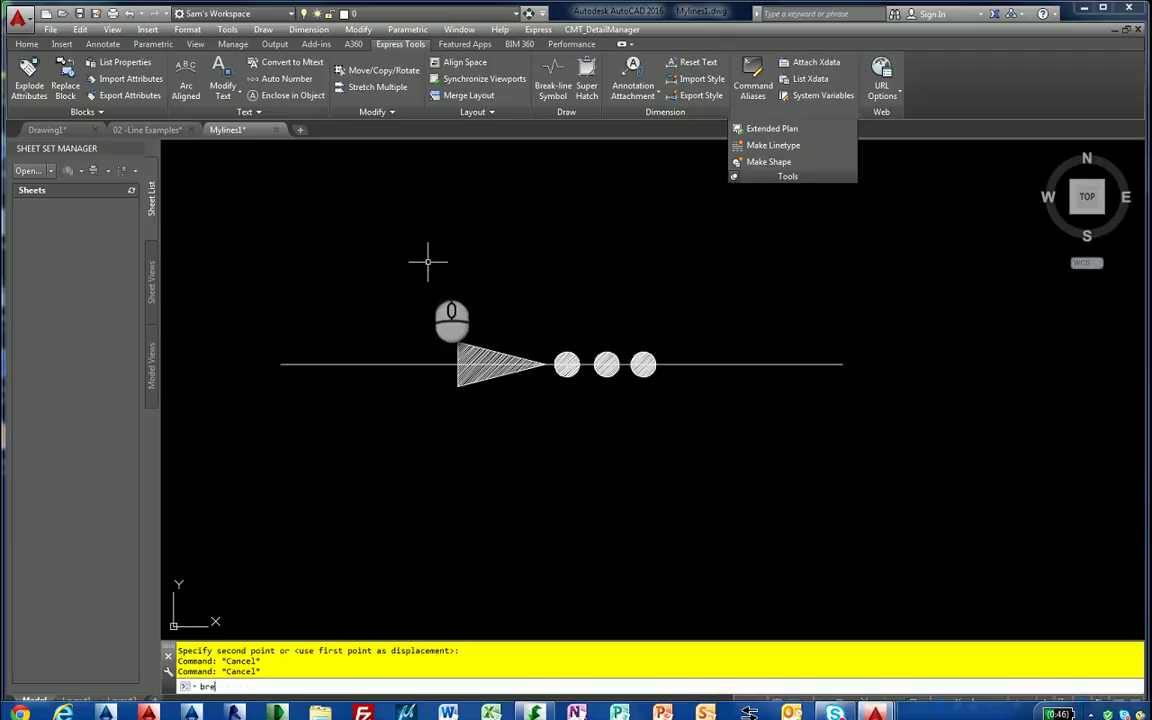
Break out the line from left of the arrow to past the dots
text(bre)
key(Return)
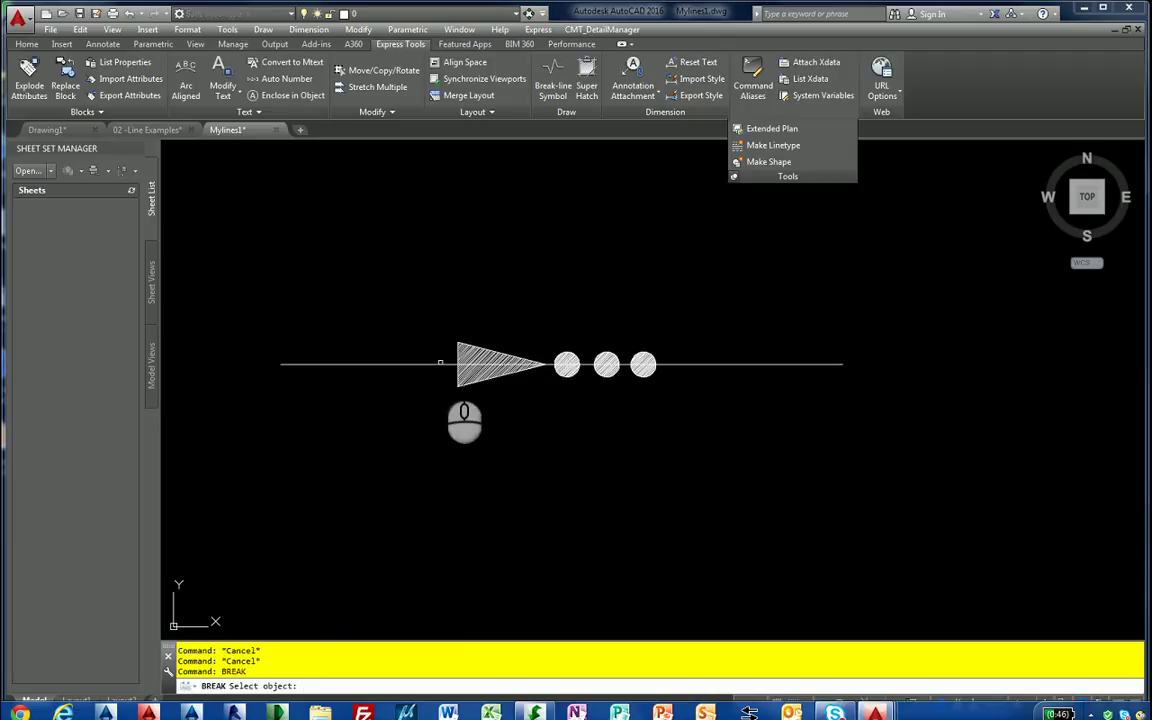
click(440, 365)
click(672, 365)
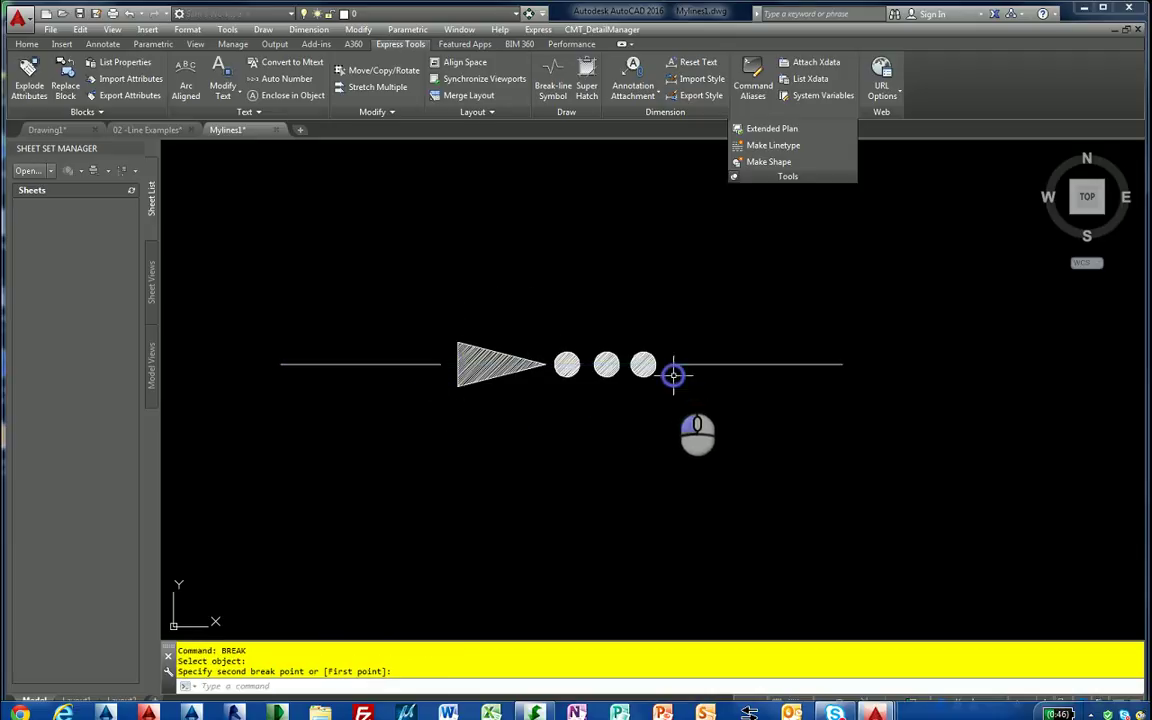
middle_drag(642, 481, 660, 480)
scroll(660, 481, down, 2)
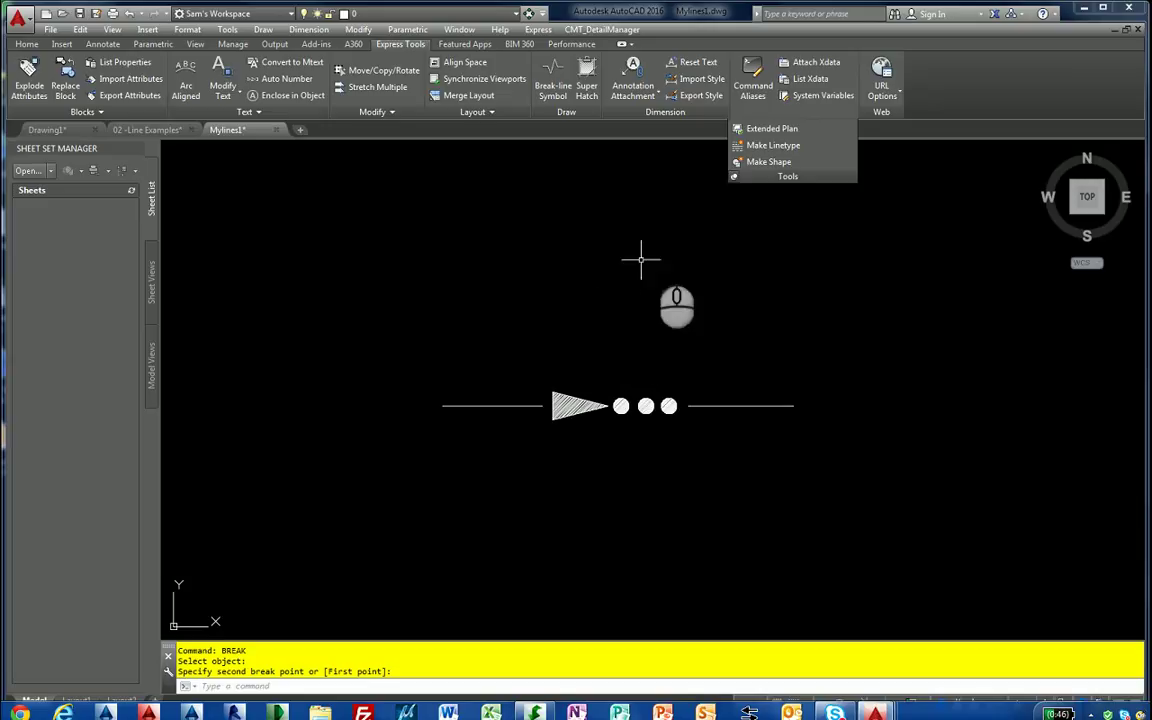
Start Make Linetype, save to shapeline.lin in Linetypes, and confirm the description
click(773, 145)
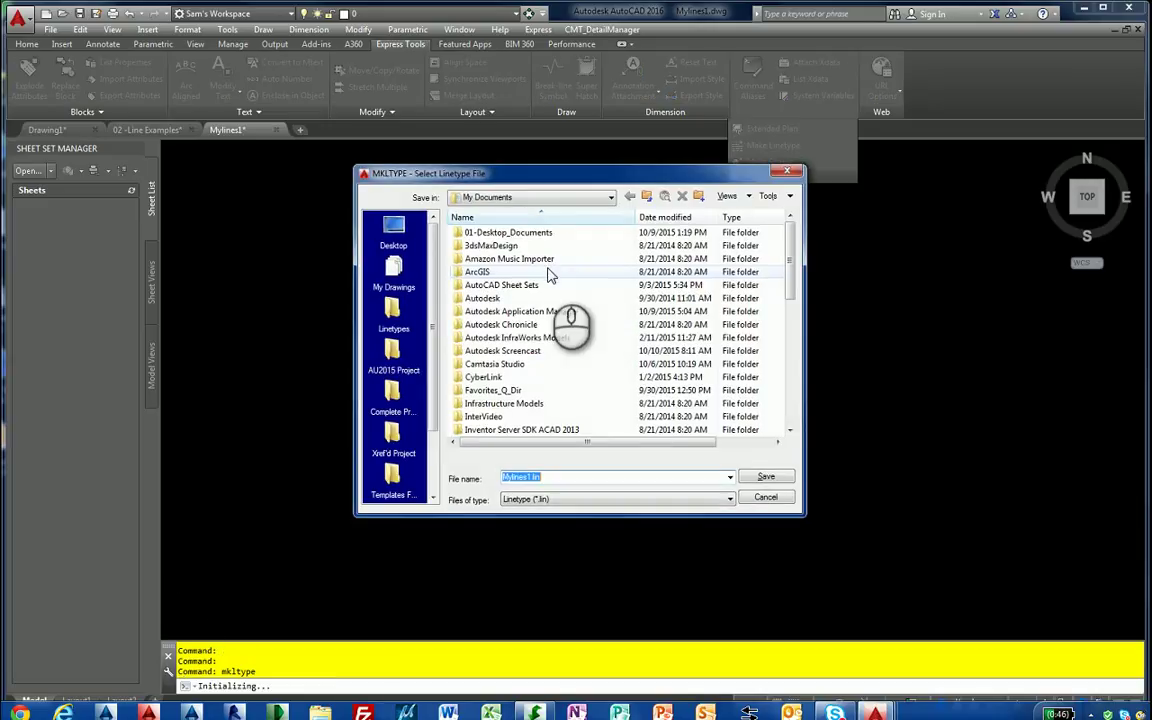
click(393, 315)
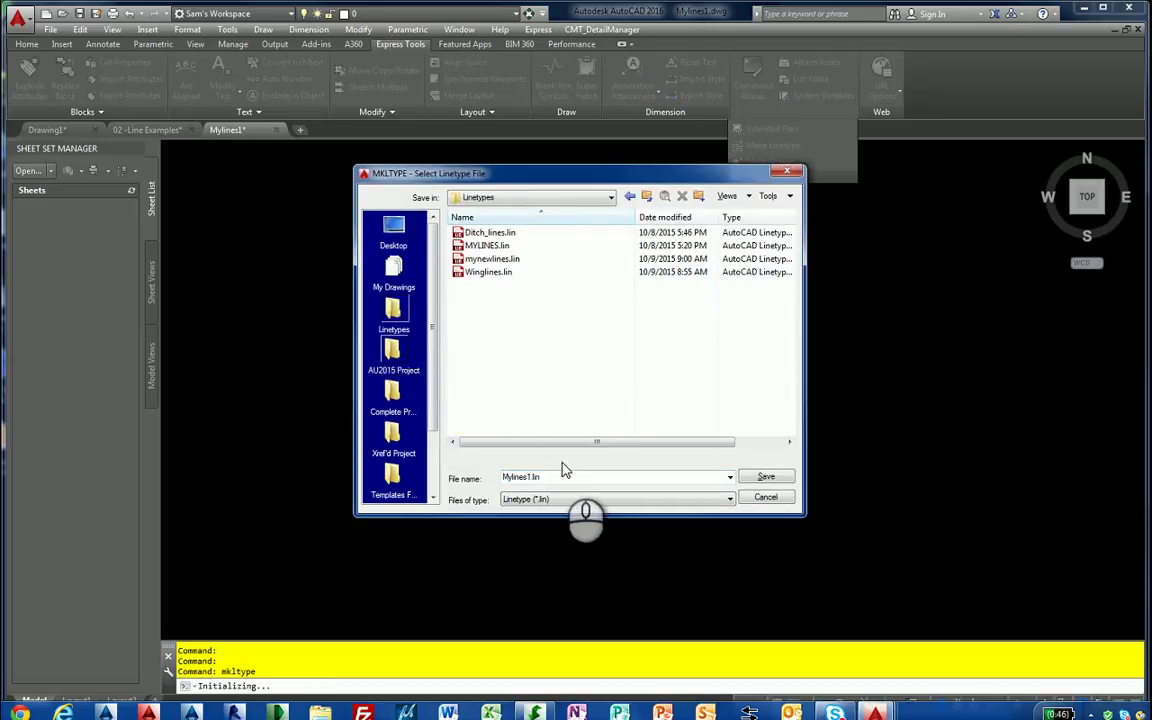
drag(555, 479, 484, 471)
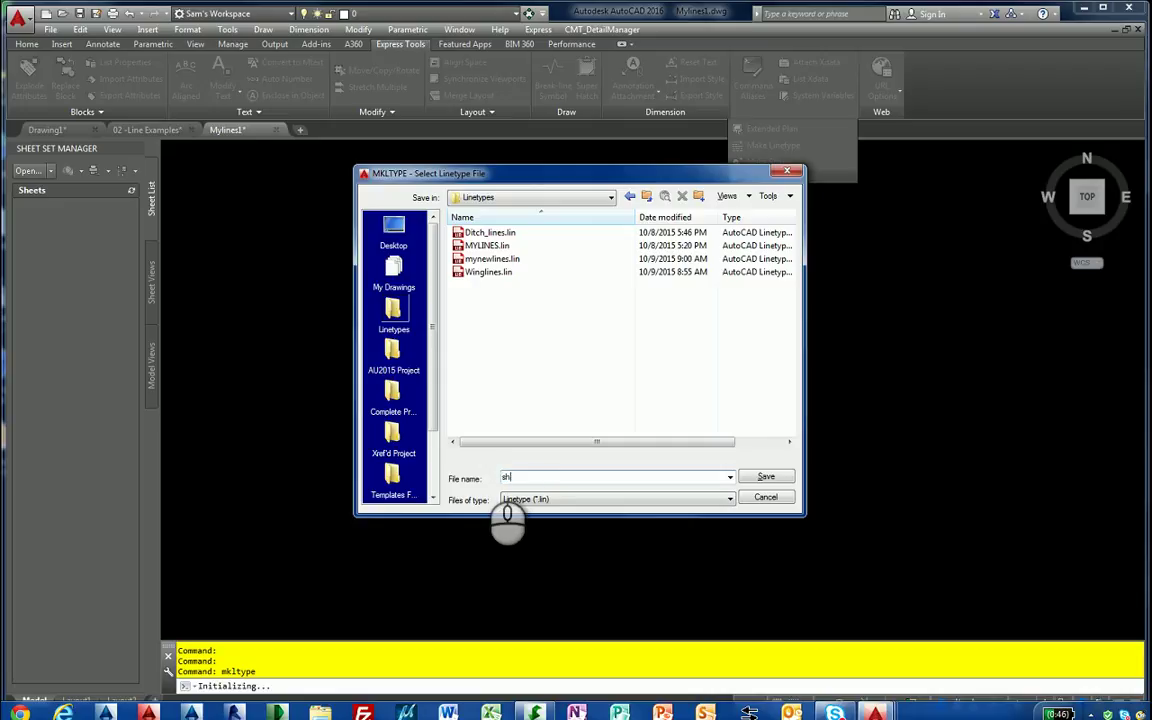
text(shapeline)
key(Return)
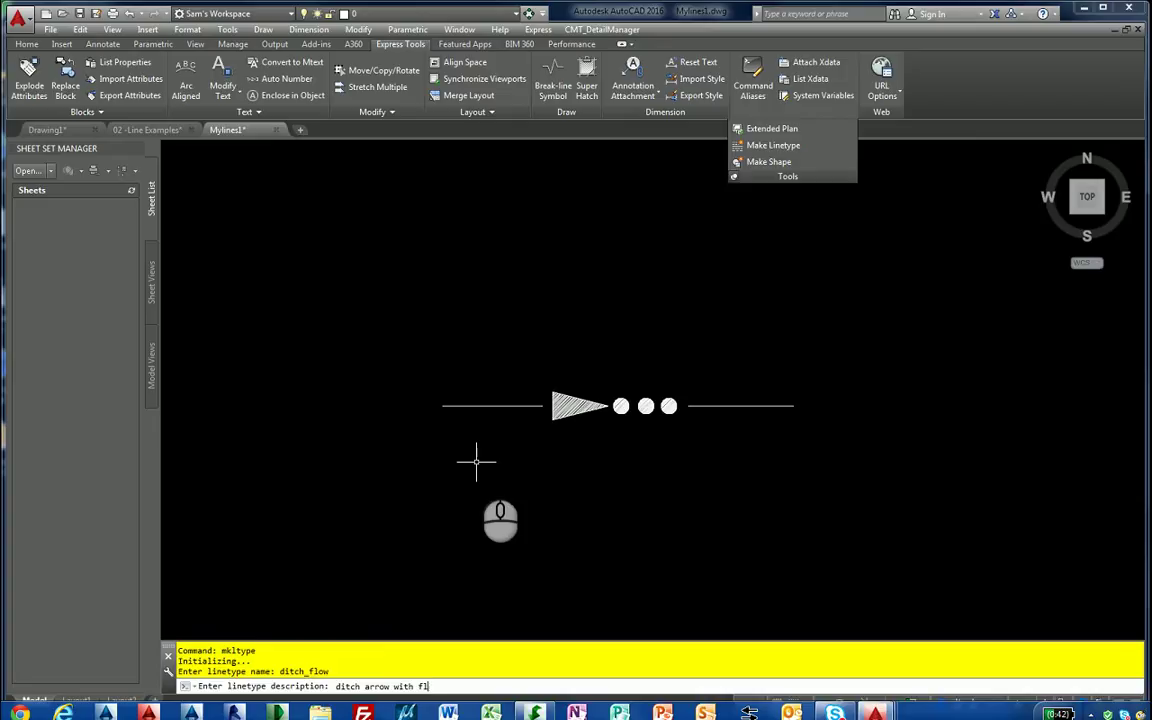
text(ow)
key(Return)
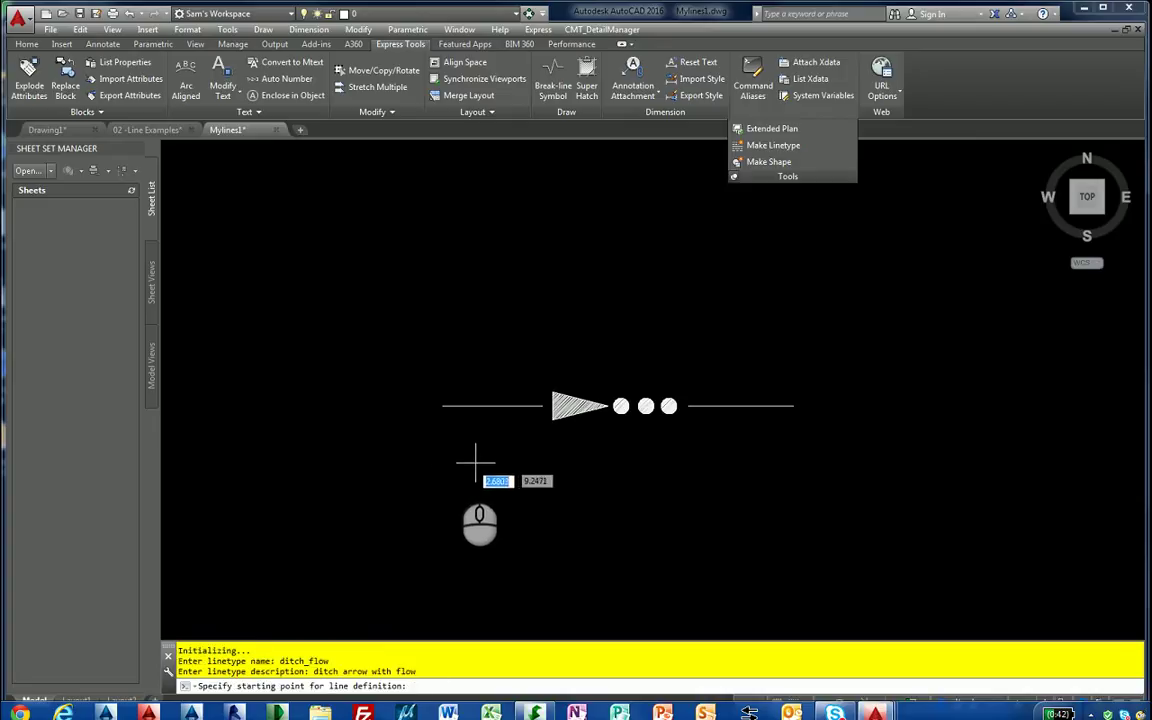
Set the linetype definition's start and end at the line's two endpoints
shift+right_click(437, 447)
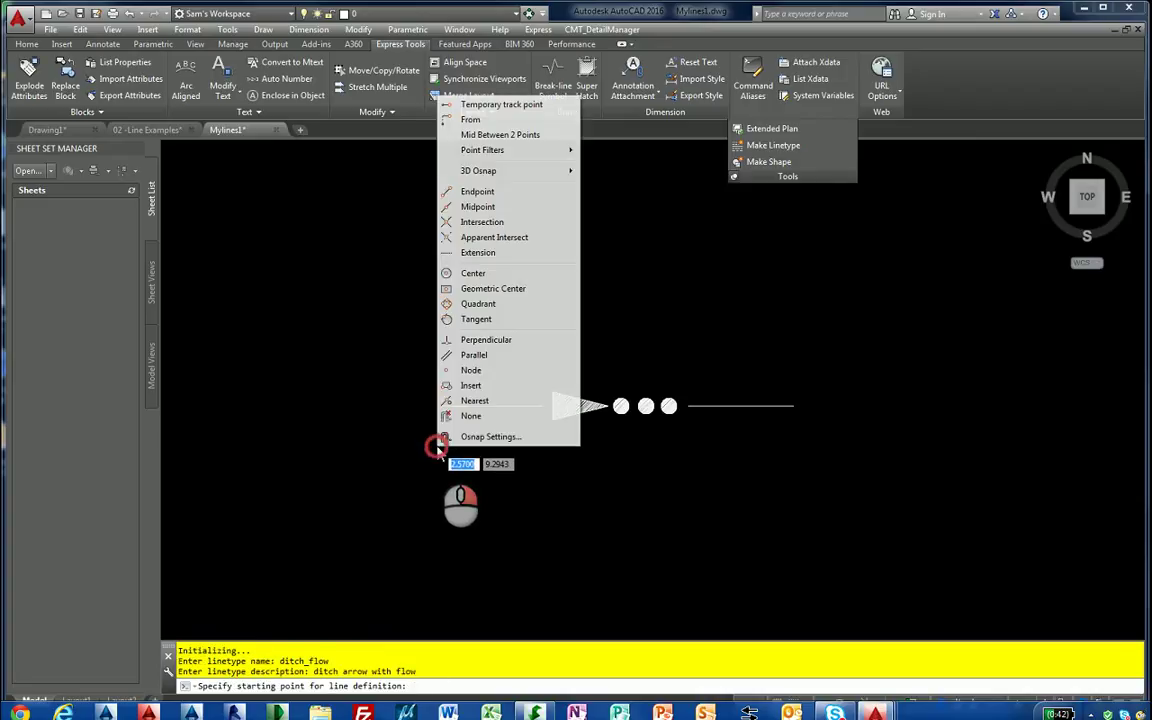
click(470, 191)
click(446, 405)
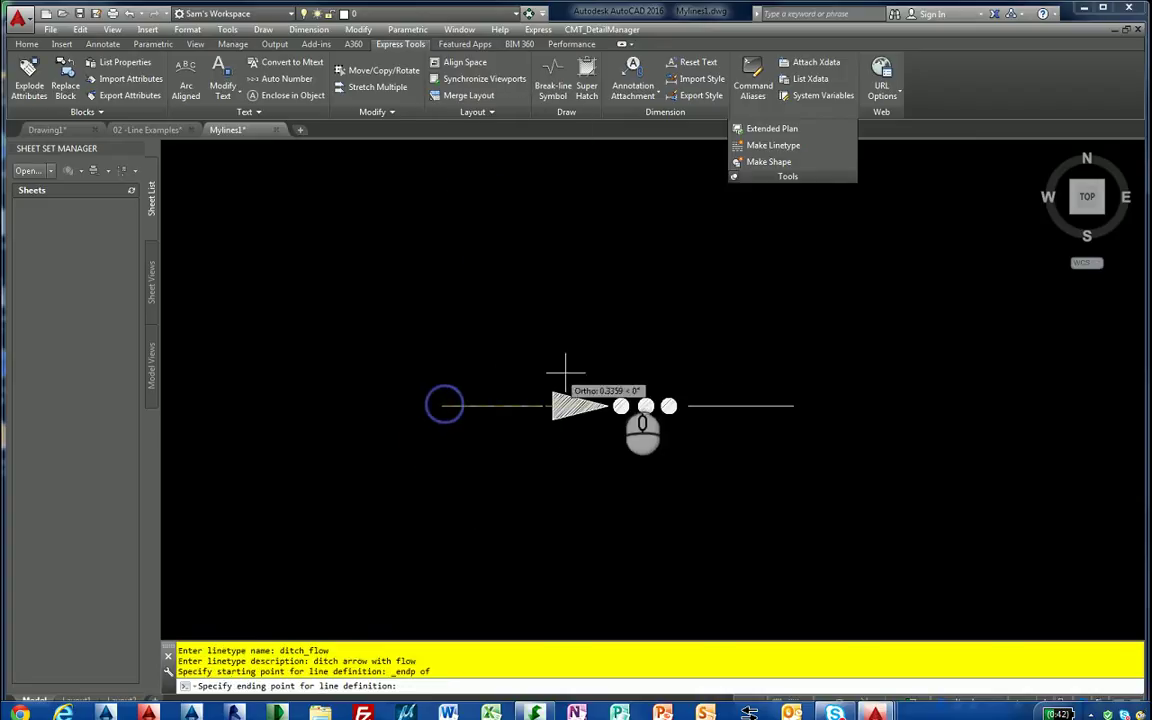
shift+right_click(638, 375)
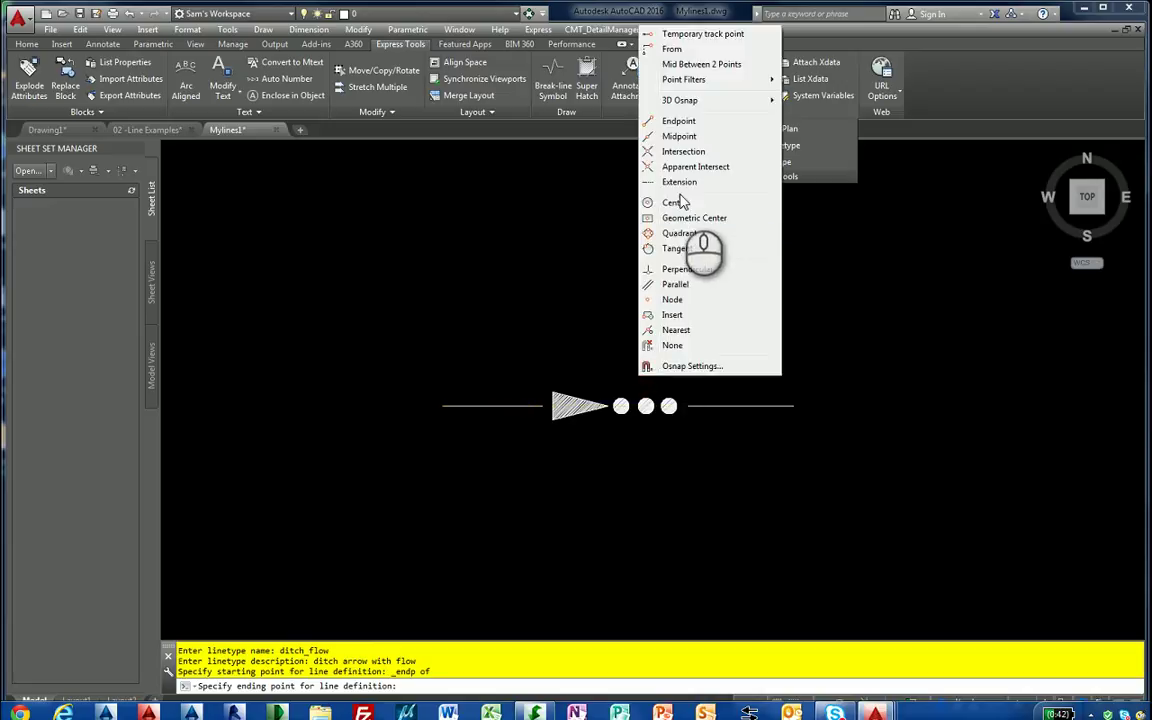
click(682, 122)
click(793, 405)
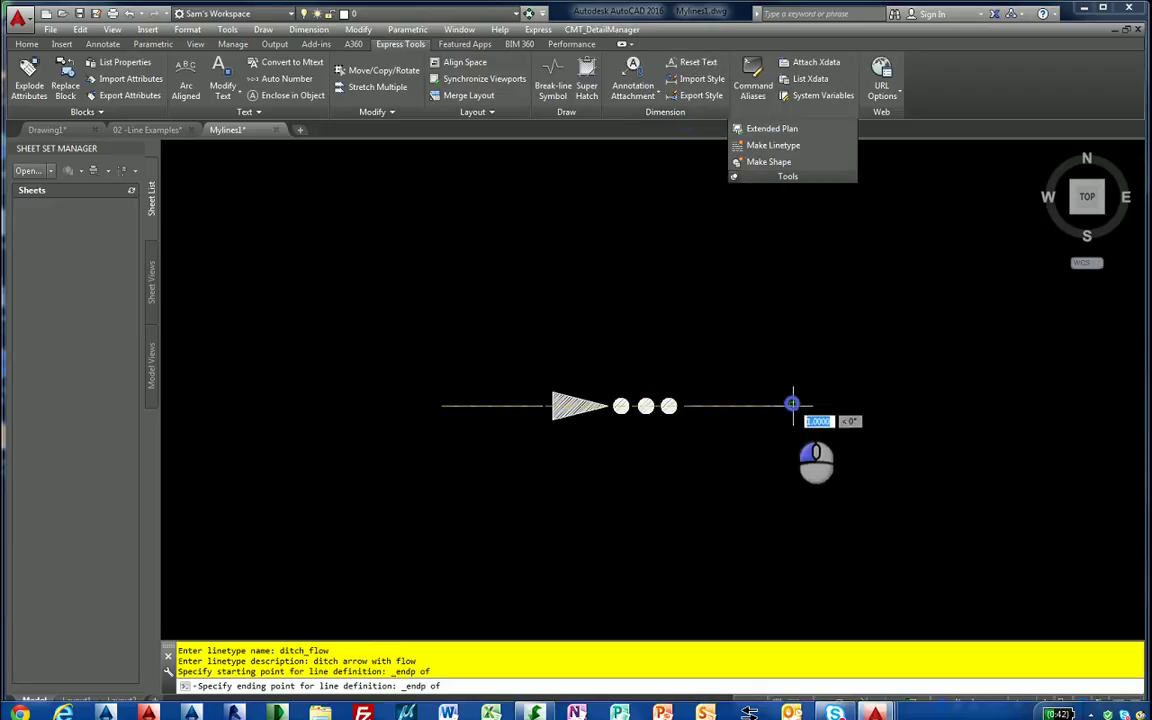
Pick the left line, arrow triangle, three dots and right line as the sample
click(539, 407)
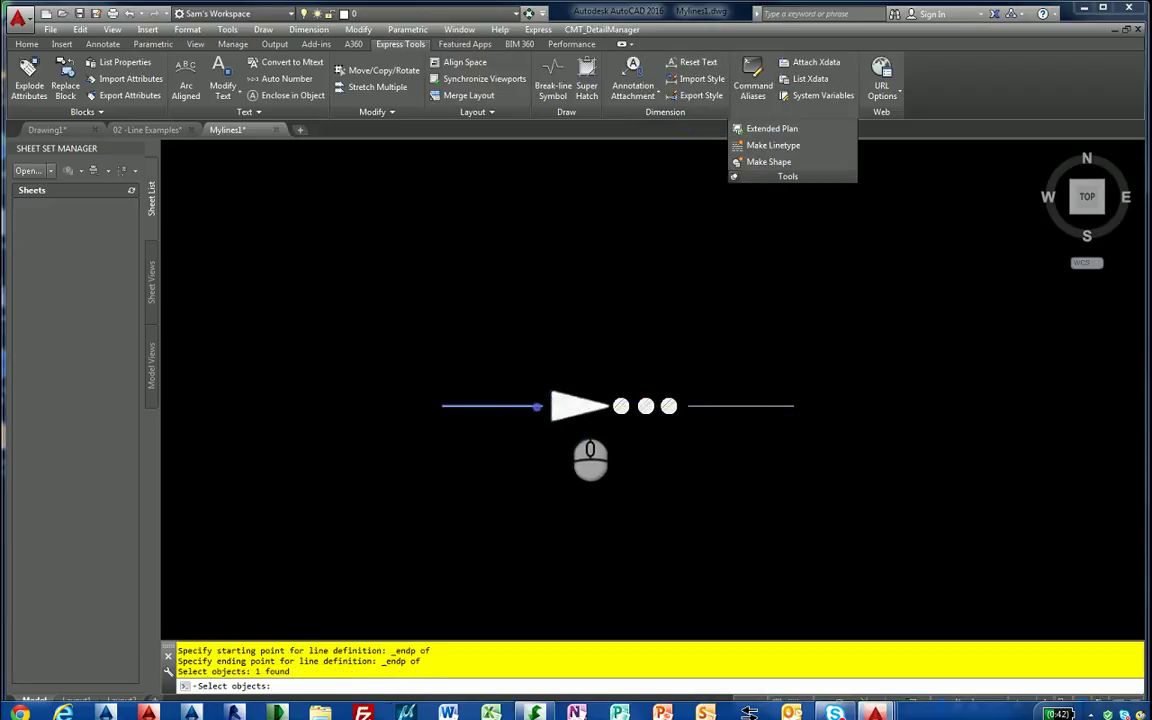
click(568, 405)
click(620, 405)
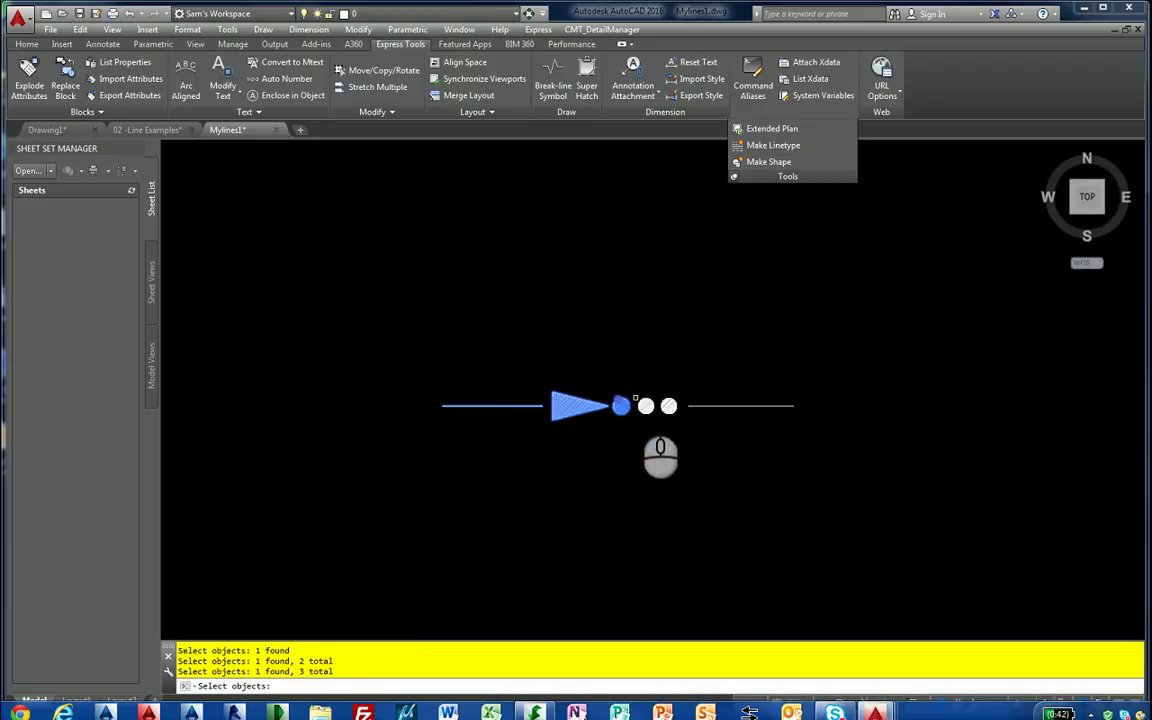
click(645, 405)
click(669, 405)
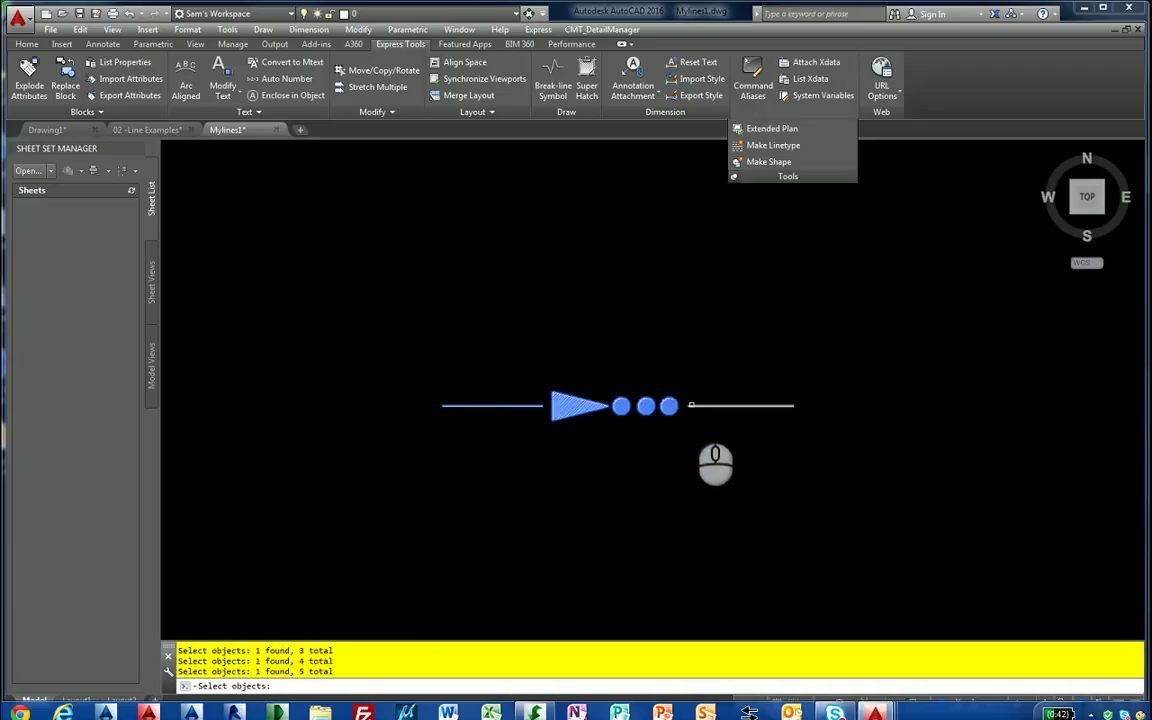
click(695, 406)
right_click(691, 438)
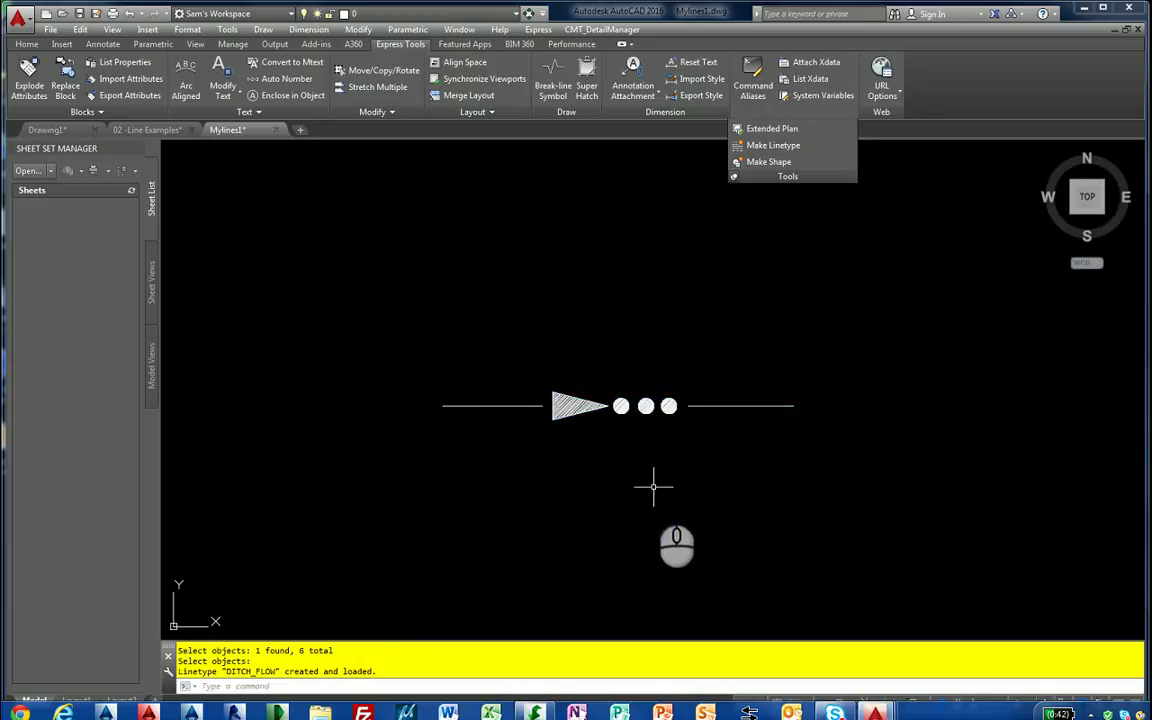
Open the Properties palette and draw a large circle just below the sample
middle_drag(653, 483, 651, 399)
scroll(650, 400, down, 4)
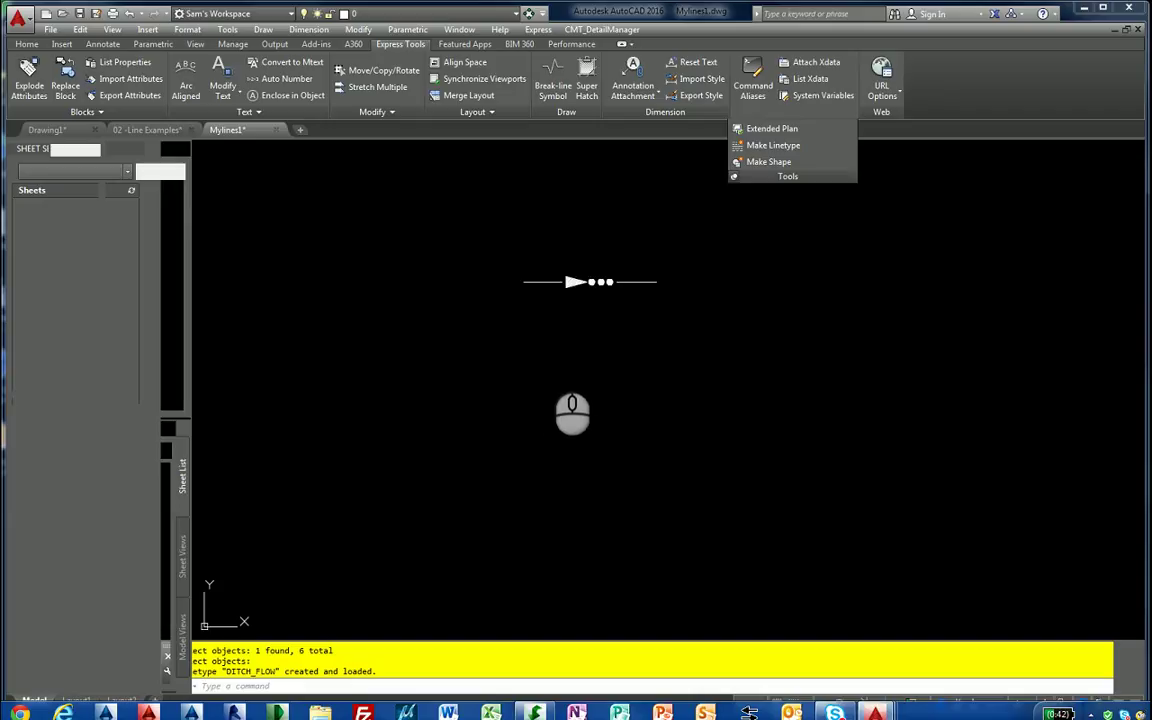
key(ctrl+1)
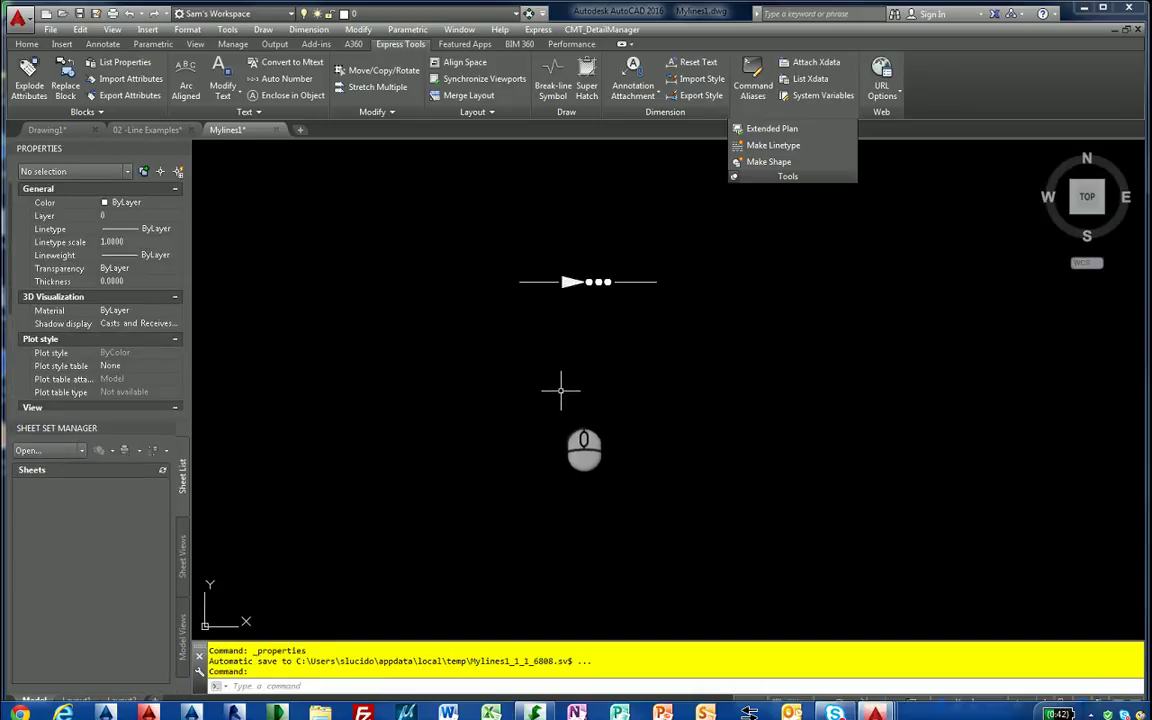
text(c)
key(Return)
click(595, 397)
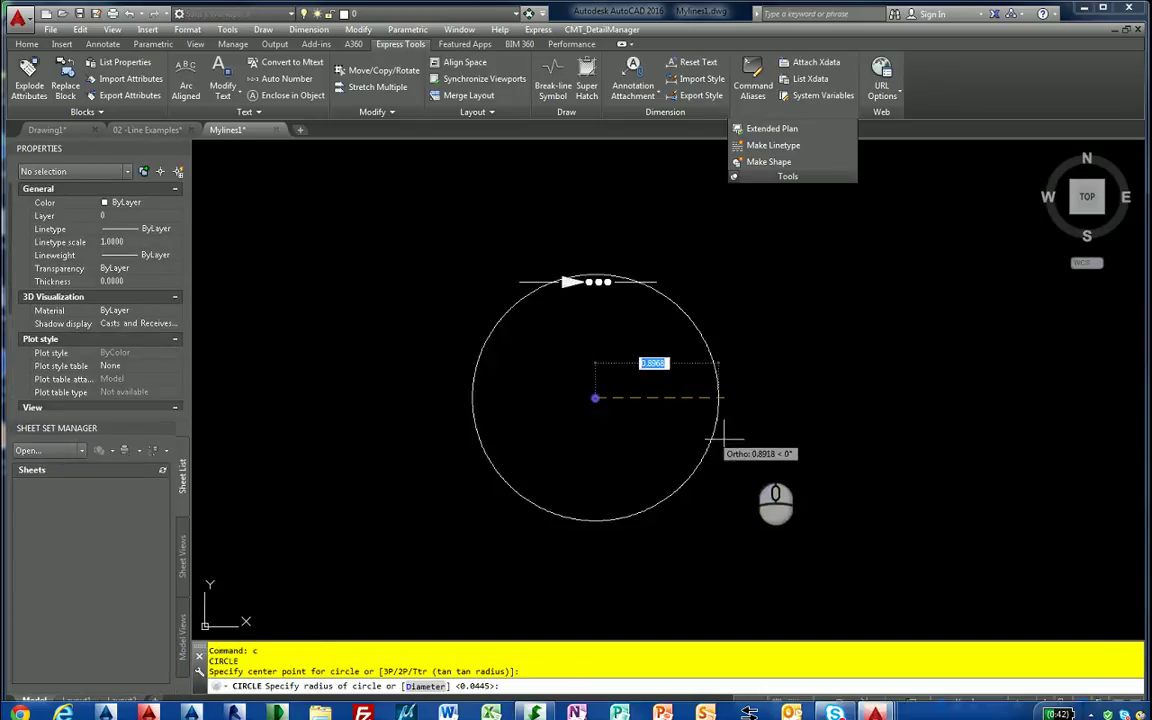
click(822, 462)
Assign the DITCH_FLOW linetype to the circle in Properties and deselect it
click(502, 256)
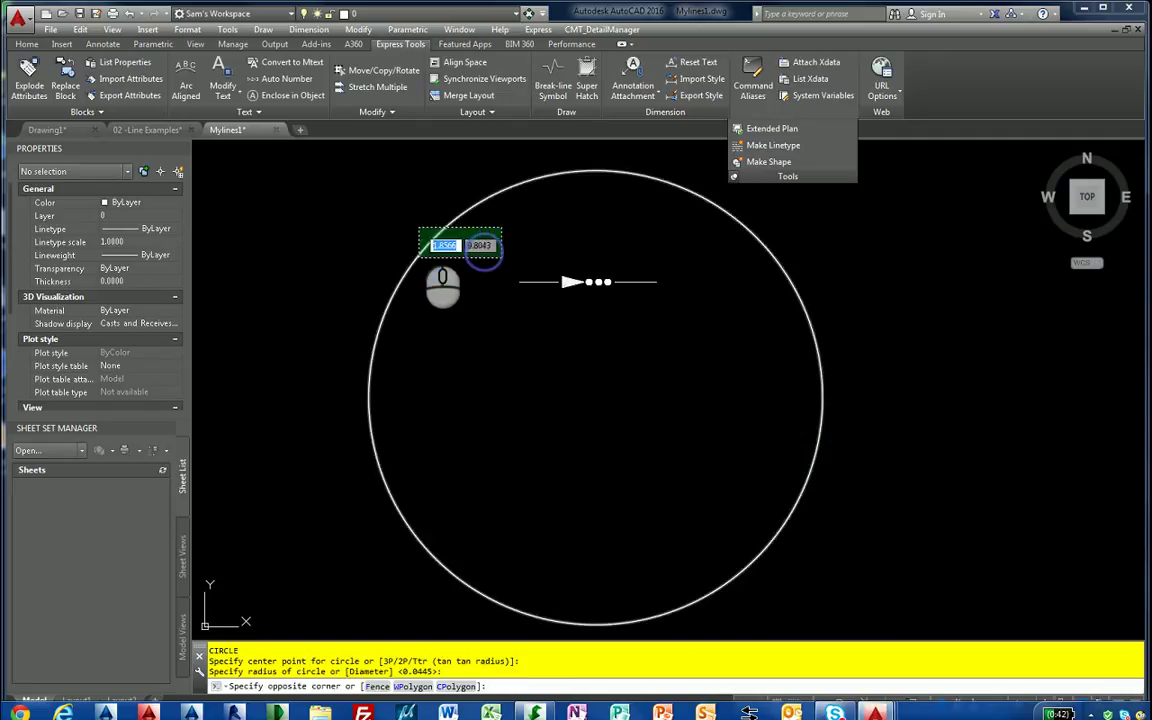
click(420, 232)
click(150, 229)
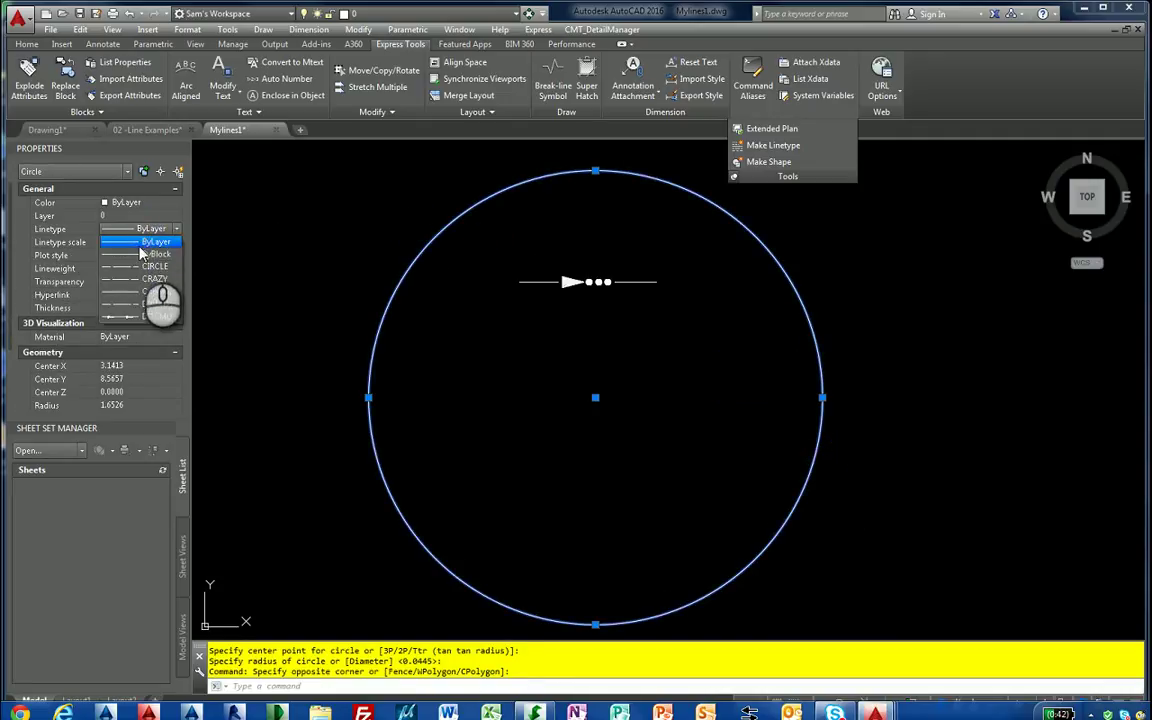
click(147, 311)
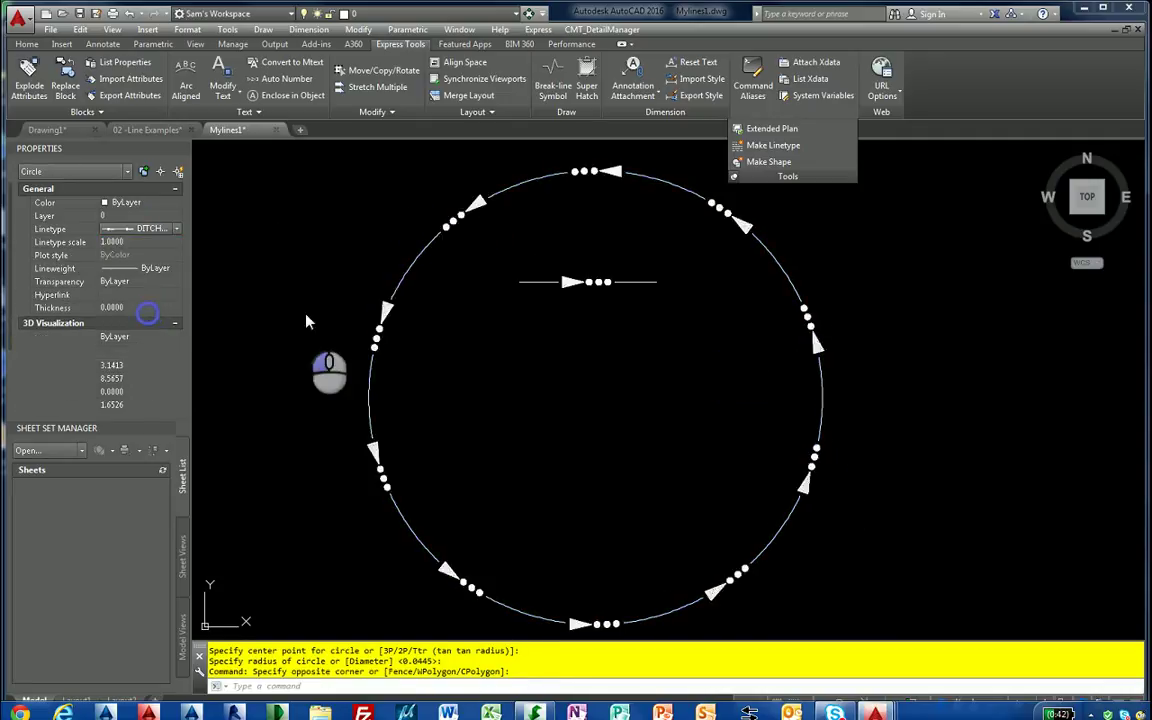
scroll(545, 342, down, 4)
scroll(549, 345, up, 4)
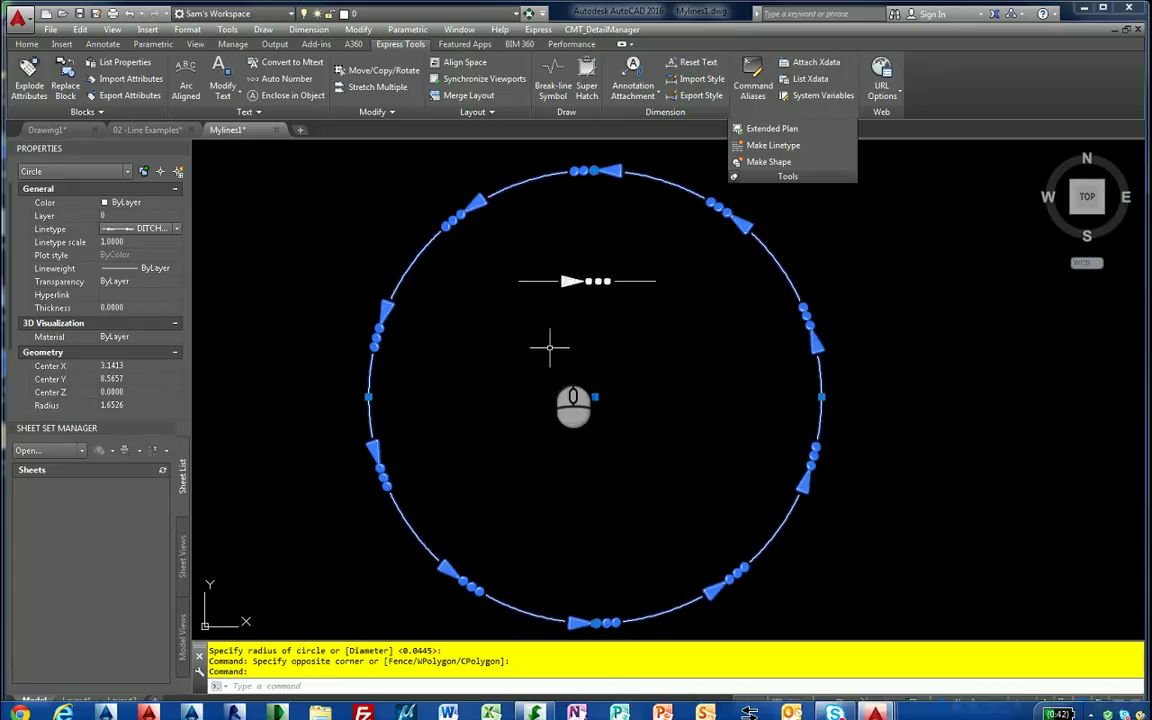
key(Escape)
key(Escape)
mouse_move(548, 337)
middle_down()
mouse_move(545, 360)
mouse_move(535, 323)
middle_up()
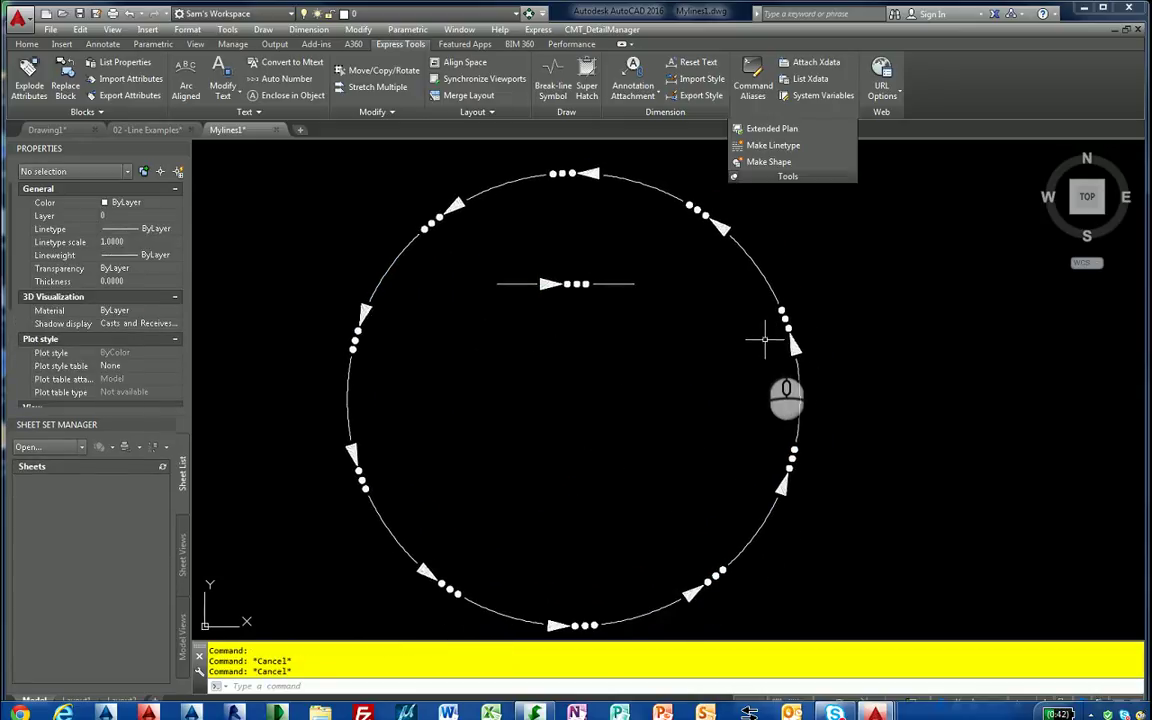
scroll(764, 340, down, 3)
scroll(756, 339, up, 8)
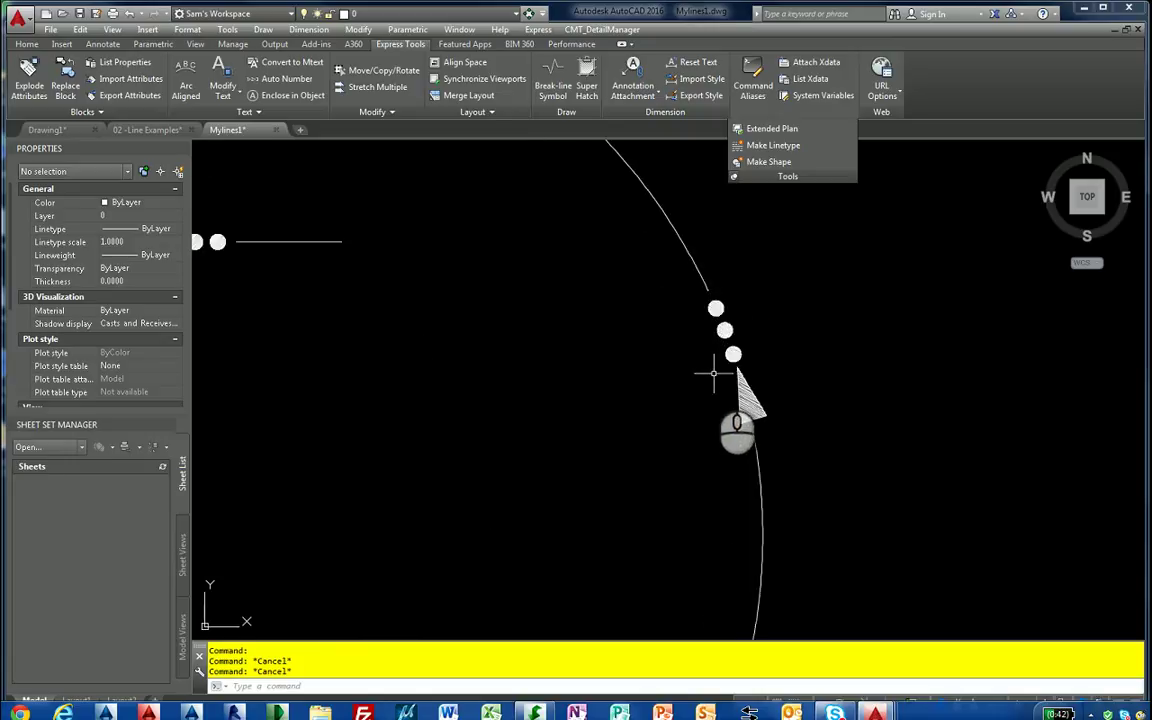
scroll(713, 374, down, 5)
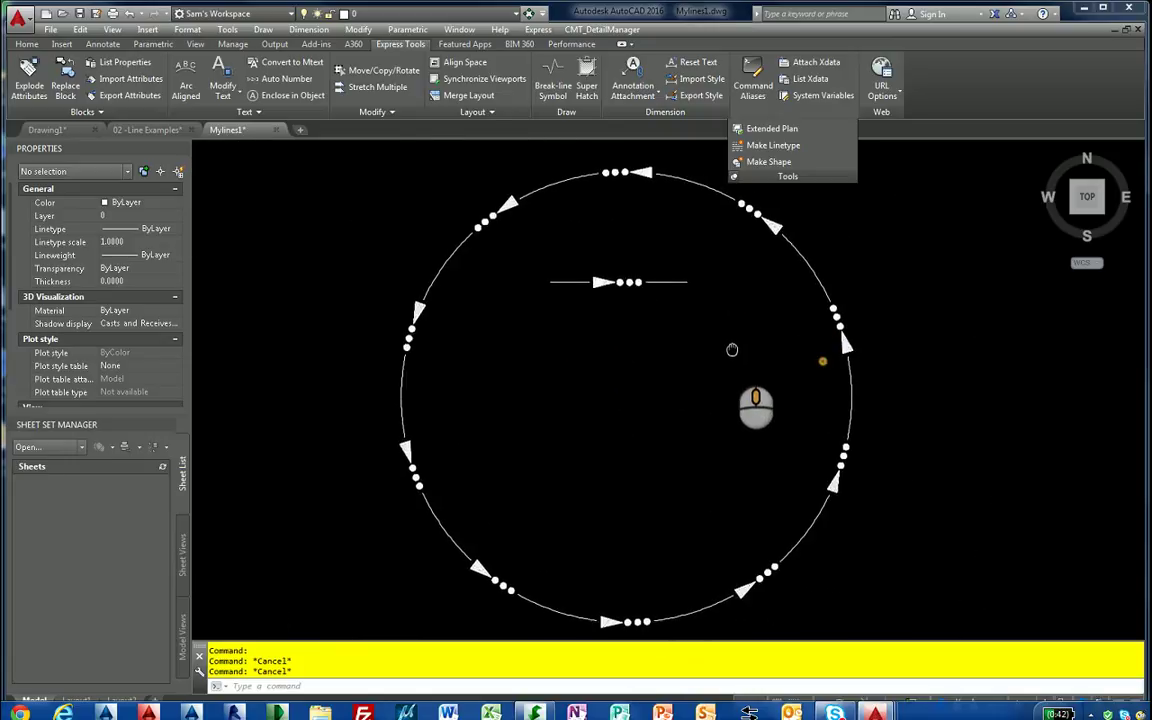
middle_drag(732, 349, 731, 348)
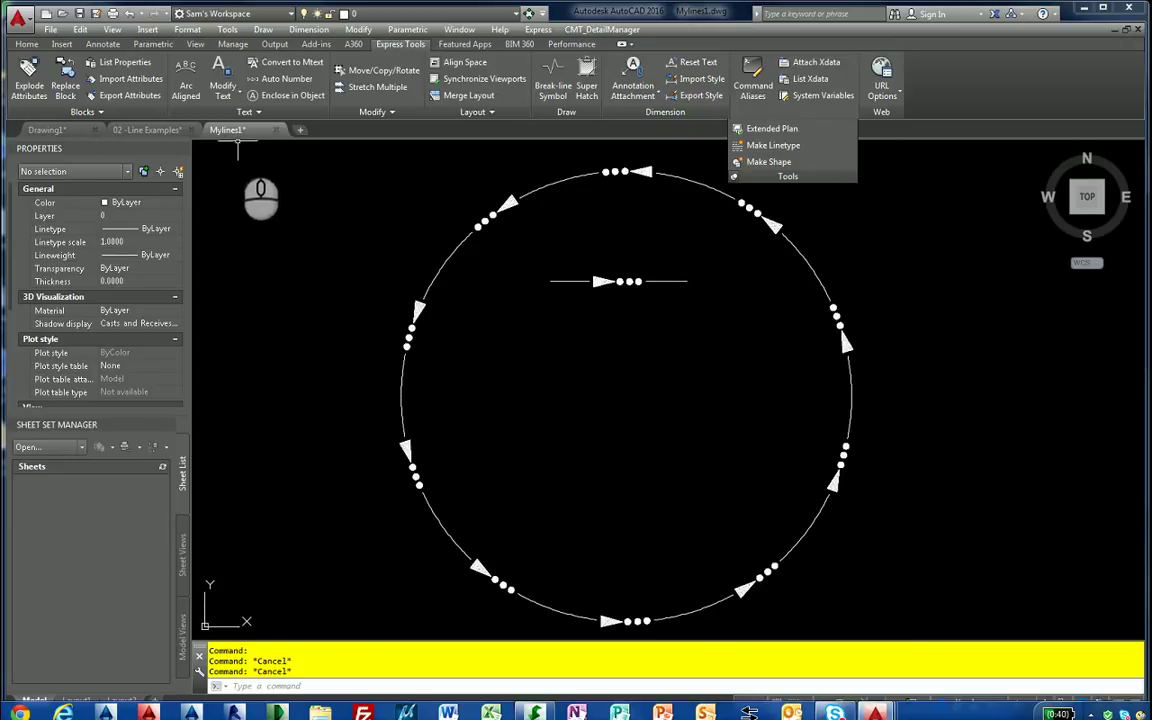
right_click(228, 130)
click(190, 311)
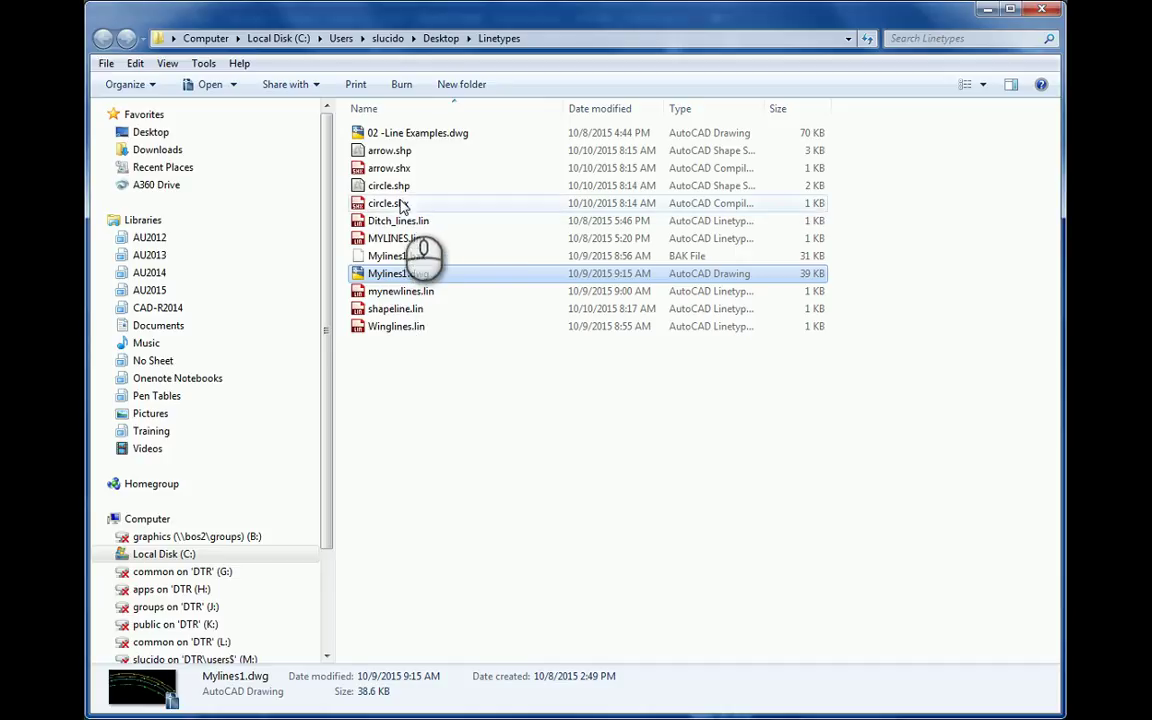
double_click(390, 186)
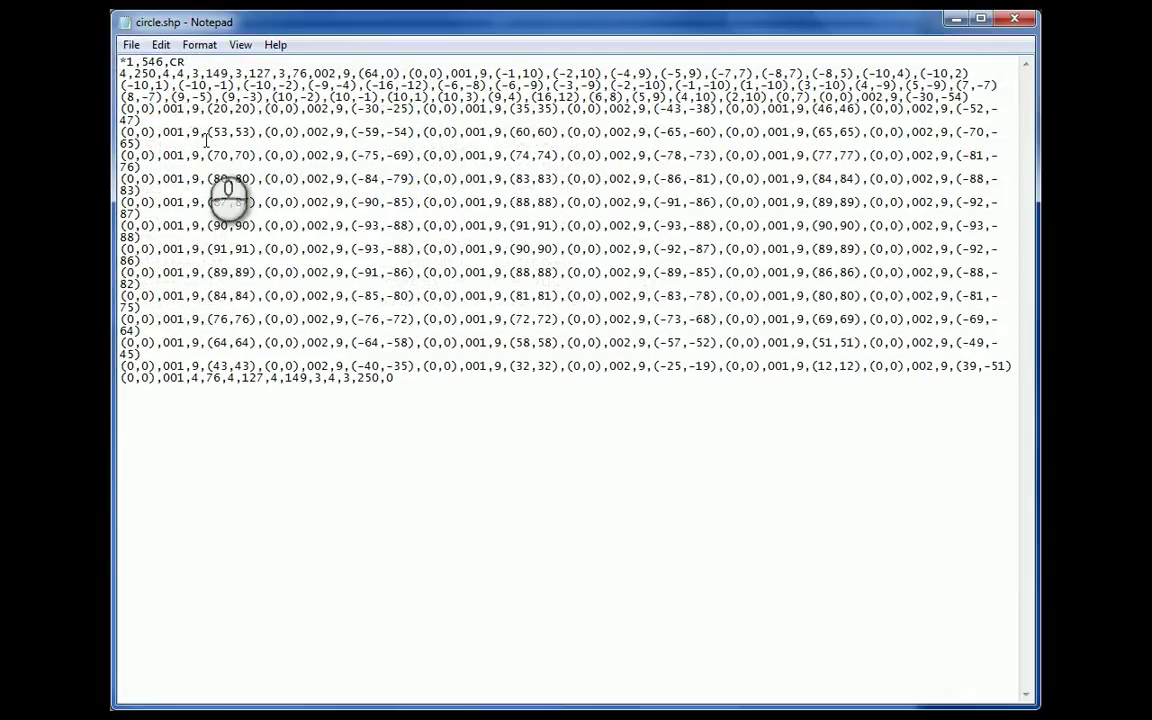
click(1015, 18)
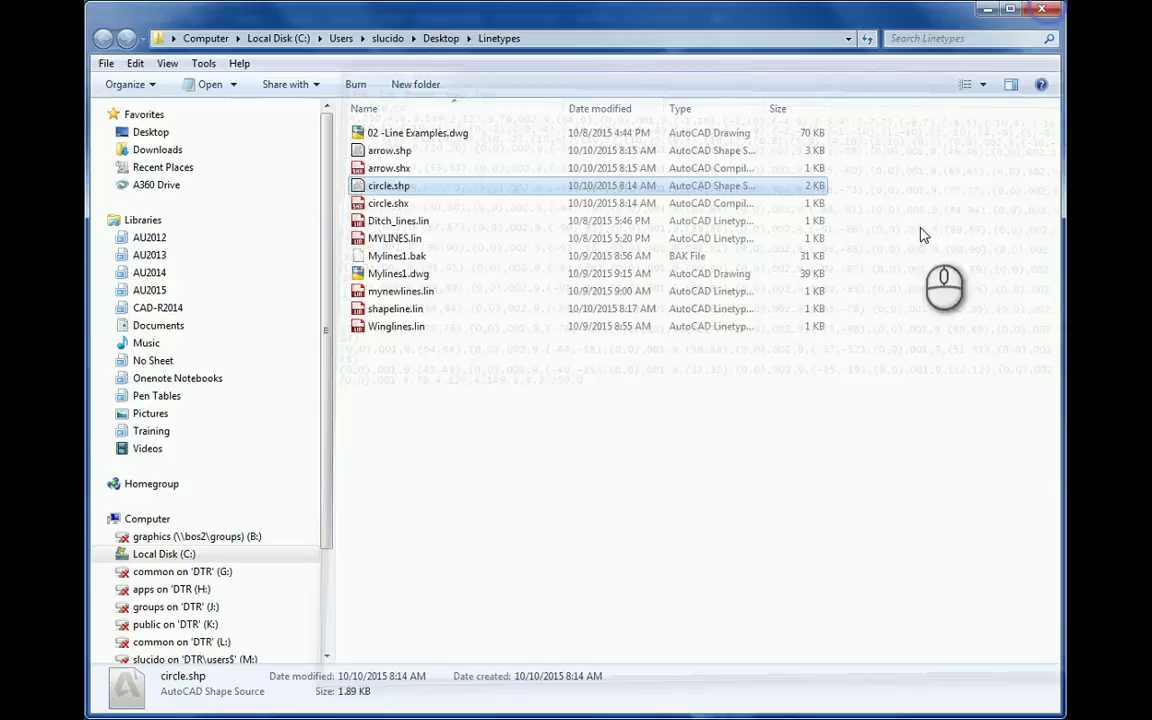
click(988, 9)
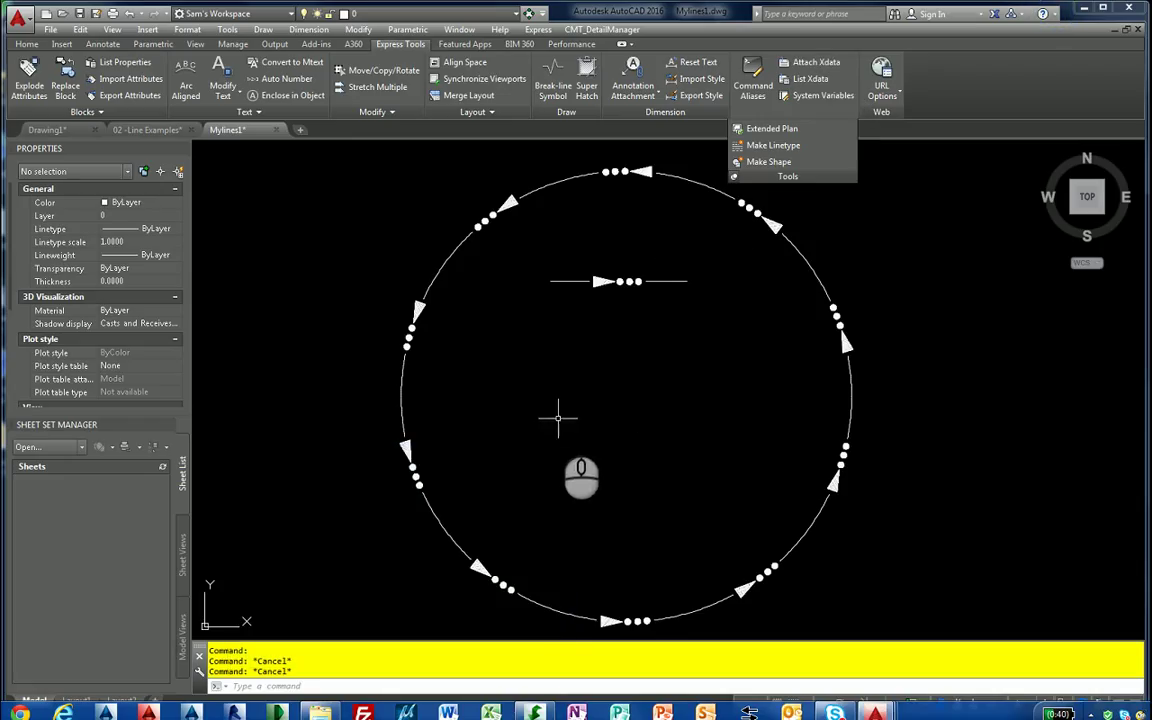
Compile arrow.shp from the Linetypes folder into arrow.shx with COMPILE
text(co)
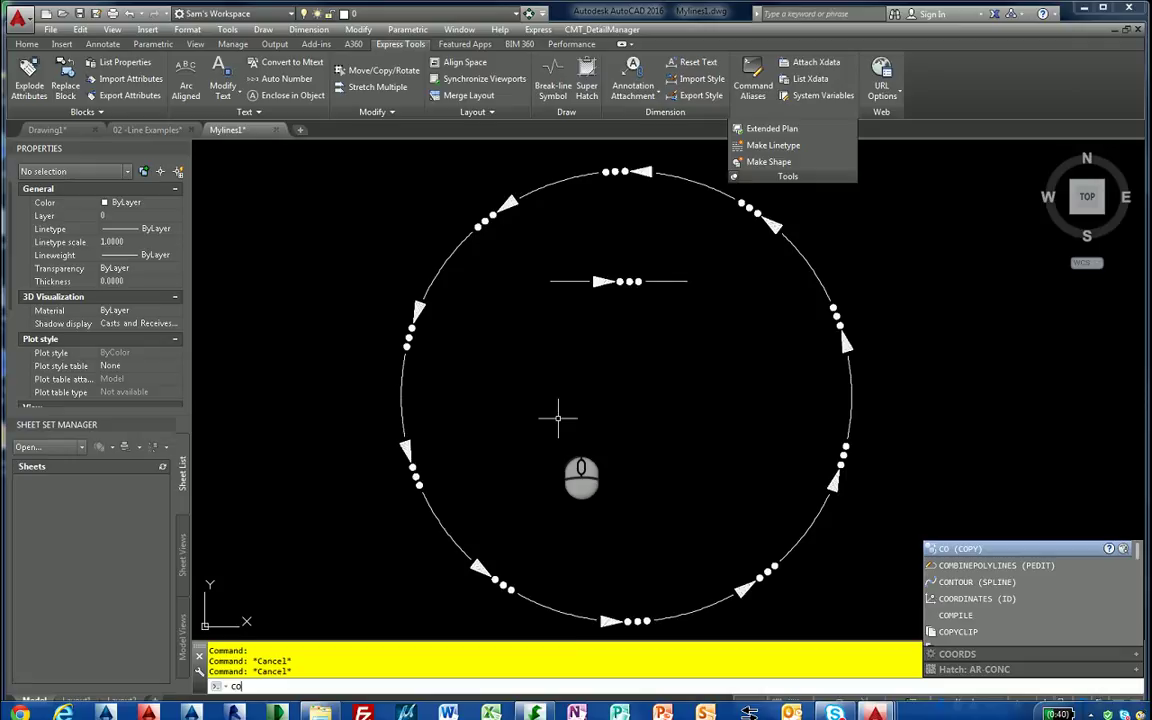
text(mpile)
key(Return)
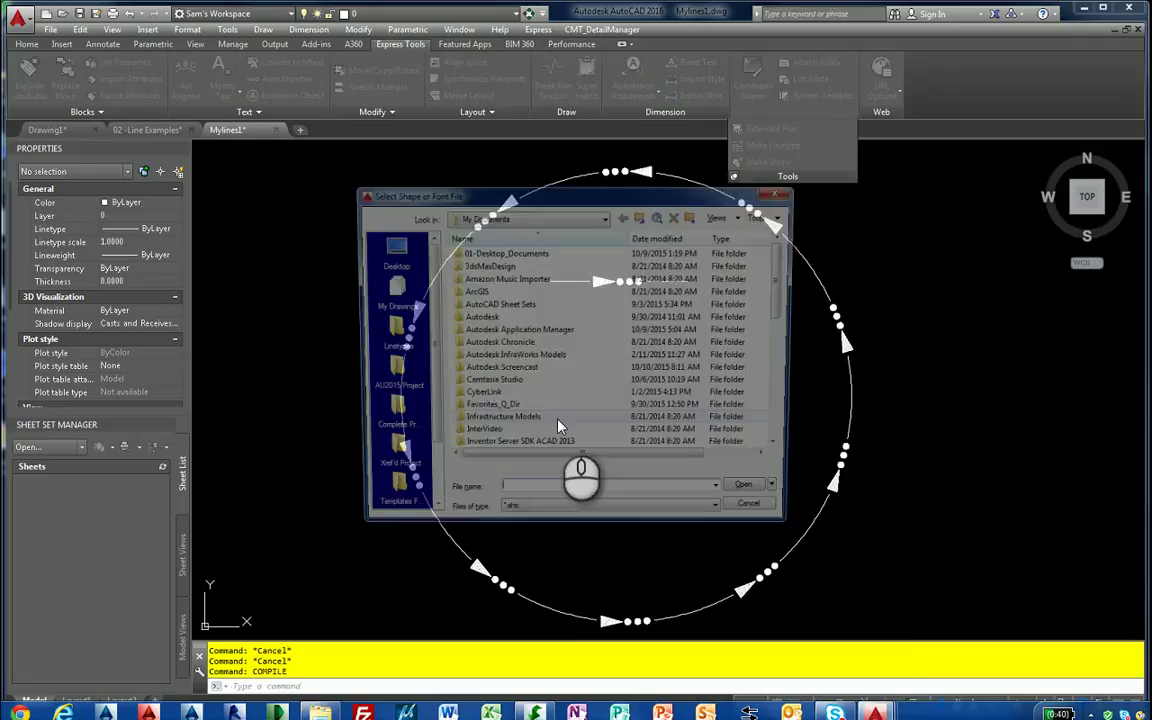
click(389, 334)
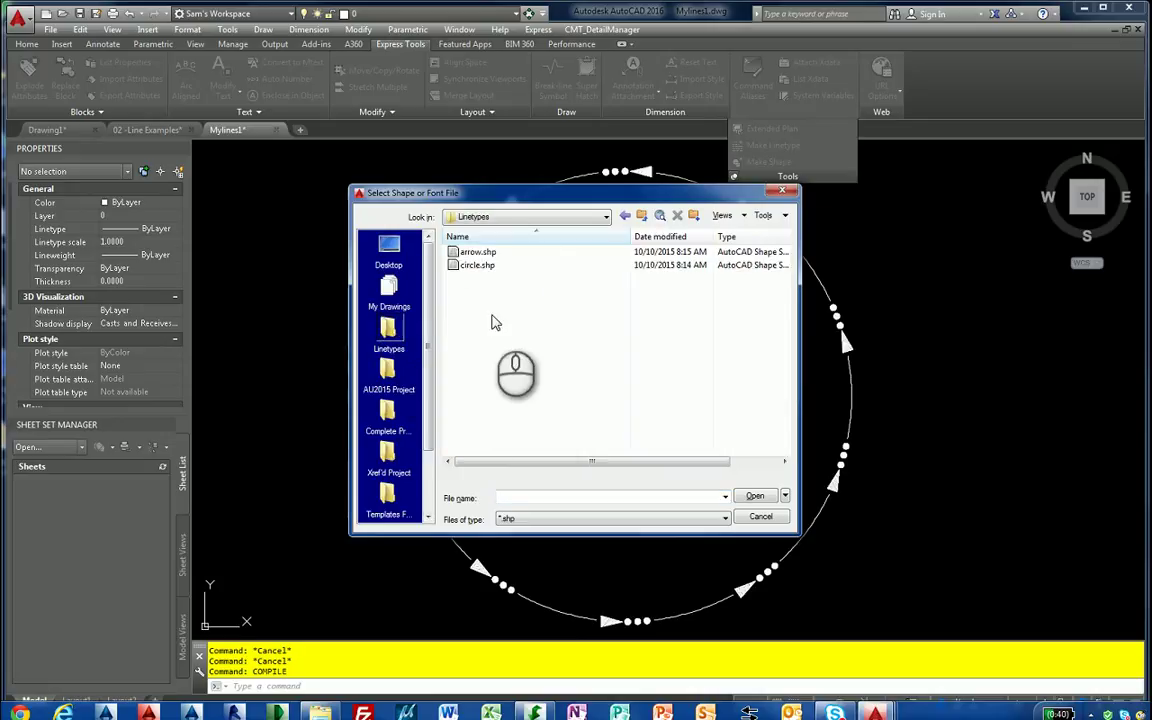
click(477, 252)
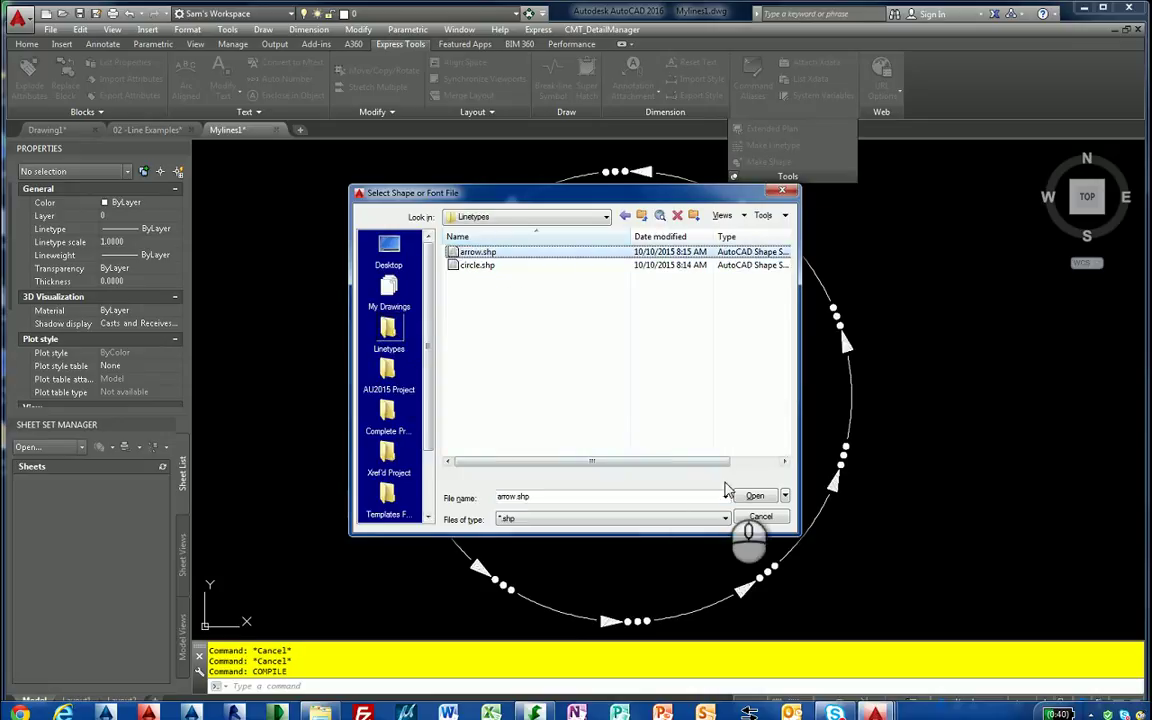
click(755, 496)
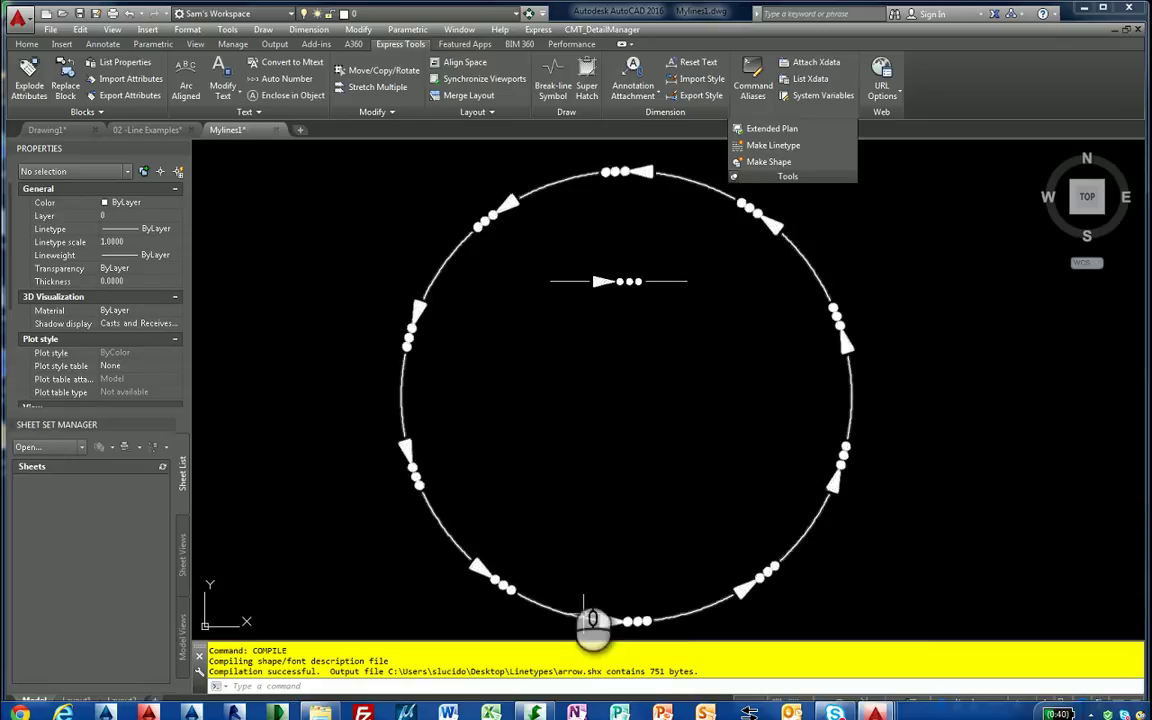
Open the Mylines1 file location in Explorer and open arrow.shp in Notepad
right_click(242, 135)
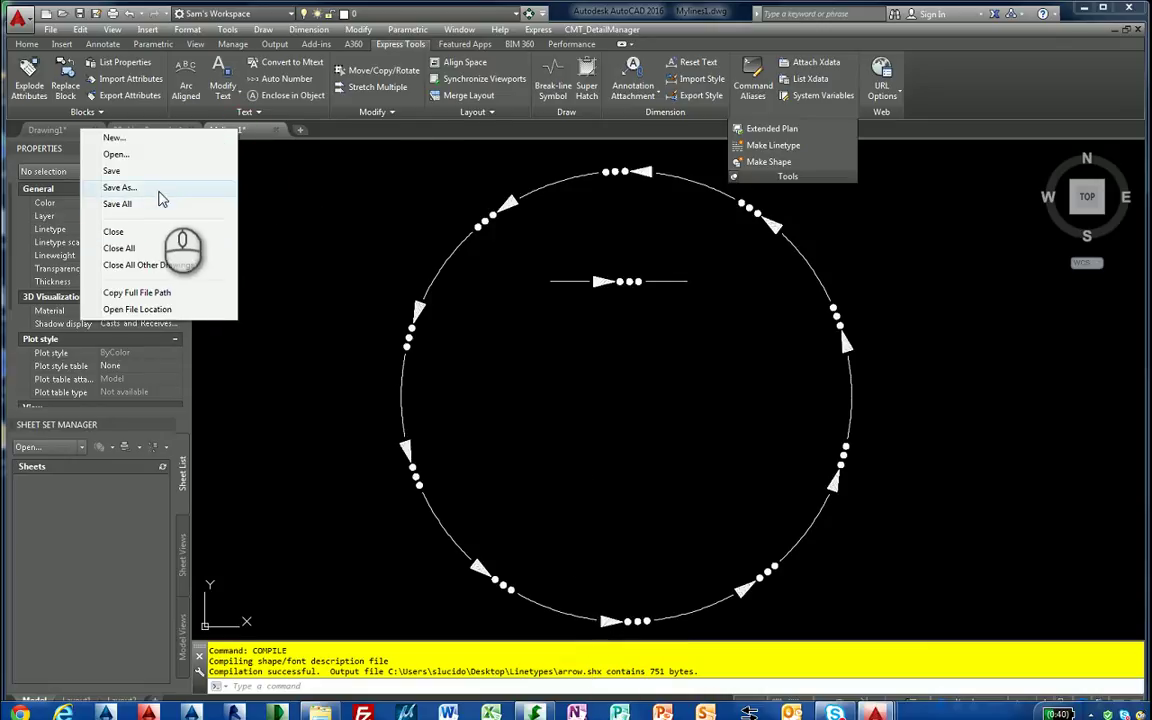
click(140, 309)
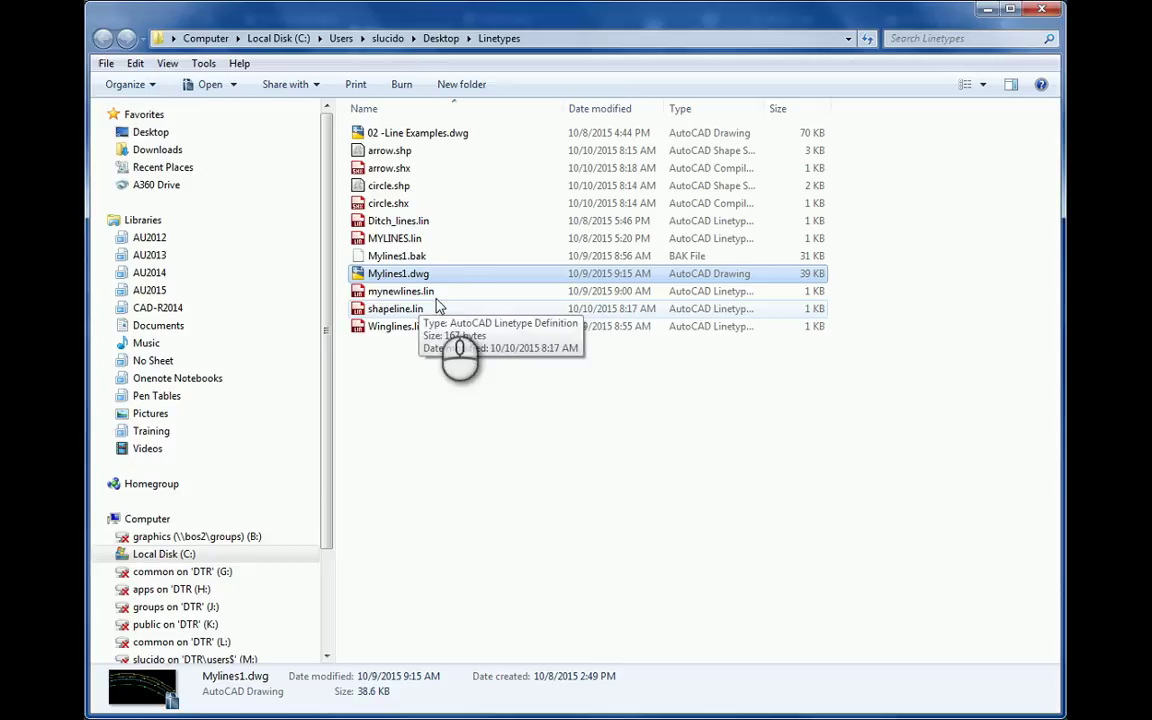
double_click(398, 152)
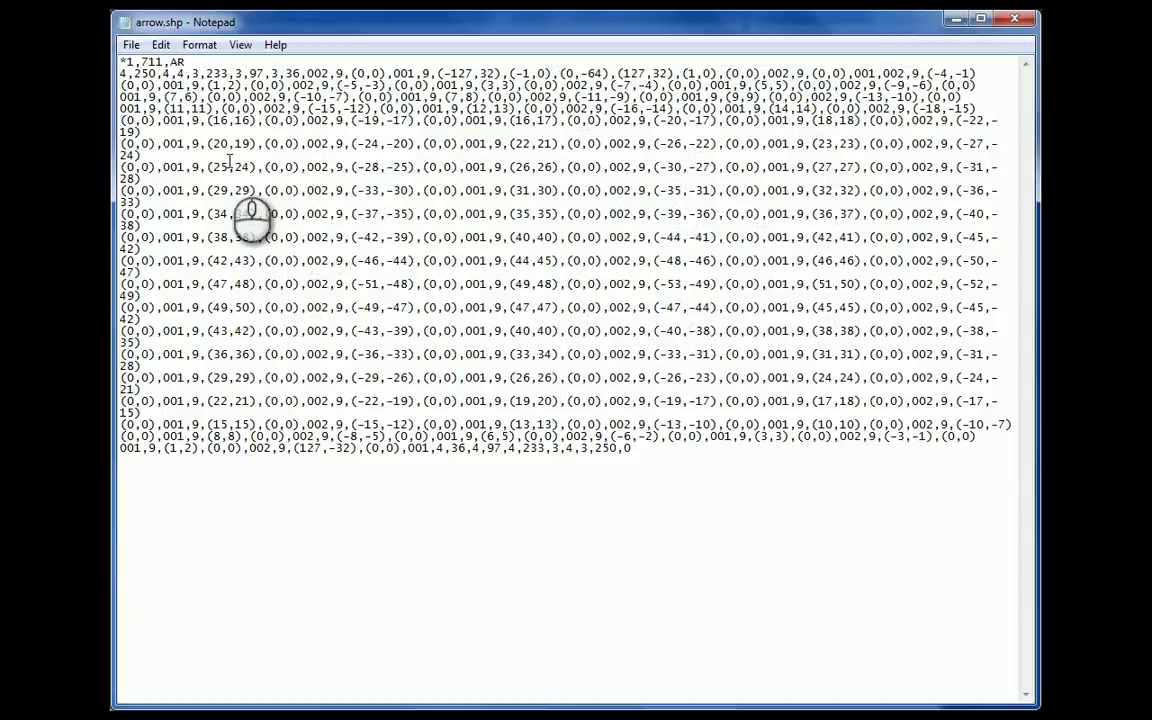
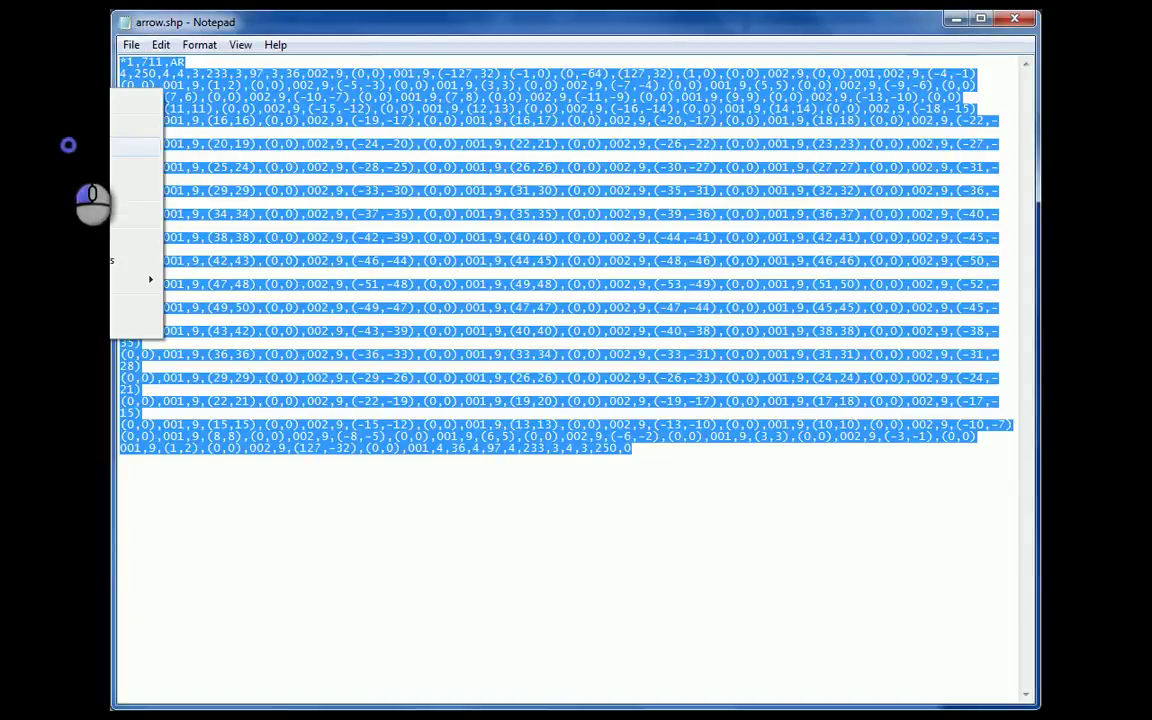
Close arrow.shp, open circle.shp, and paste the arrow definition below the circle definition
click(1014, 18)
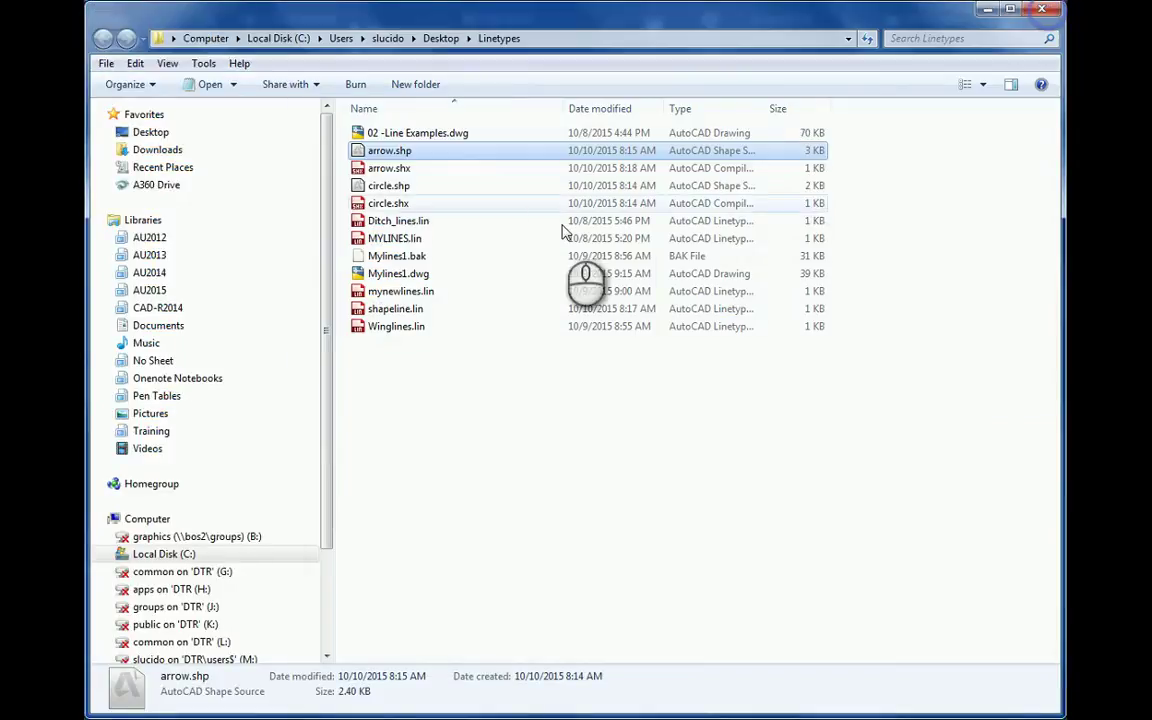
double_click(388, 185)
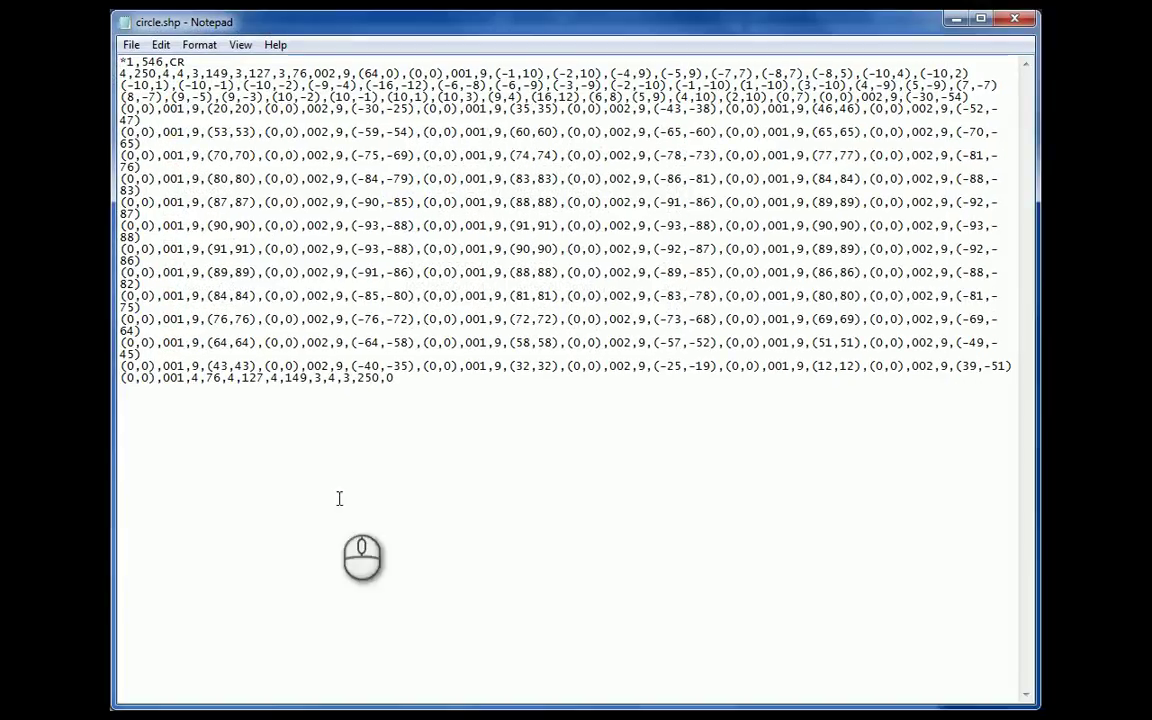
click(407, 381)
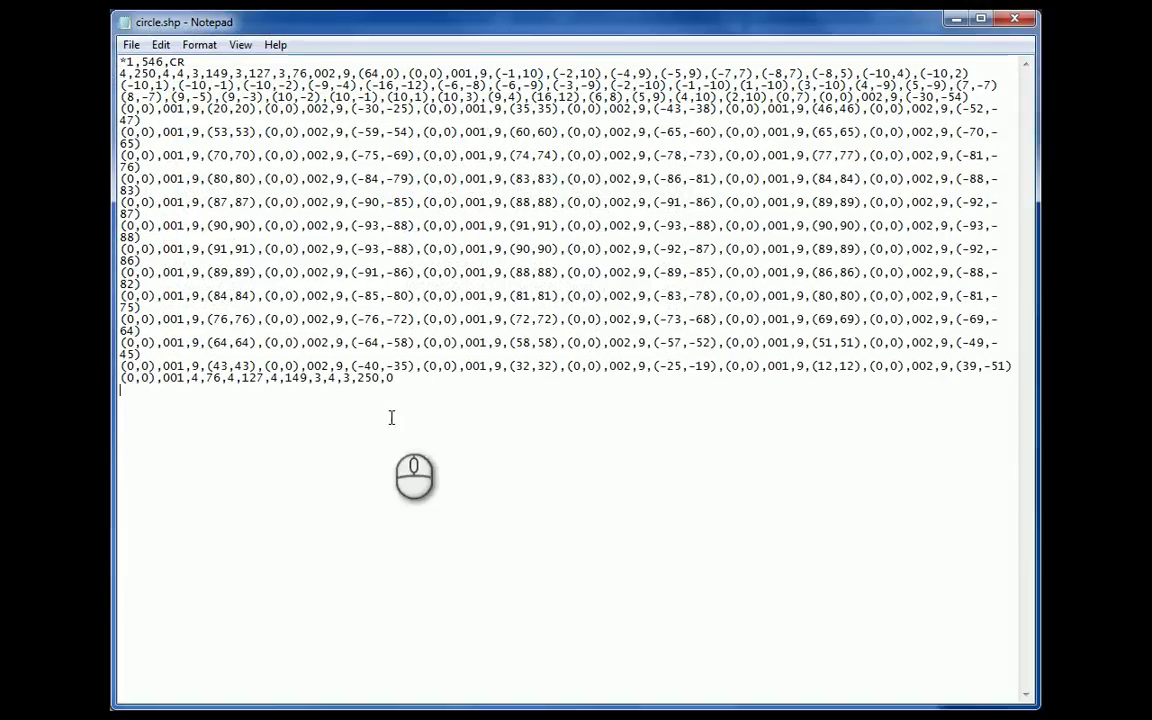
right_click(200, 437)
click(150, 516)
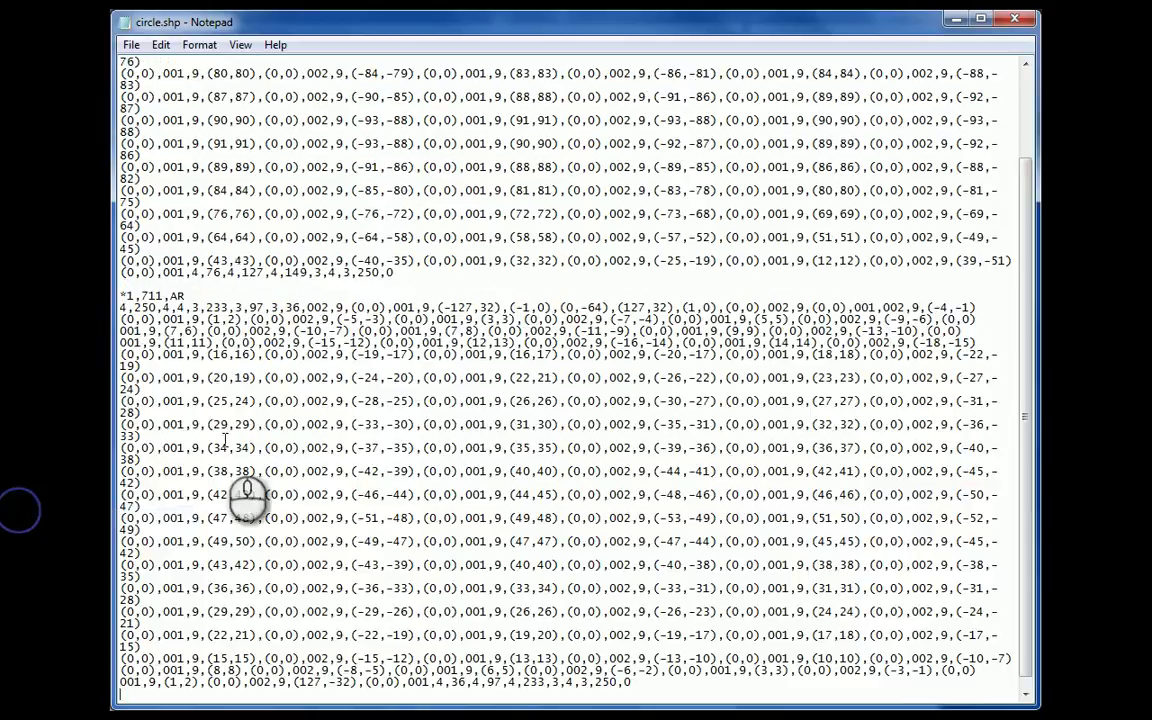
Save the combined definitions as my_company-lines.txt in the Linetypes folder and close Notepad
click(131, 45)
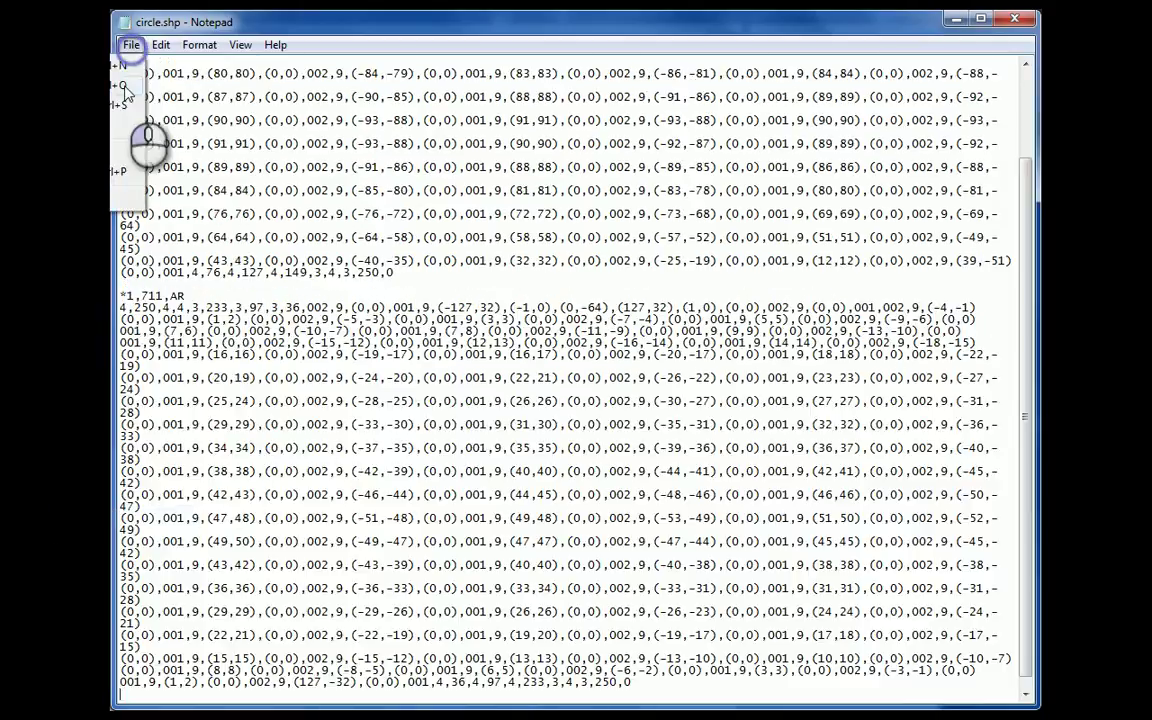
click(150, 134)
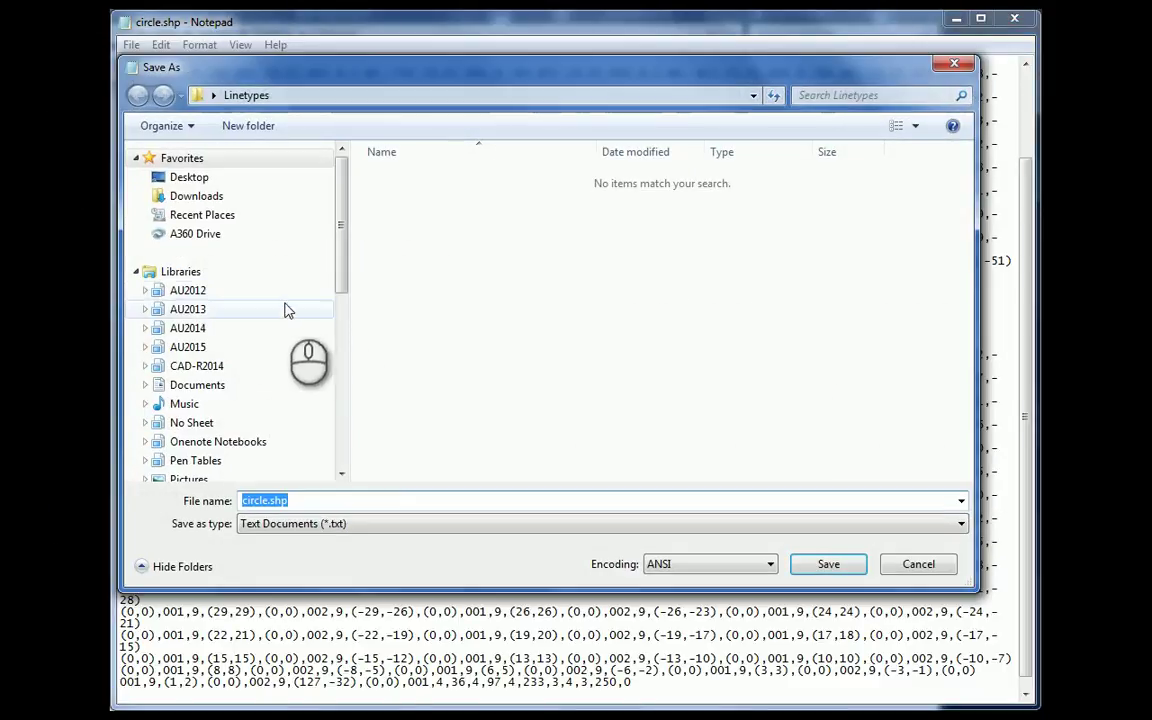
text(my)
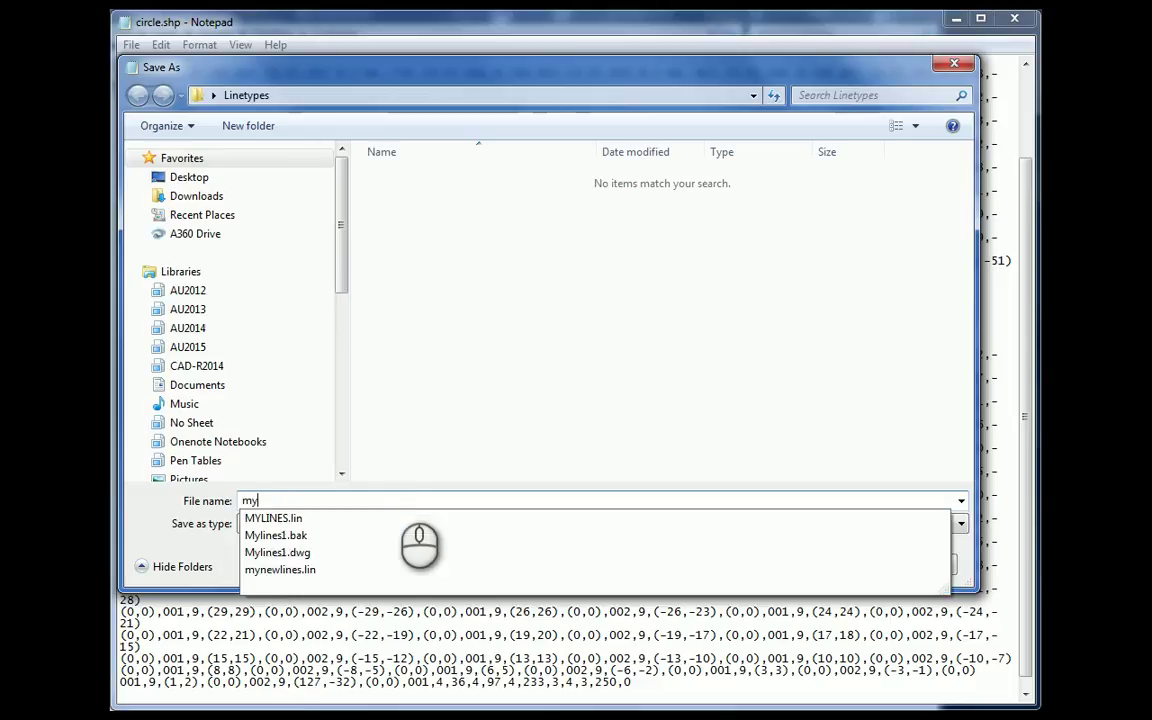
text(_)
key(BackSpace)
text(_company-lines)
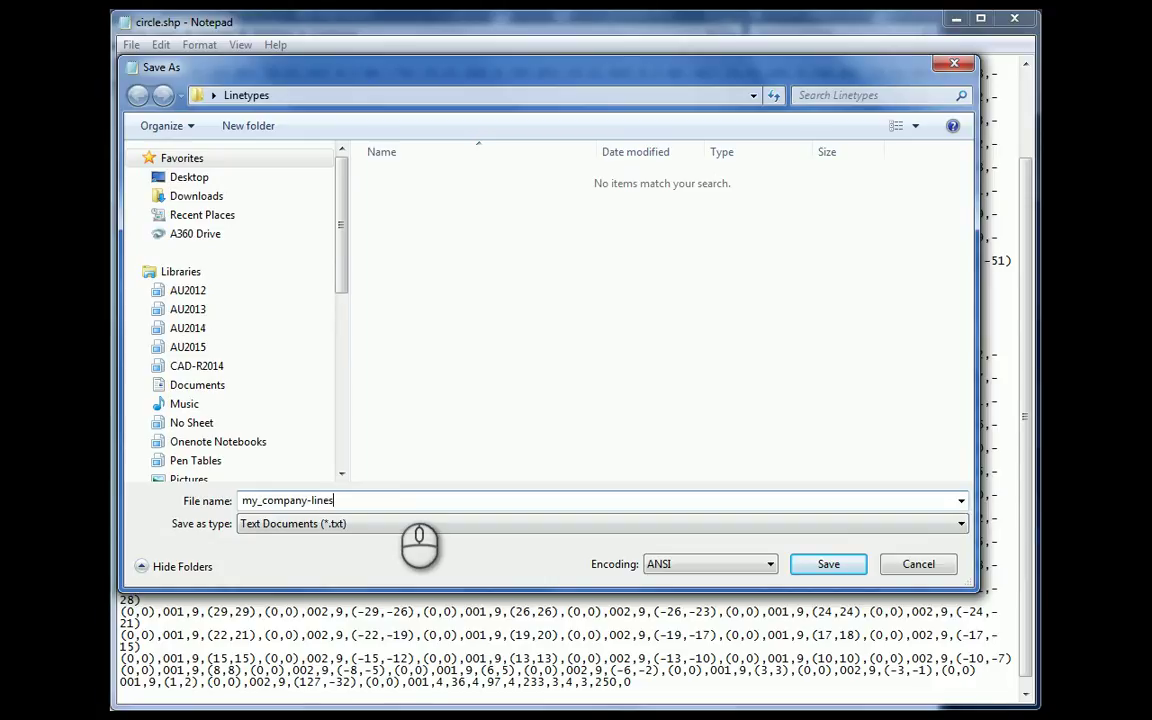
key(Return)
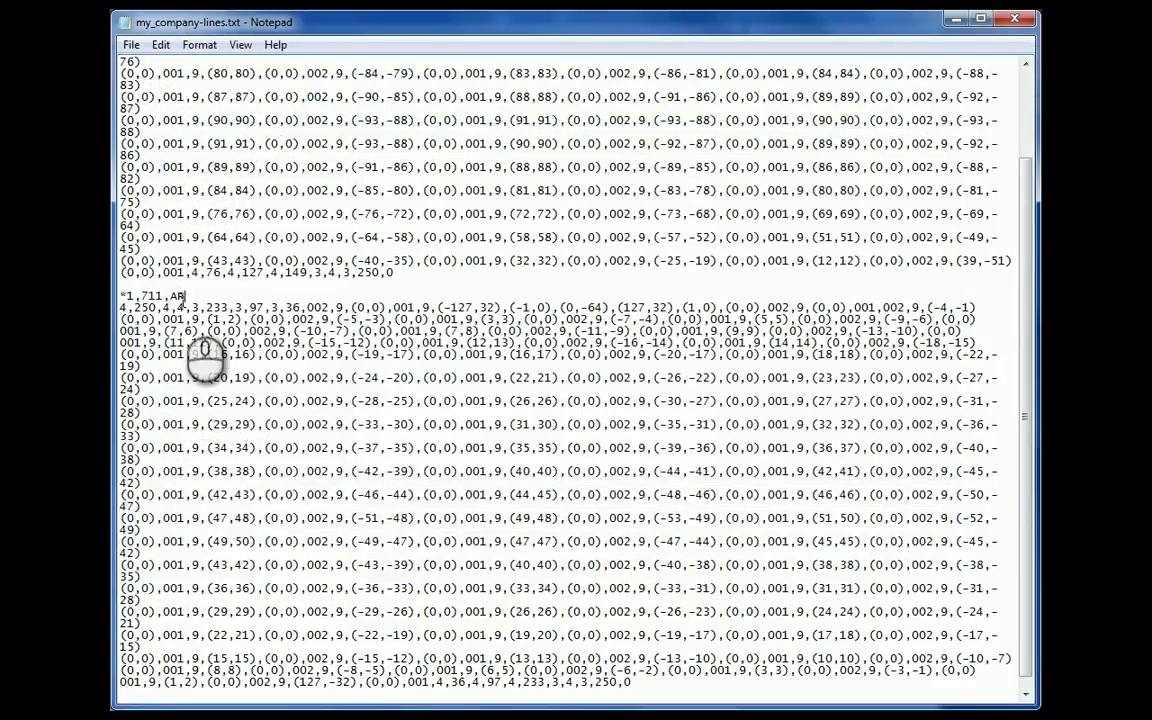
scroll(240, 195, up, 3)
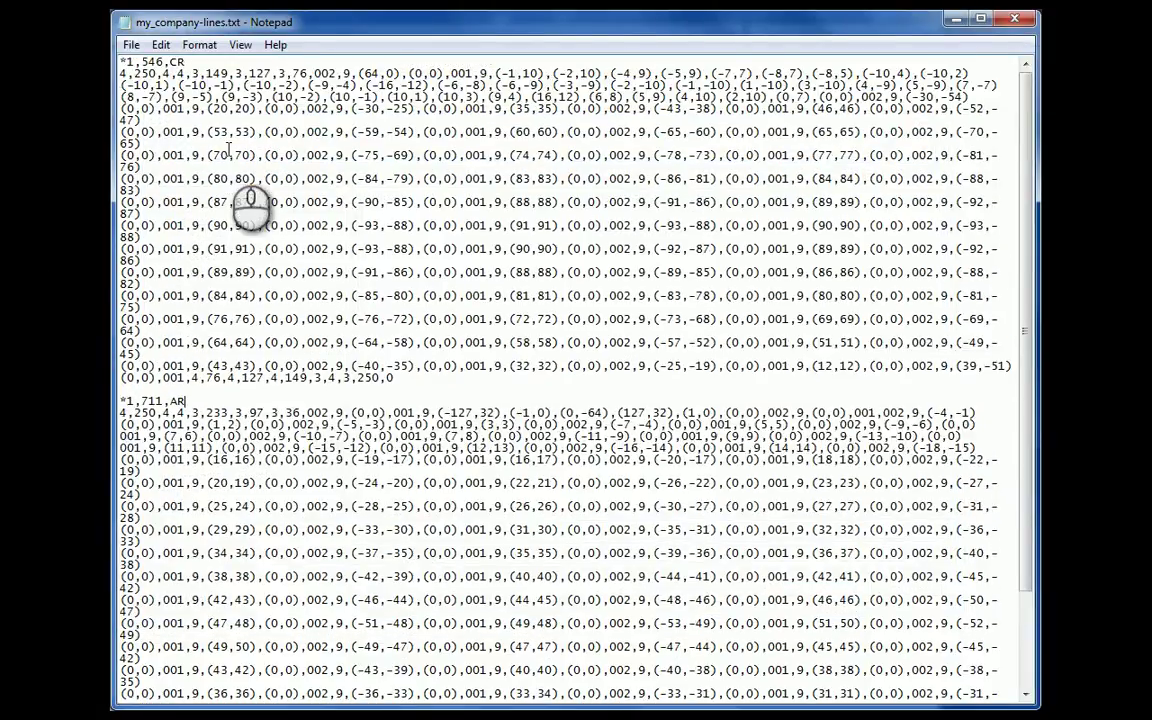
click(1014, 19)
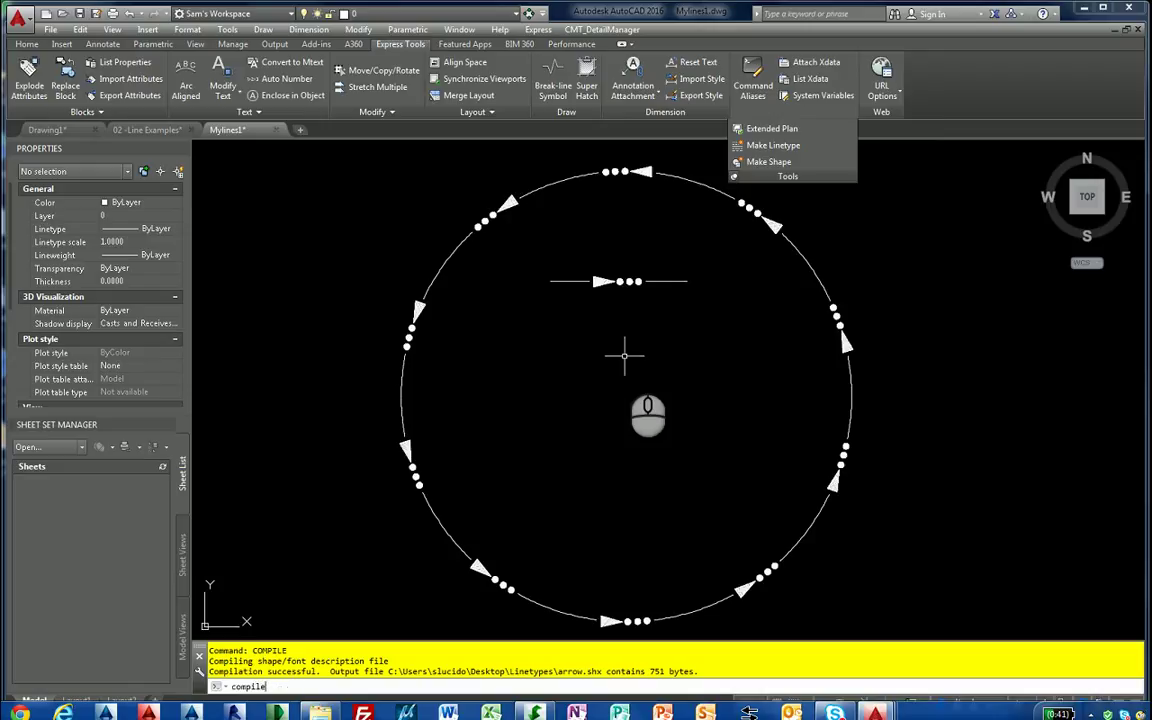
text(compile)
key(Return)
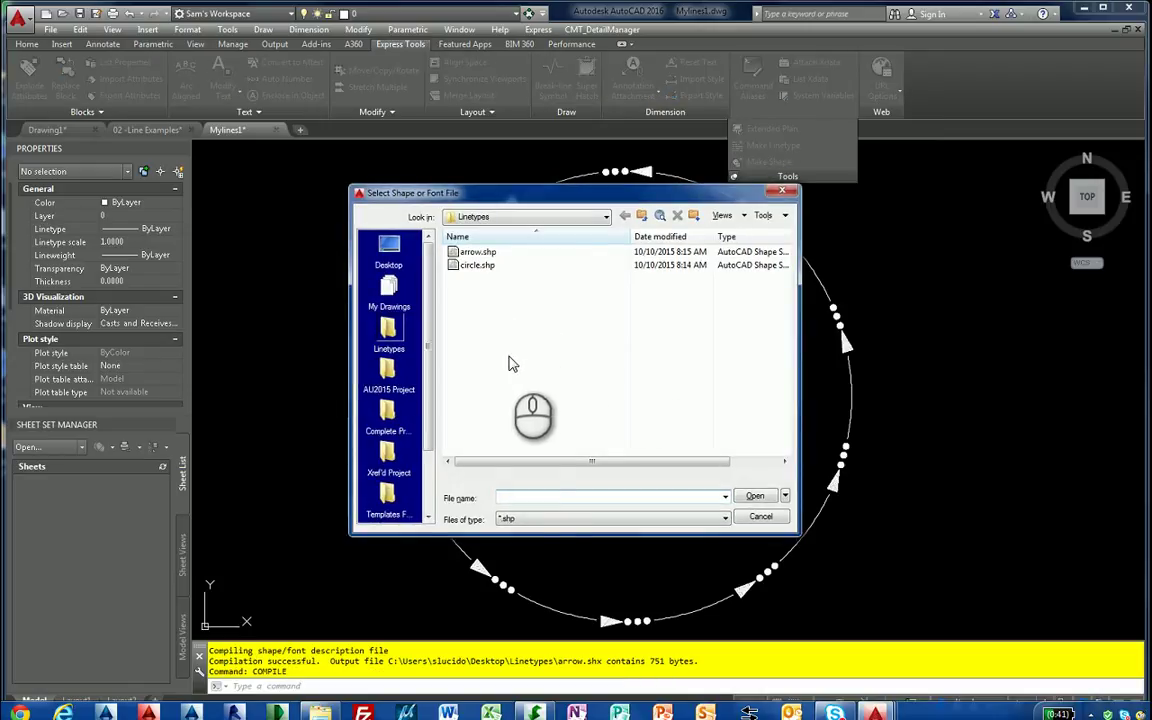
click(761, 516)
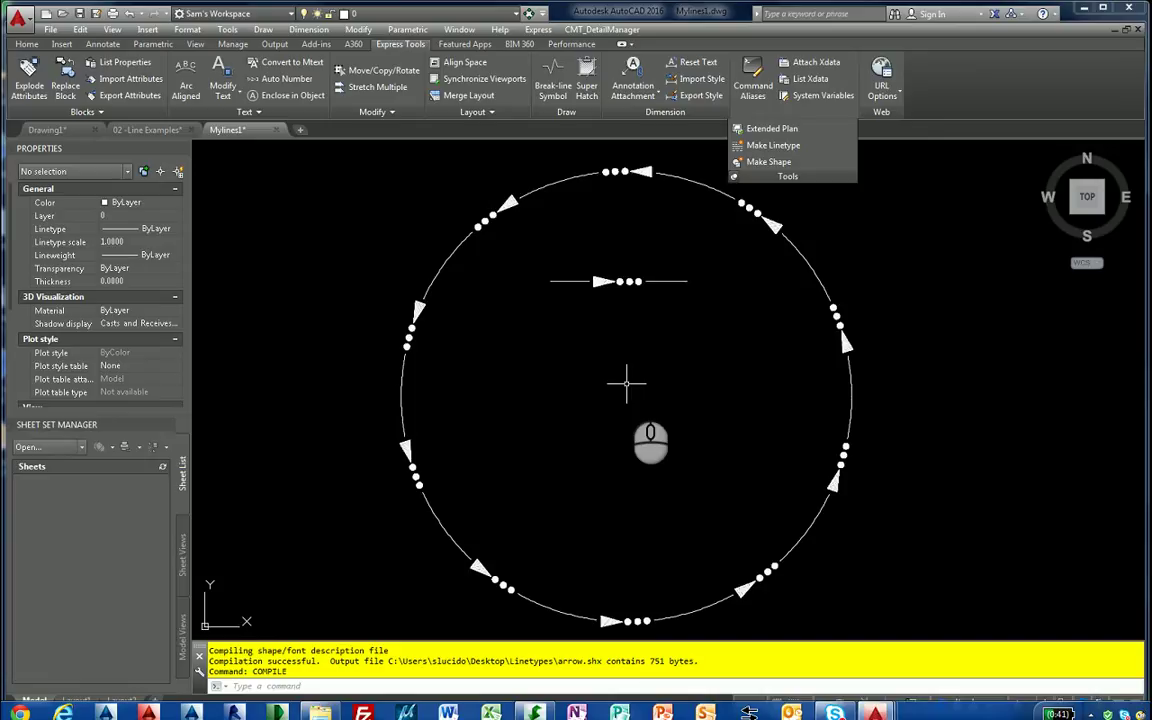
scroll(622, 308, up, 6)
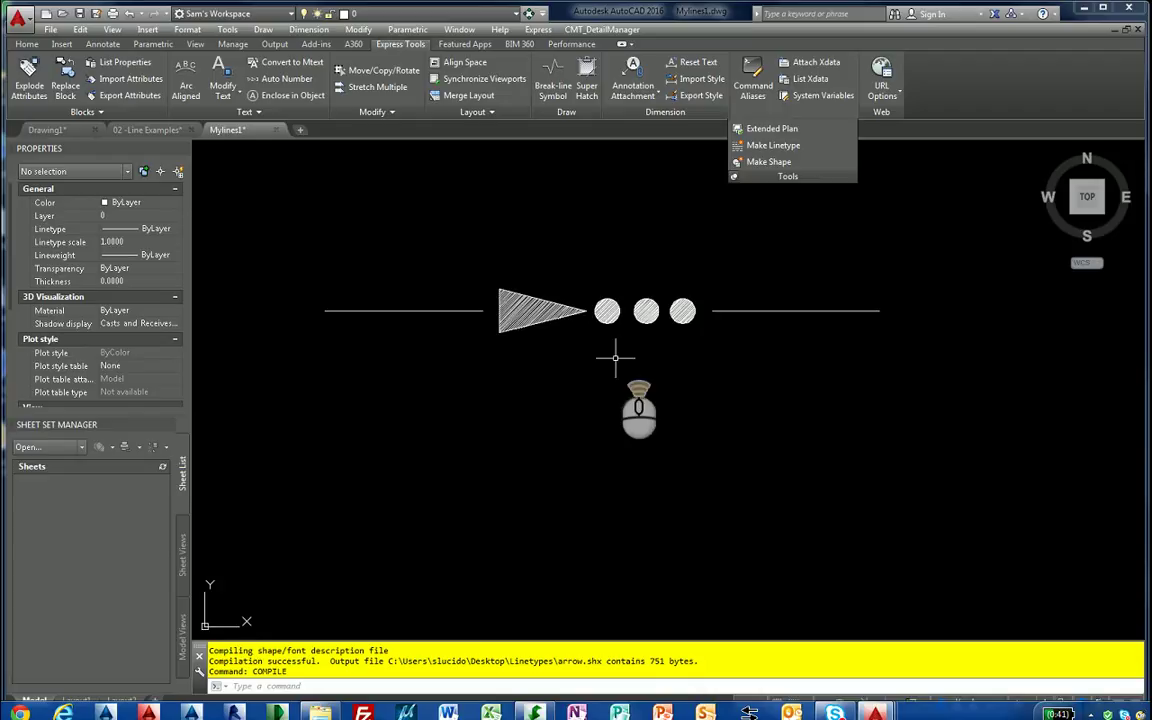
scroll(615, 357, down, 5)
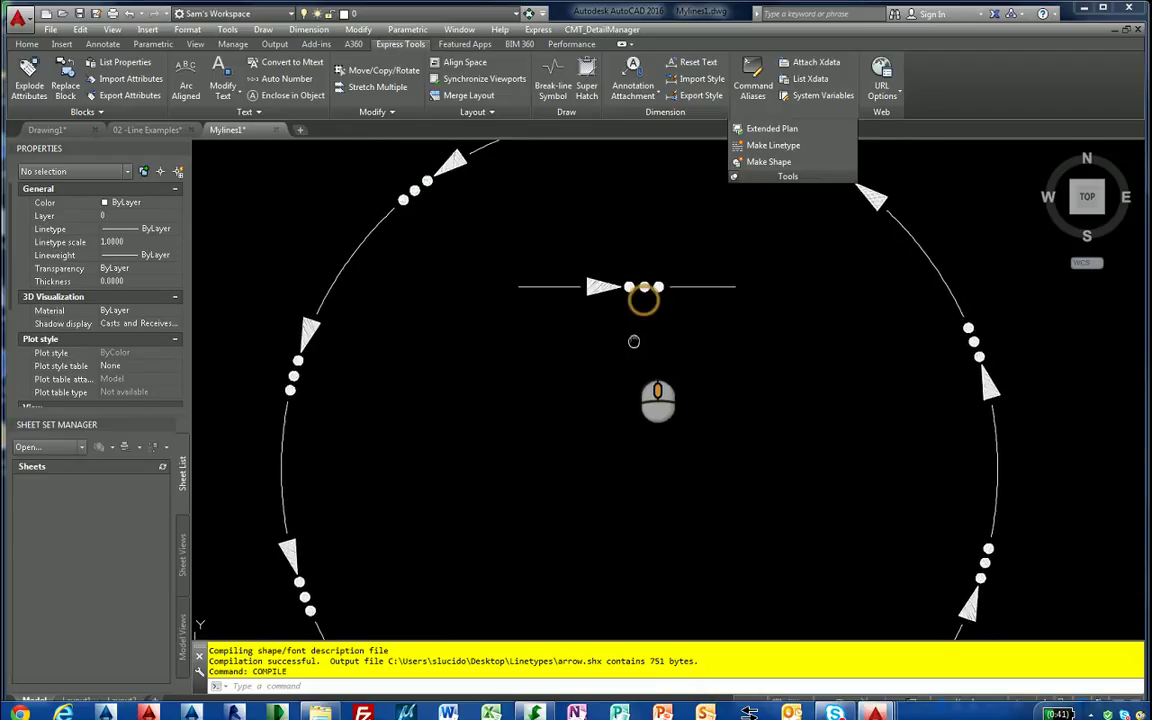